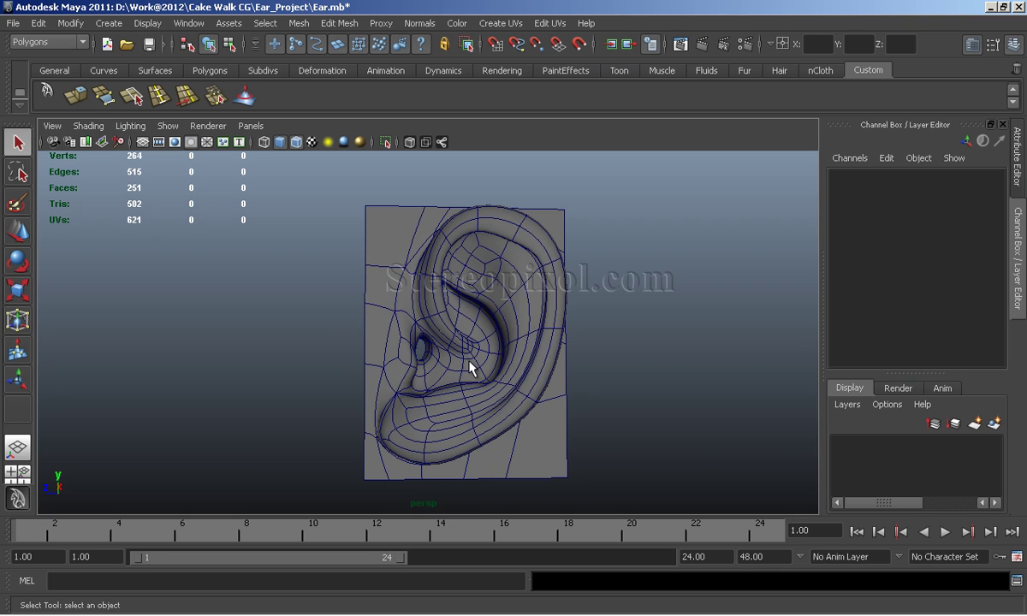
# Orbit around the finished low-poly ear mesh from several angles and select it
pyautogui.moveTo(469, 368)
pyautogui.keyDown('alt'); pyautogui.mouseDown()
pyautogui.moveTo(633, 346)
pyautogui.moveTo(448, 256)
pyautogui.mouseUp(); pyautogui.keyUp('alt')
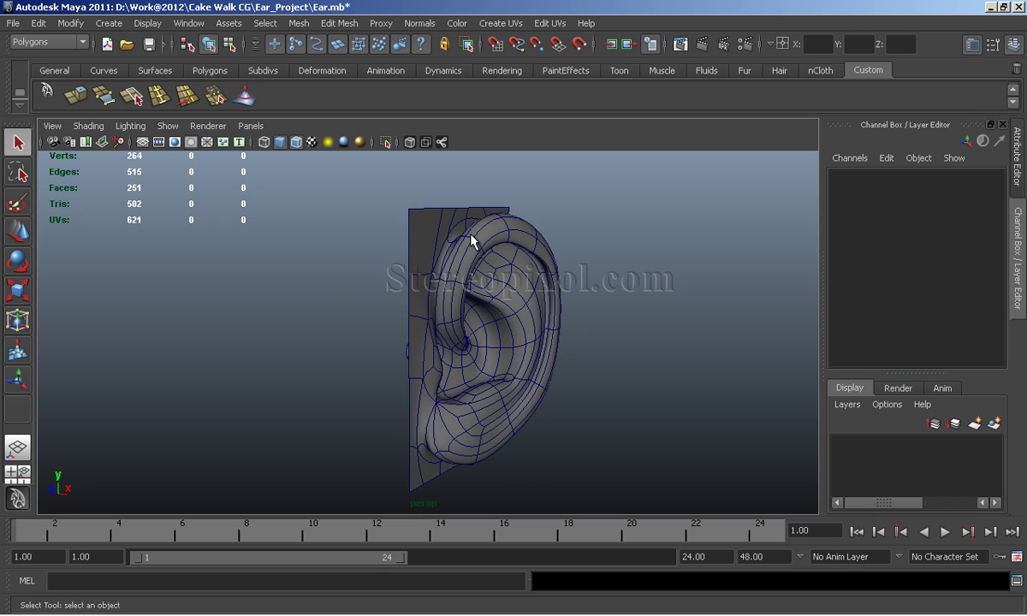
pyautogui.moveTo(484, 301)
pyautogui.keyDown('alt'); pyautogui.mouseDown()
pyautogui.moveTo(488, 275)
pyautogui.moveTo(389, 280)
pyautogui.moveTo(443, 275)
pyautogui.moveTo(477, 285)
pyautogui.moveTo(438, 285)
pyautogui.moveTo(419, 259)
pyautogui.moveTo(407, 276)
pyautogui.mouseUp(); pyautogui.keyUp('alt')
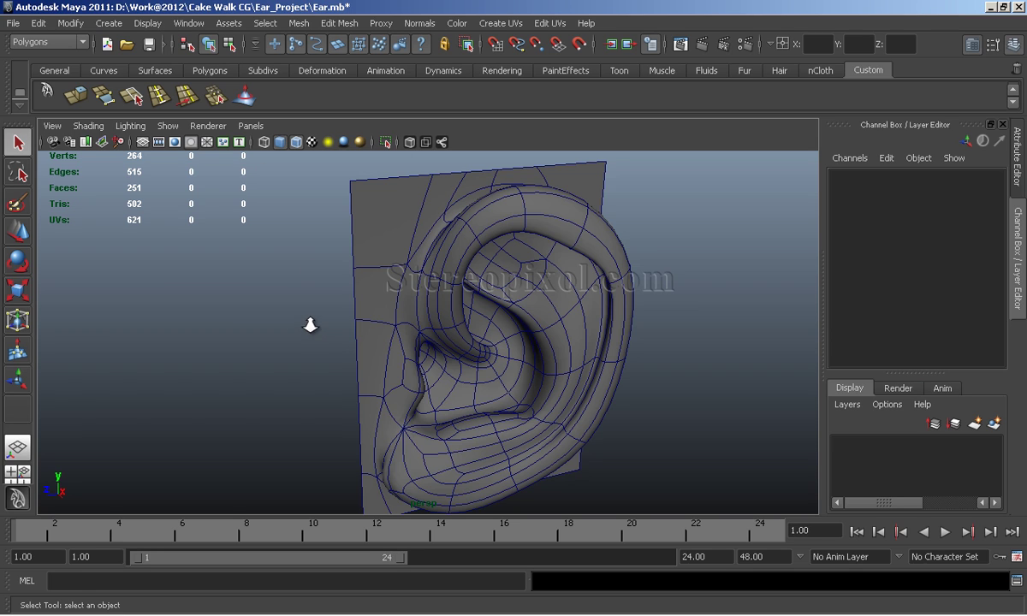
pyautogui.keyDown('alt'); pyautogui.moveTo(522, 292); pyautogui.dragTo(417, 298, button='right'); pyautogui.keyUp('alt')
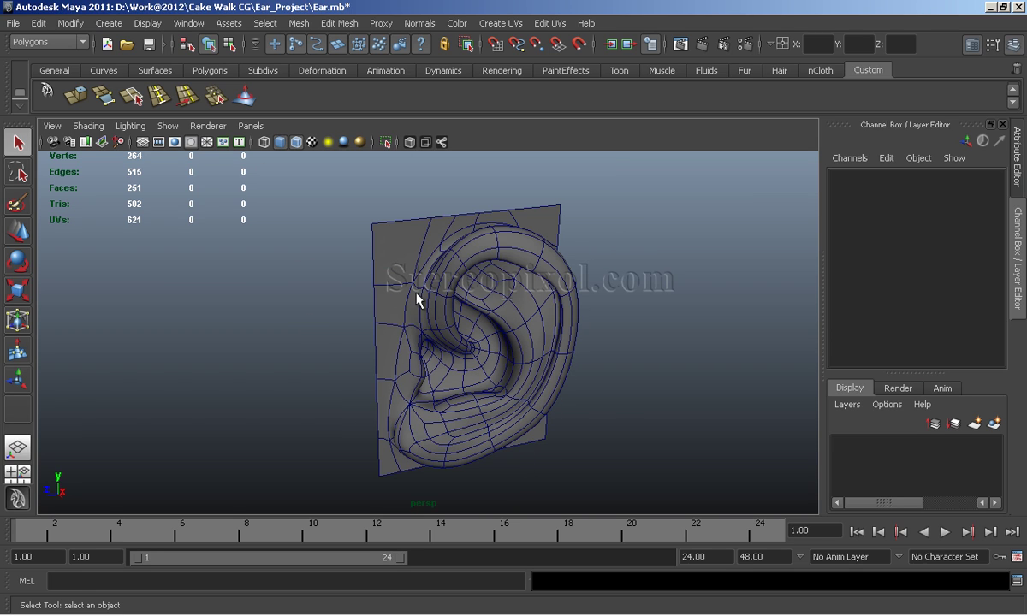
pyautogui.keyDown('alt'); pyautogui.moveTo(528, 232); pyautogui.dragTo(433, 285); pyautogui.keyUp('alt')
pyautogui.click(397, 289)
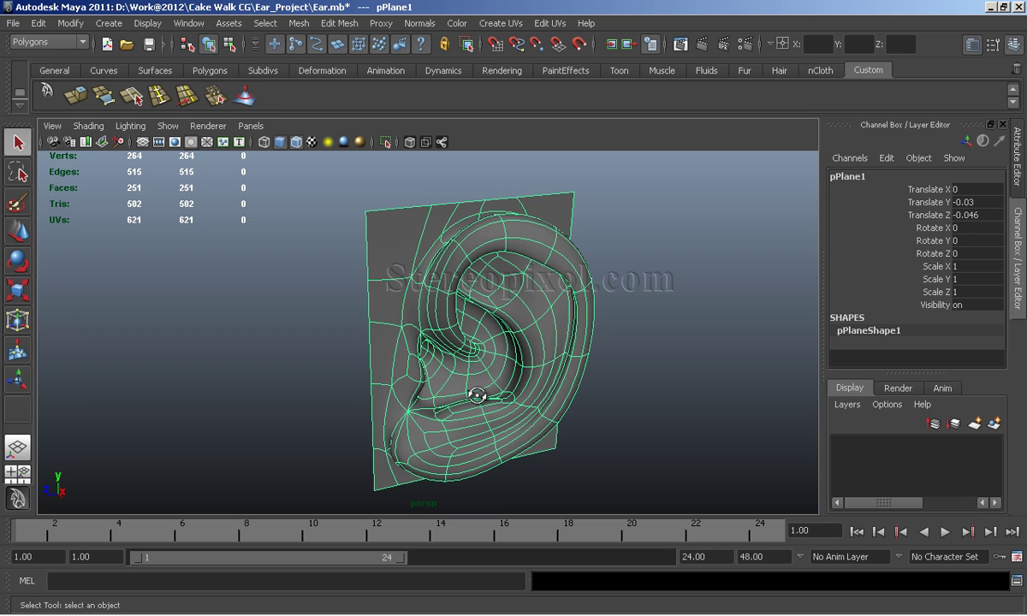
pyautogui.moveTo(430, 326)
pyautogui.keyDown('alt'); pyautogui.mouseDown()
pyautogui.moveTo(412, 315)
pyautogui.moveTo(409, 272)
pyautogui.mouseUp(); pyautogui.keyUp('alt')
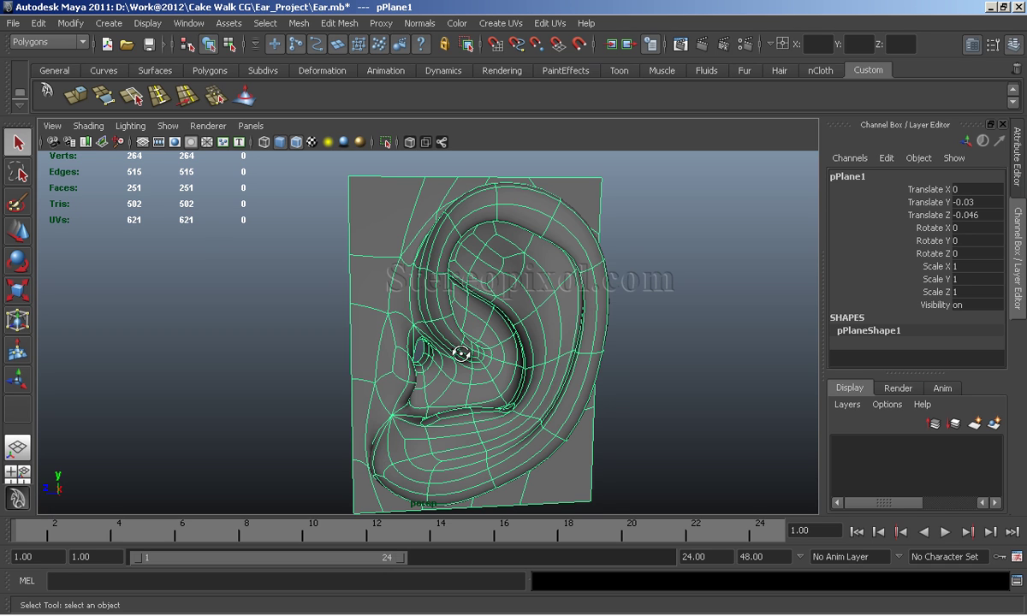
pyautogui.moveTo(434, 333)
pyautogui.keyDown('alt'); pyautogui.mouseDown()
pyautogui.moveTo(408, 335)
pyautogui.moveTo(488, 331)
pyautogui.moveTo(467, 330)
pyautogui.mouseUp(); pyautogui.keyUp('alt')
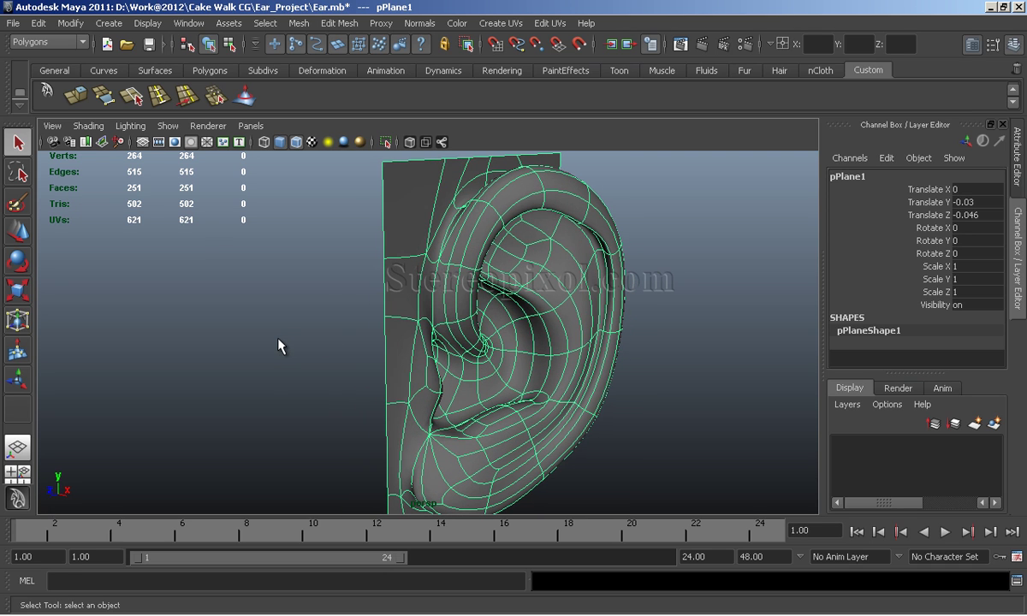
pyautogui.moveTo(270, 346)
pyautogui.keyDown('alt'); pyautogui.mouseDown()
pyautogui.moveTo(233, 337)
pyautogui.moveTo(368, 204)
pyautogui.moveTo(401, 217)
pyautogui.mouseUp(); pyautogui.keyUp('alt')
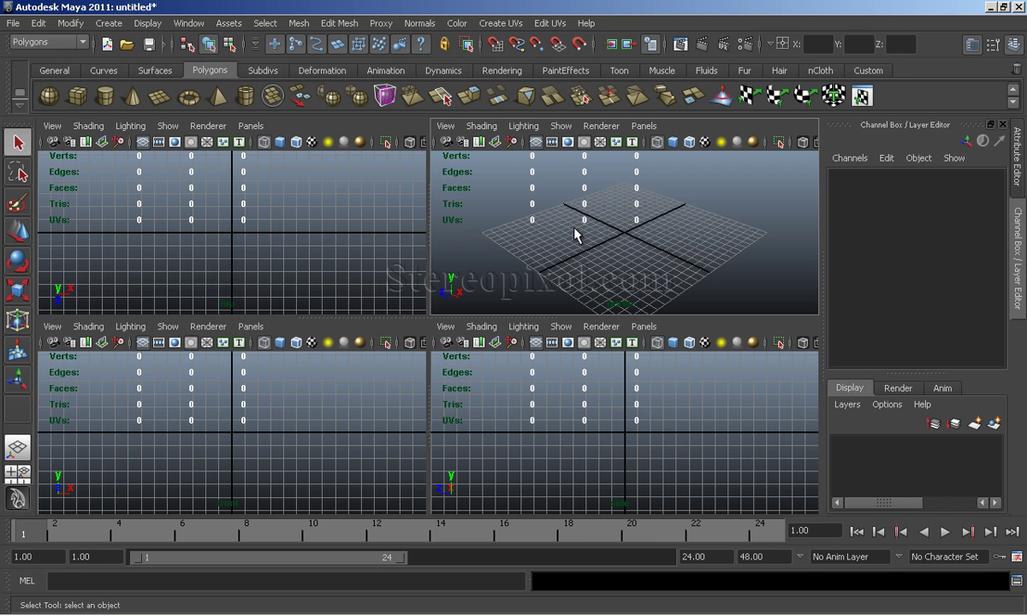
# Import Modelling Ref_Ear.jpg from the Desktop as the side-view image plane
pyautogui.click(445, 326)
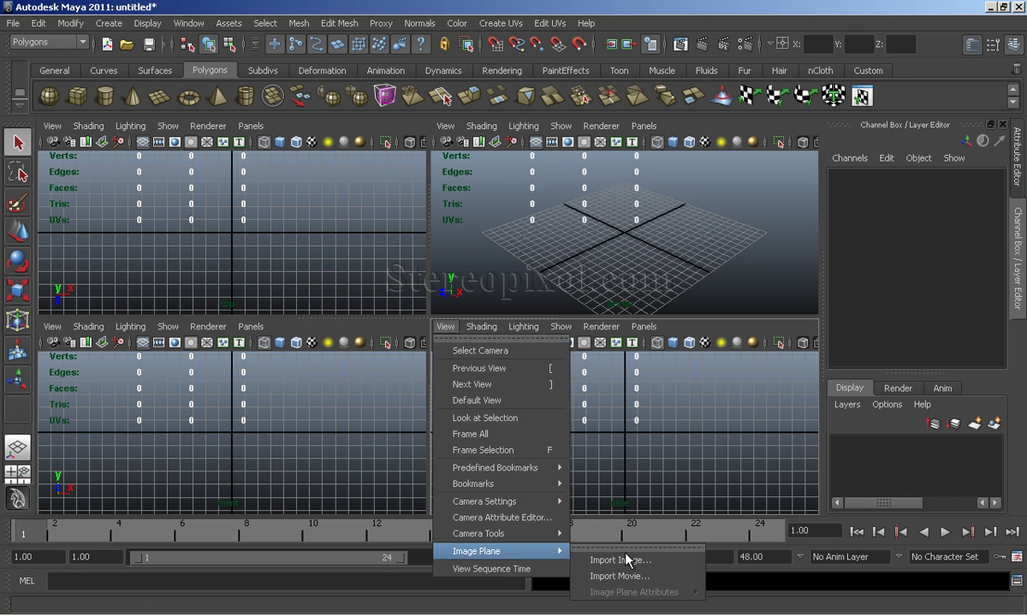
pyautogui.click(621, 561)
pyautogui.click(164, 128)
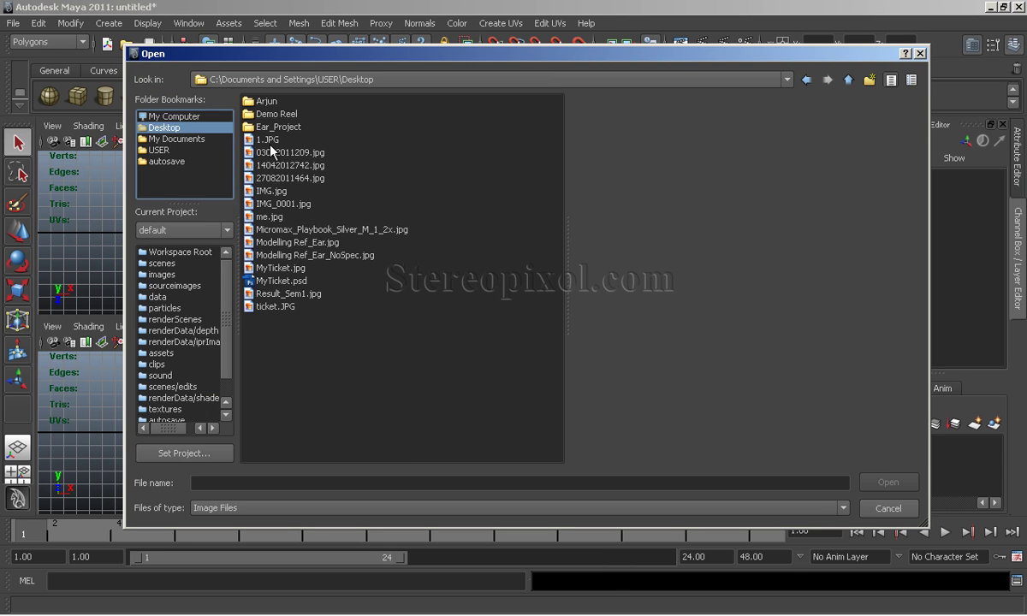
pyautogui.doubleClick(278, 119)
pyautogui.click(286, 101)
pyautogui.click(889, 482)
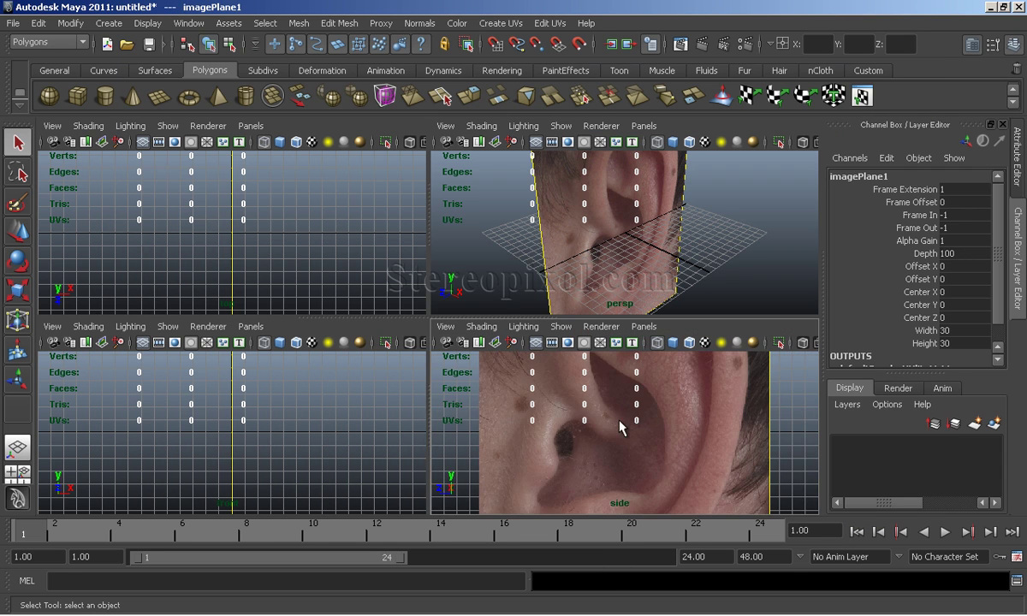
pyautogui.press('f')
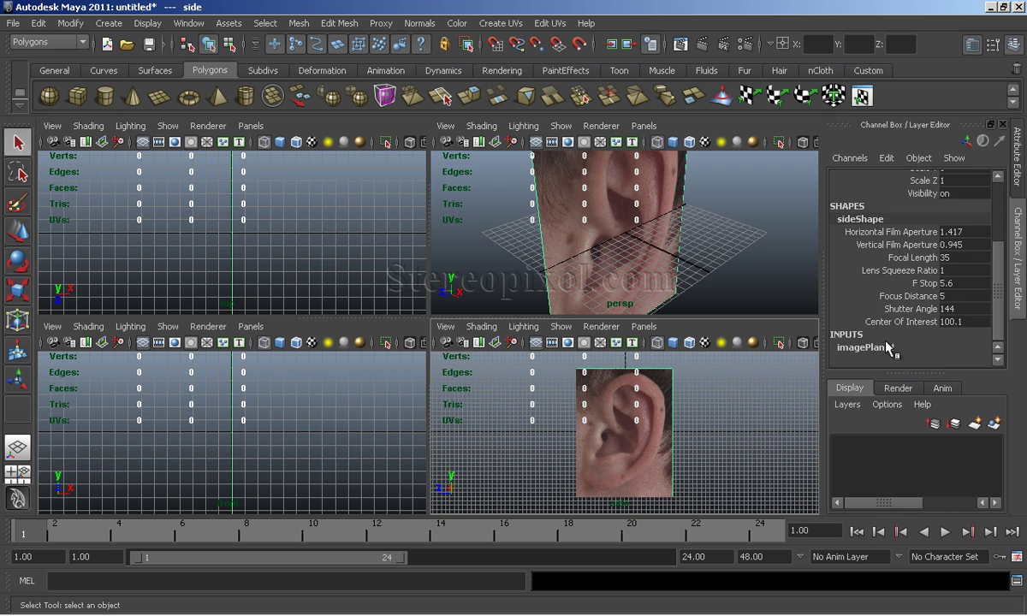
# Set the reference image's Center X to -19.6 to offset it sideways
pyautogui.click(853, 348)
pyautogui.scroll(-2, 898, 334)
pyautogui.click(909, 335)
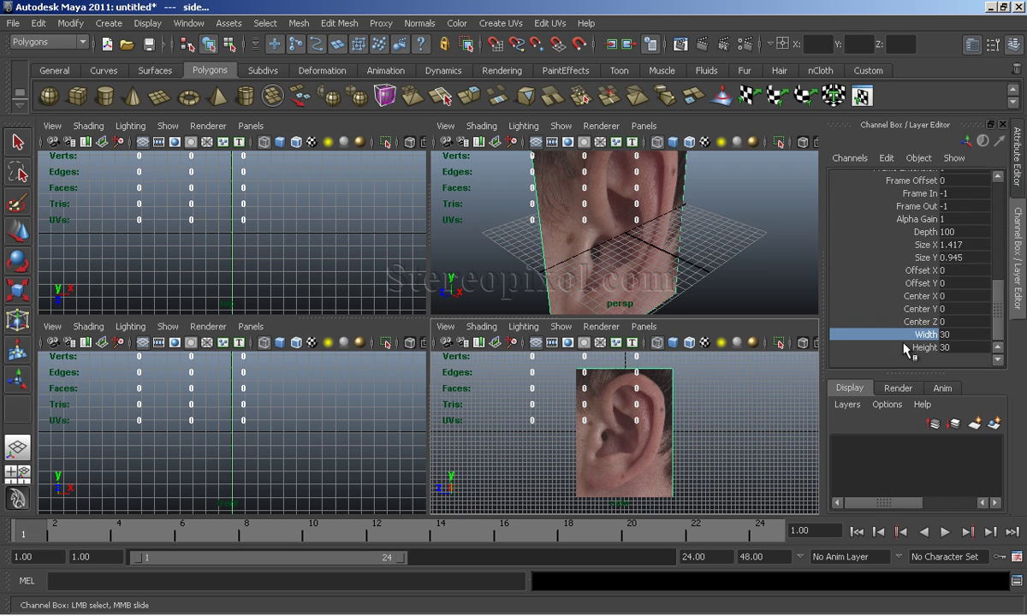
pyautogui.click(920, 296)
pyautogui.moveTo(676, 424); pyautogui.dragTo(570, 249, button='middle')
# Hide image planes in the perspective view and return to the four-view layout
pyautogui.press('space')
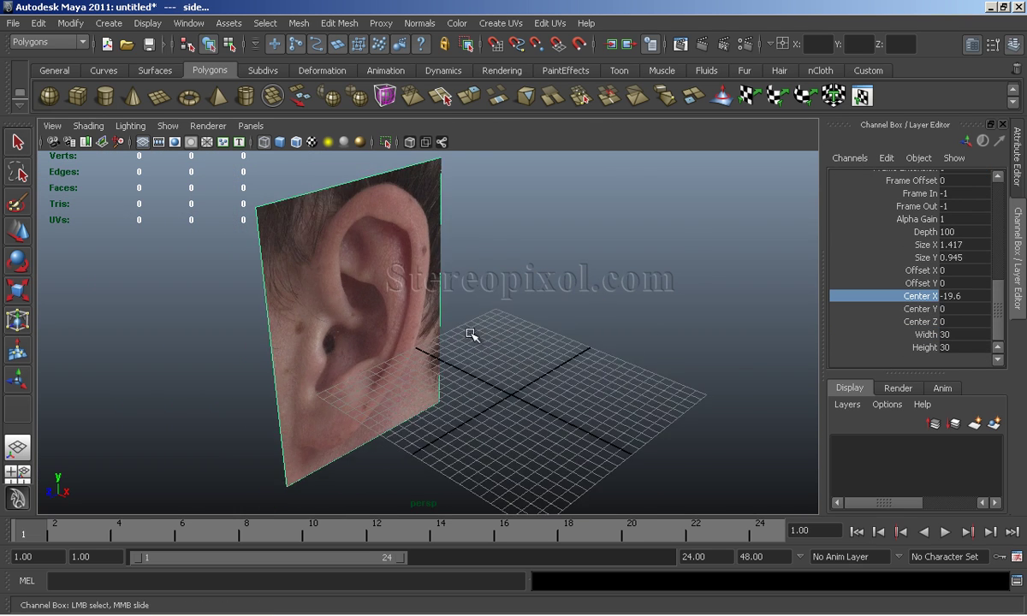
pyautogui.keyDown('alt'); pyautogui.moveTo(470, 334); pyautogui.dragTo(333, 309); pyautogui.keyUp('alt')
pyautogui.scroll(-5, 257, 240)
pyautogui.click(143, 143)
pyautogui.click(167, 125)
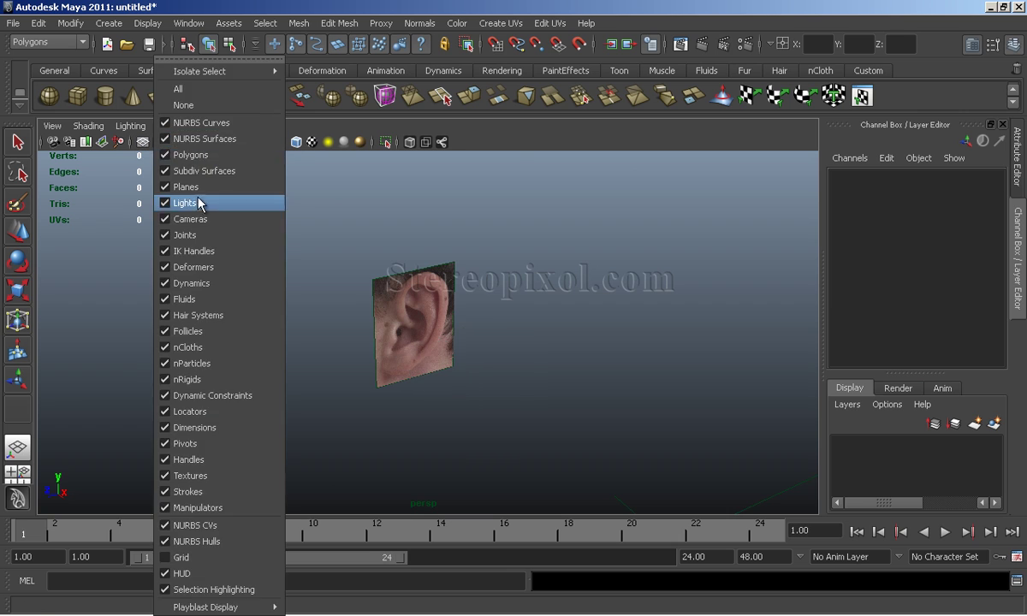
pyautogui.click(190, 219)
pyautogui.press('space')
pyautogui.press('space')
pyautogui.click(143, 142)
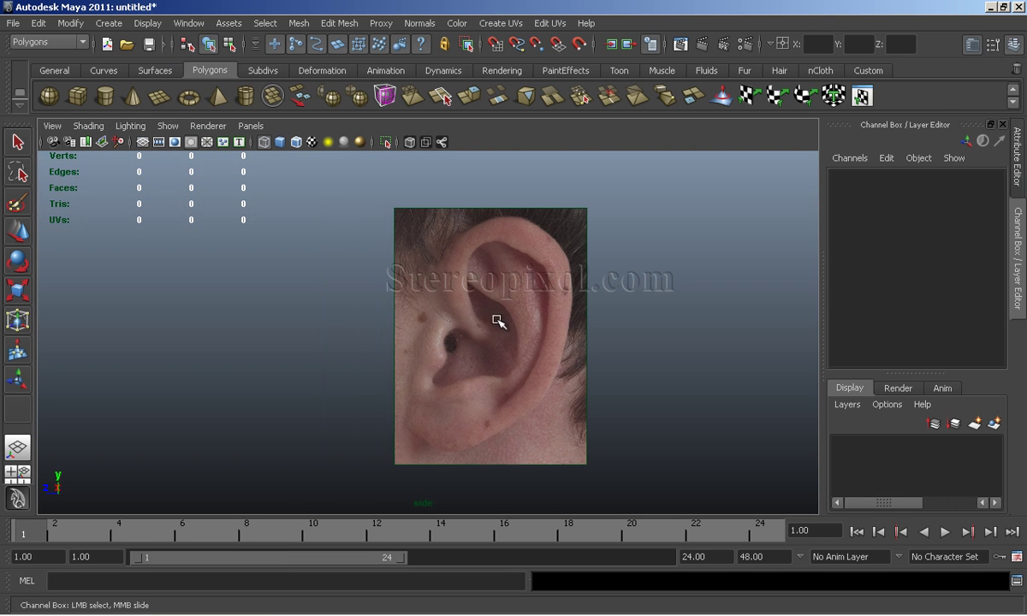
# Save the scene as Ear in the Desktop's Ear_Project folder
pyautogui.click(13, 23)
pyautogui.click(50, 94)
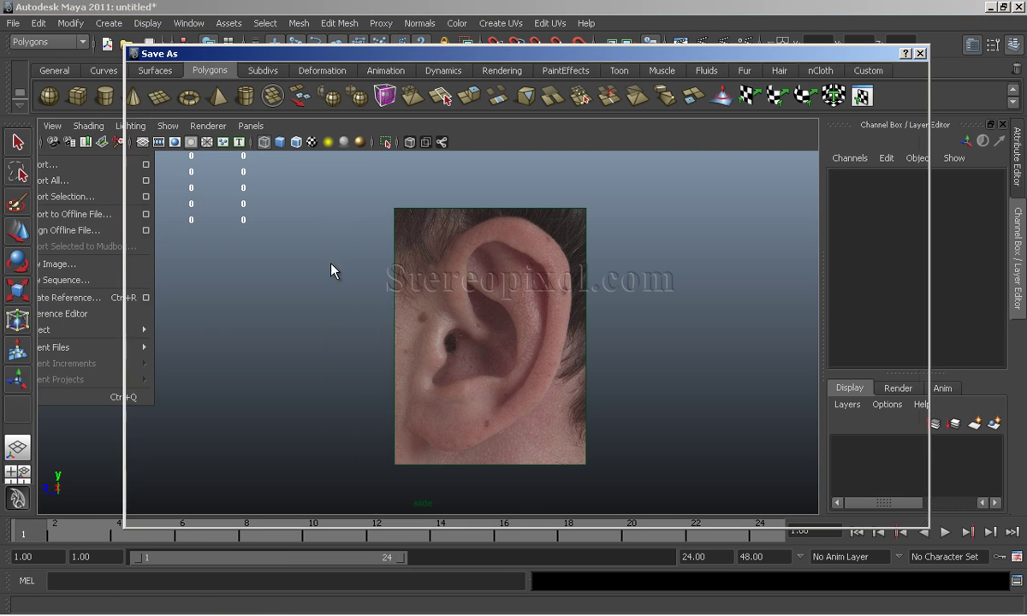
pyautogui.click(164, 127)
pyautogui.doubleClick(270, 126)
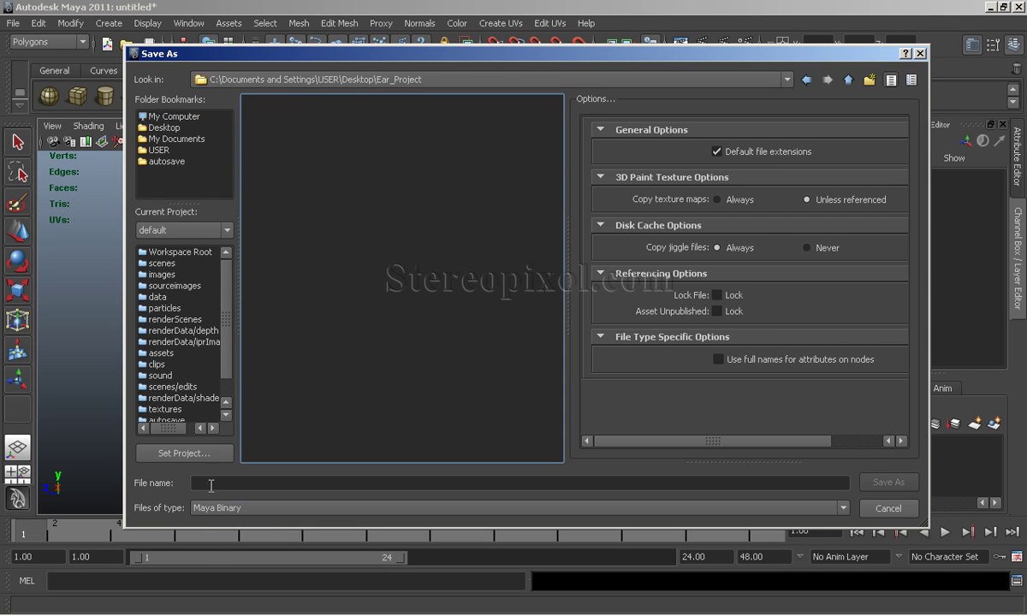
pyautogui.write('Ear')
pyautogui.press('Return')
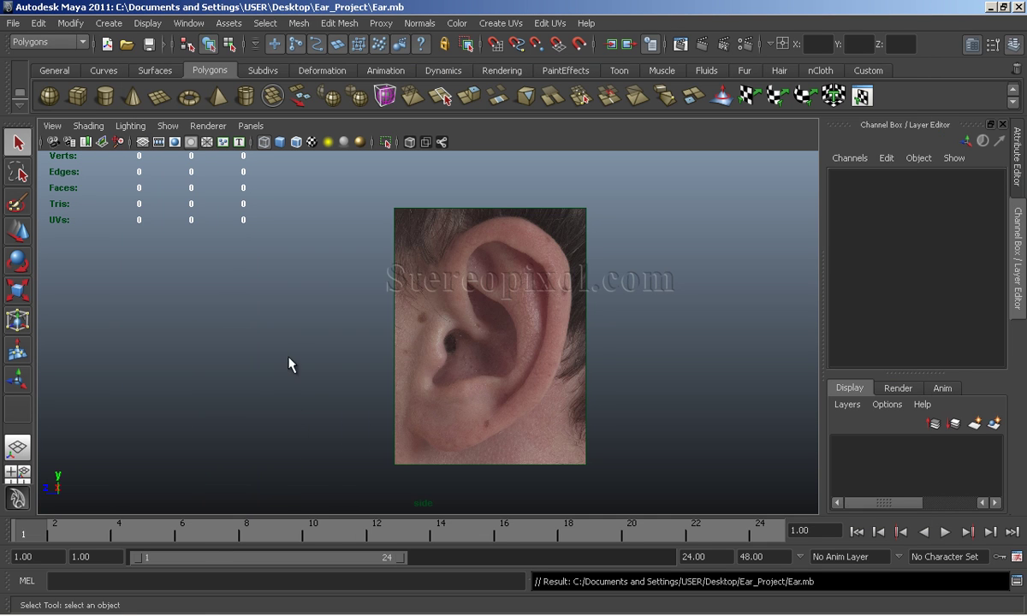
# Draw a polygon plane over the ear photo with 3×3 subdivisions
pyautogui.click(160, 96)
pyautogui.moveTo(352, 206)
pyautogui.mouseDown()
pyautogui.moveTo(477, 394)
pyautogui.moveTo(541, 461)
pyautogui.mouseUp()
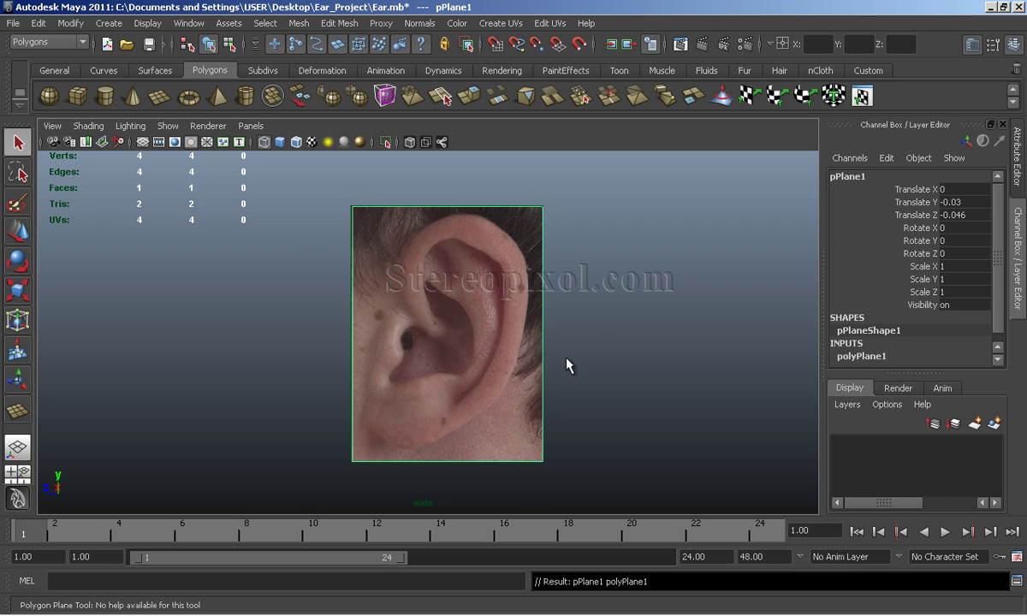
pyautogui.moveTo(899, 322); pyautogui.dragTo(898, 335)
pyautogui.moveTo(736, 325); pyautogui.dragTo(752, 325, button='middle')
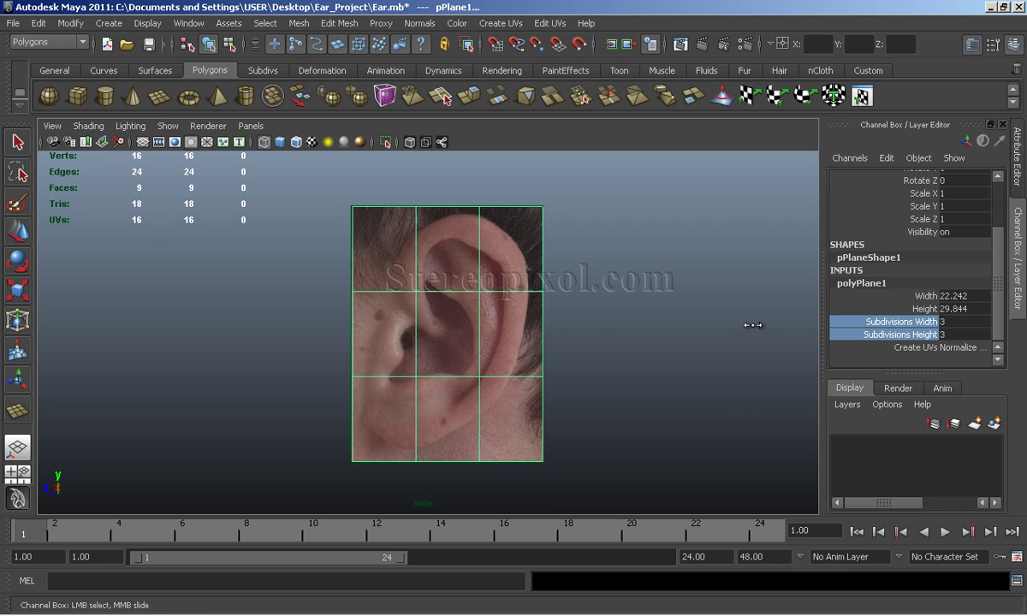
# Move the plane's upper vertices onto the ear's top outline
pyautogui.moveTo(425, 283); pyautogui.dragTo(409, 291, button='right')
pyautogui.click(416, 291)
pyautogui.press('w')
pyautogui.moveTo(413, 284); pyautogui.dragTo(393, 264)
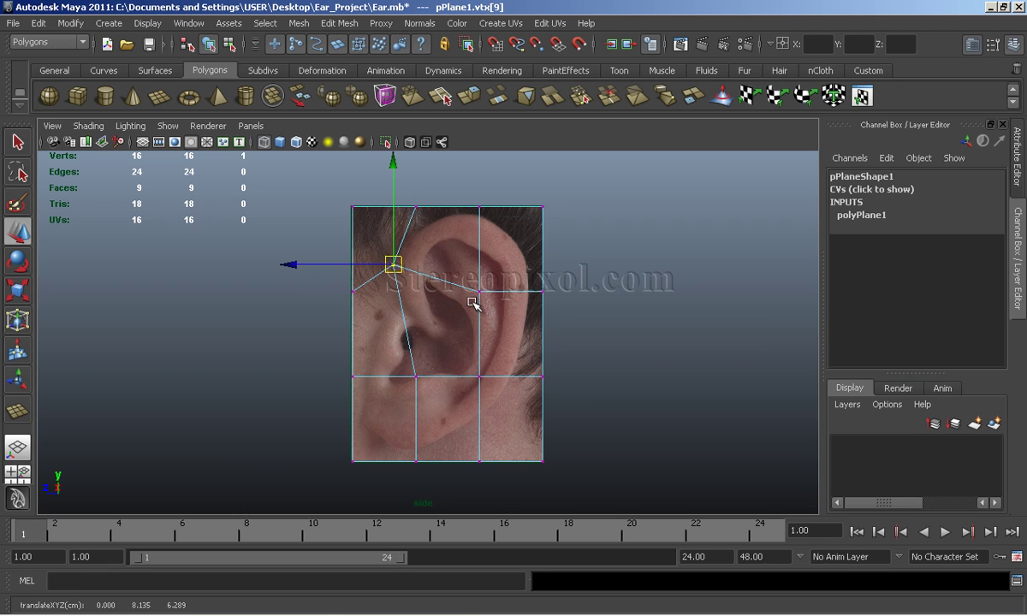
pyautogui.click(473, 304)
pyautogui.moveTo(479, 291)
pyautogui.mouseDown()
pyautogui.moveTo(489, 231)
pyautogui.moveTo(477, 216)
pyautogui.mouseUp()
pyautogui.click(615, 314)
# Move the plane's lower vertices out along the ear's lower edge
pyautogui.click(479, 376)
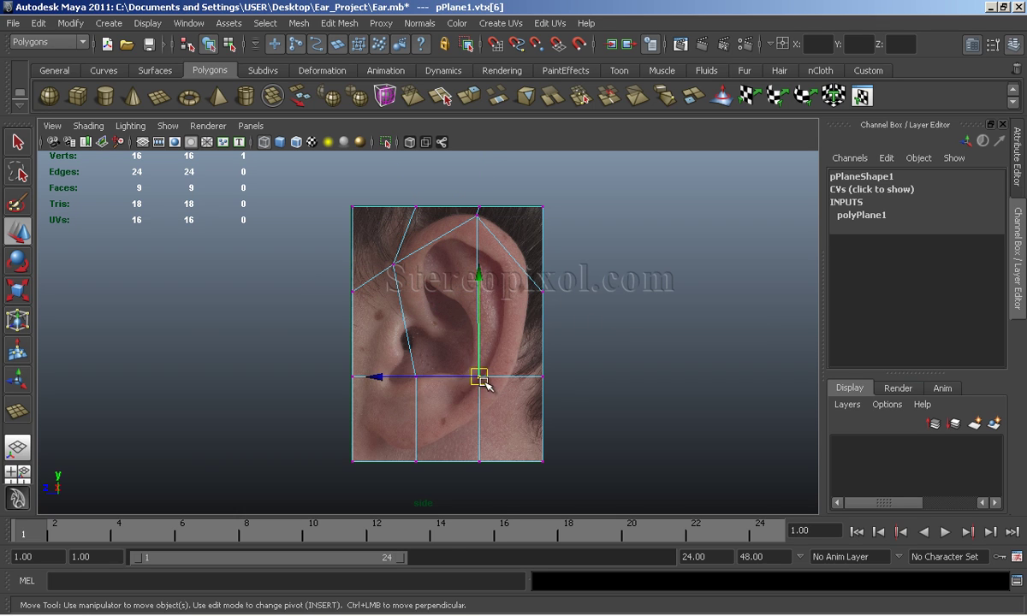
pyautogui.moveTo(484, 385); pyautogui.dragTo(518, 385)
pyautogui.click(407, 375)
pyautogui.moveTo(408, 376); pyautogui.dragTo(366, 388)
pyautogui.click(300, 326)
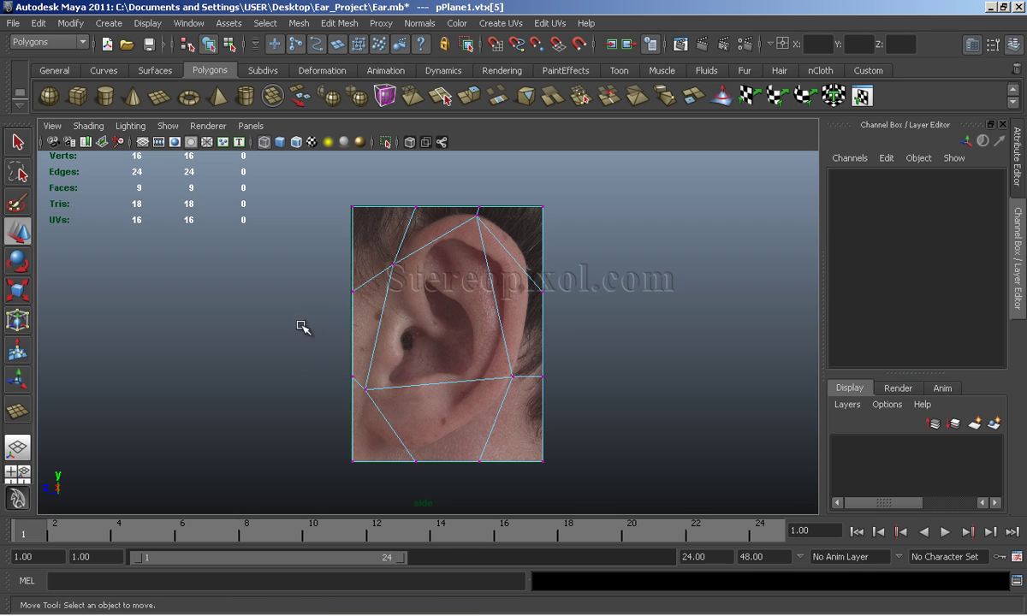
pyautogui.keyDown('alt'); pyautogui.moveTo(426, 277); pyautogui.dragTo(443, 321, button='middle'); pyautogui.keyUp('alt')
pyautogui.click(868, 70)
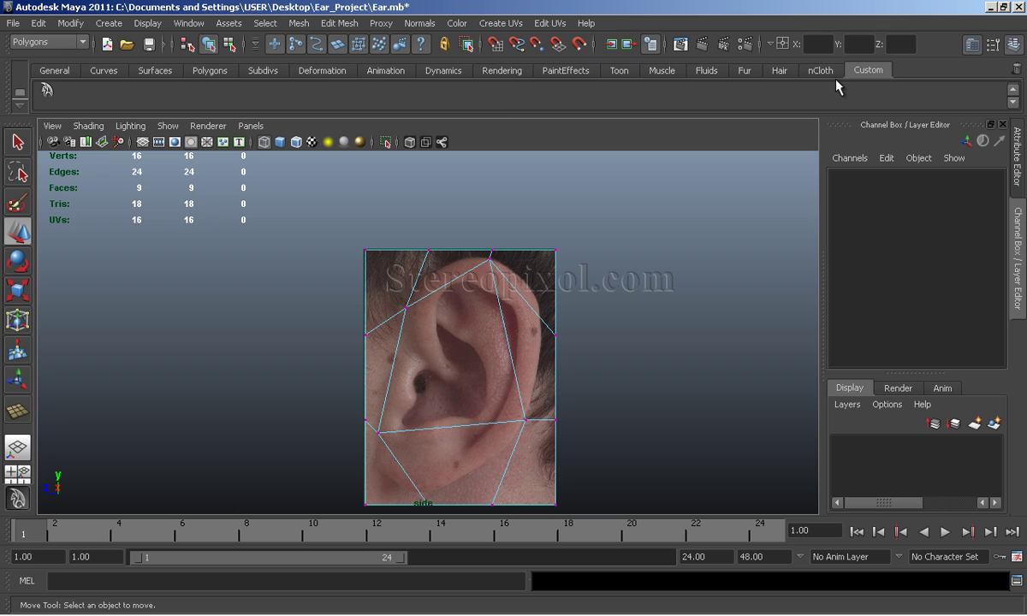
# Add Extrude, Append to Polygon and two more Edit Mesh tools to the Custom shelf
pyautogui.click(339, 23)
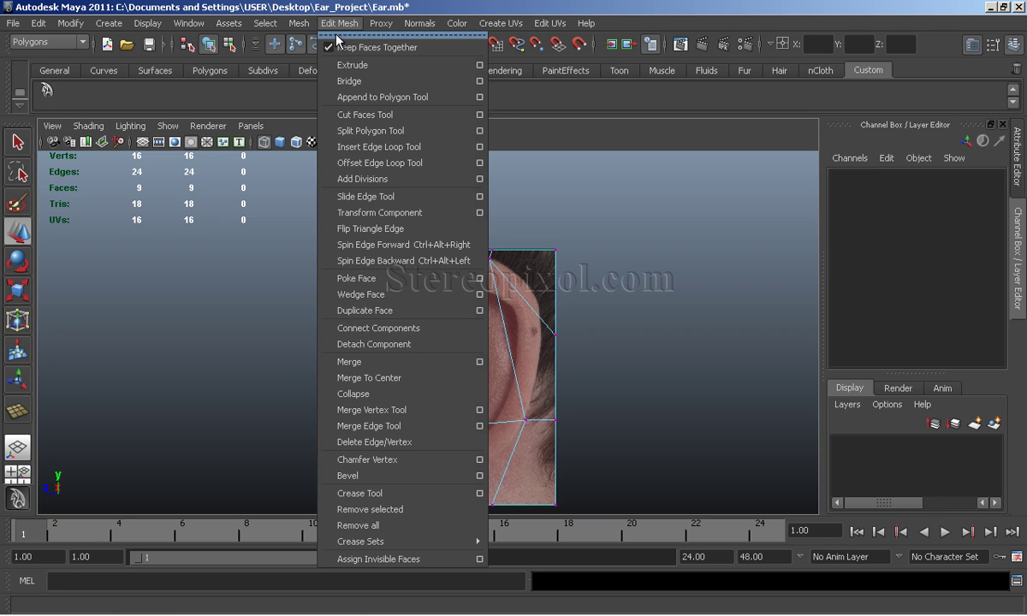
pyautogui.keyDown('ctrl'); pyautogui.keyDown('shift'); pyautogui.click(351, 65); pyautogui.keyUp('shift'); pyautogui.keyUp('ctrl')
pyautogui.keyDown('ctrl'); pyautogui.keyDown('shift'); pyautogui.click(366, 97); pyautogui.keyUp('shift'); pyautogui.keyUp('ctrl')
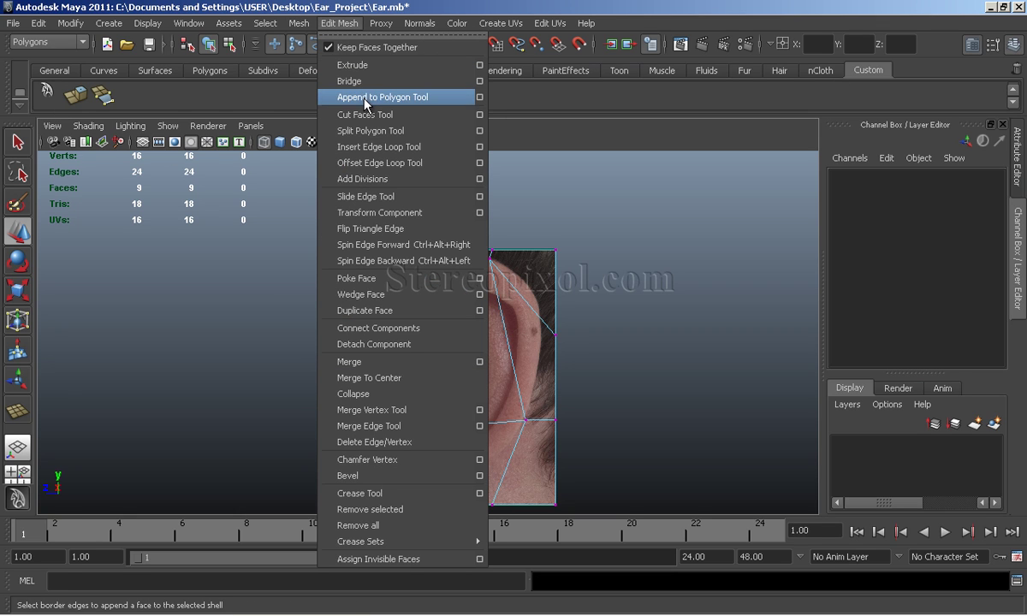
pyautogui.keyDown('ctrl'); pyautogui.keyDown('shift'); pyautogui.click(363, 131); pyautogui.keyUp('shift'); pyautogui.keyUp('ctrl')
pyautogui.keyDown('ctrl'); pyautogui.keyDown('shift'); pyautogui.click(358, 196); pyautogui.keyUp('shift'); pyautogui.keyUp('ctrl')
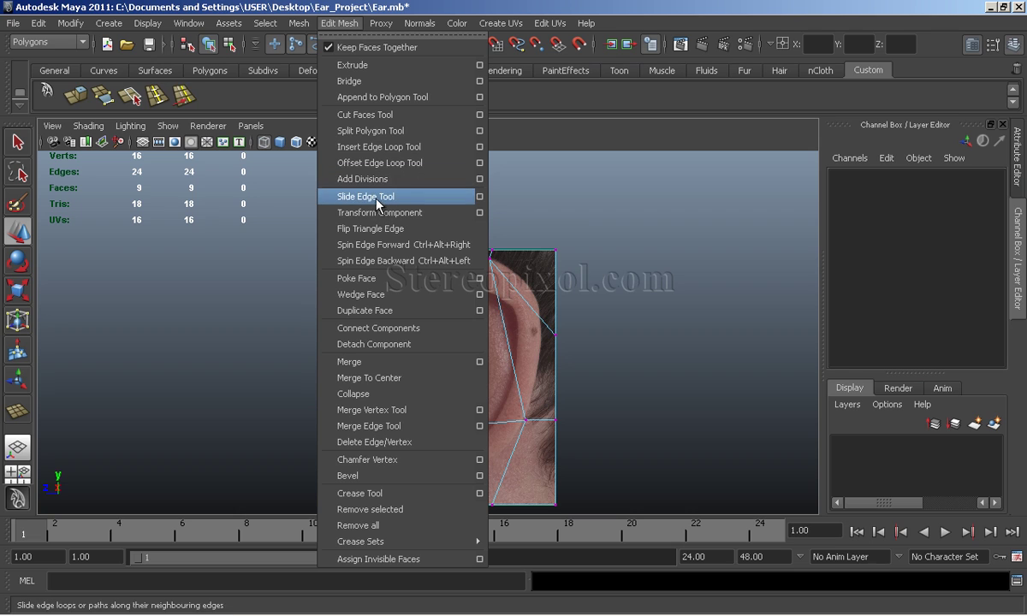
pyautogui.click(565, 186)
# Insert two edge loops across the ear plane
pyautogui.click(157, 95)
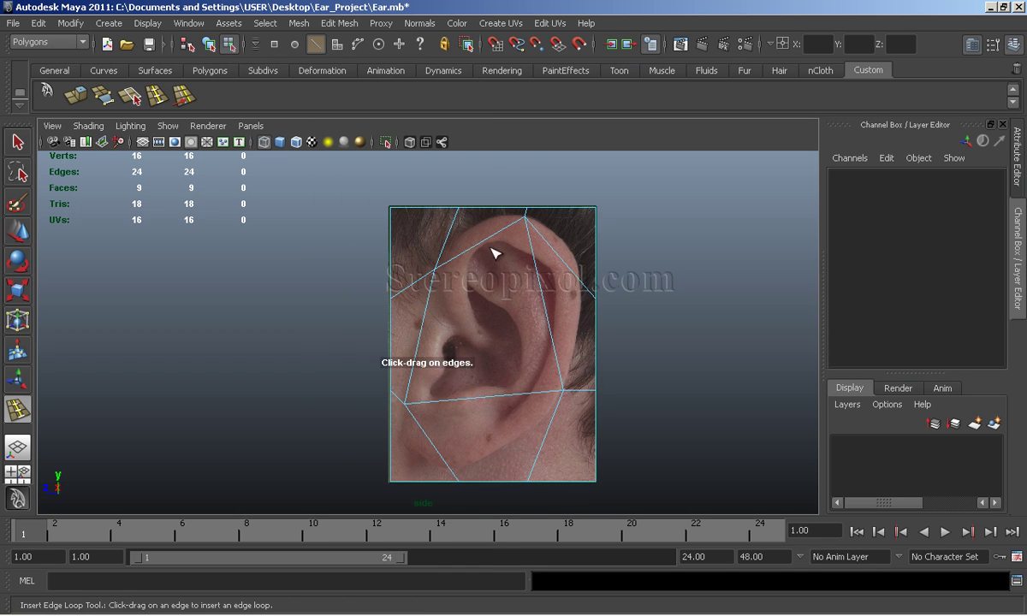
pyautogui.moveTo(494, 250); pyautogui.dragTo(478, 250)
pyautogui.moveTo(426, 339); pyautogui.dragTo(425, 334)
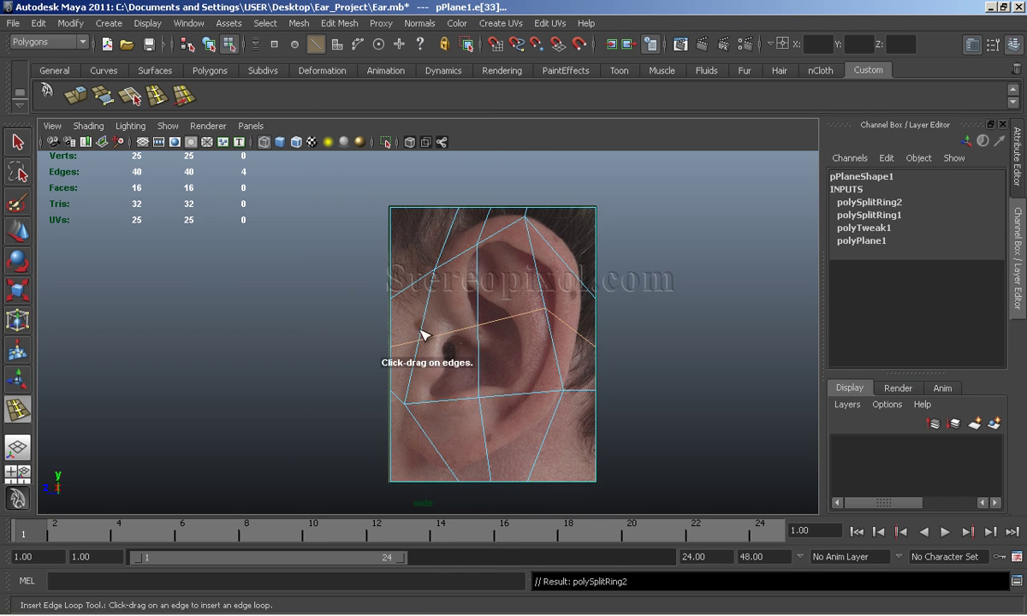
pyautogui.press('w')
# Move the top, inner and right-edge vertices onto the ear outline
pyautogui.press('F9')
pyautogui.click(476, 240)
pyautogui.moveTo(477, 240); pyautogui.dragTo(477, 224)
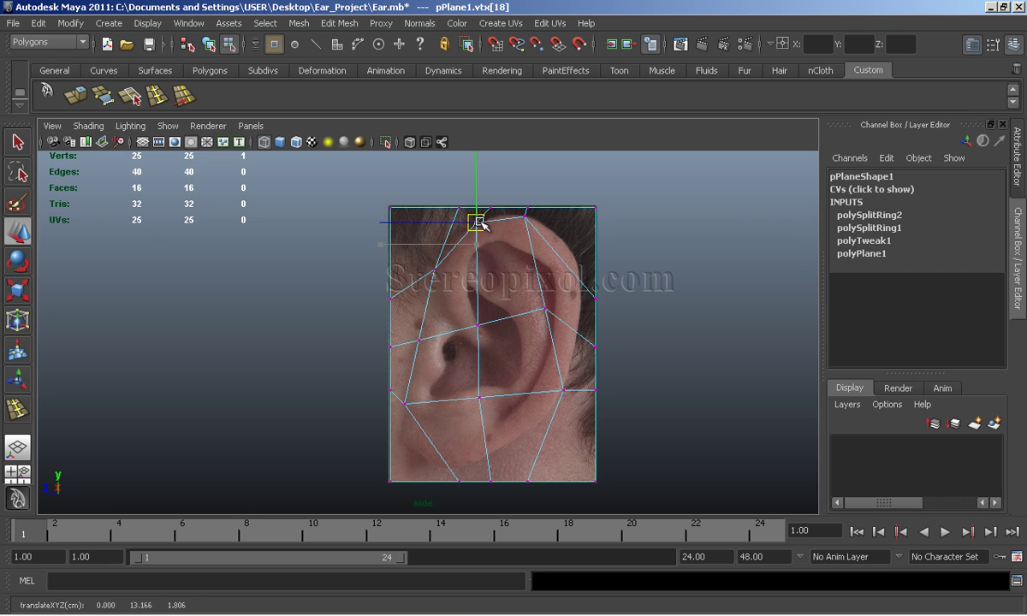
pyautogui.click(602, 304)
pyautogui.click(539, 310)
pyautogui.moveTo(540, 310)
pyautogui.mouseDown()
pyautogui.moveTo(578, 323)
pyautogui.moveTo(596, 251)
pyautogui.mouseUp()
pyautogui.click(672, 265)
pyautogui.click(593, 300)
pyautogui.click(615, 308)
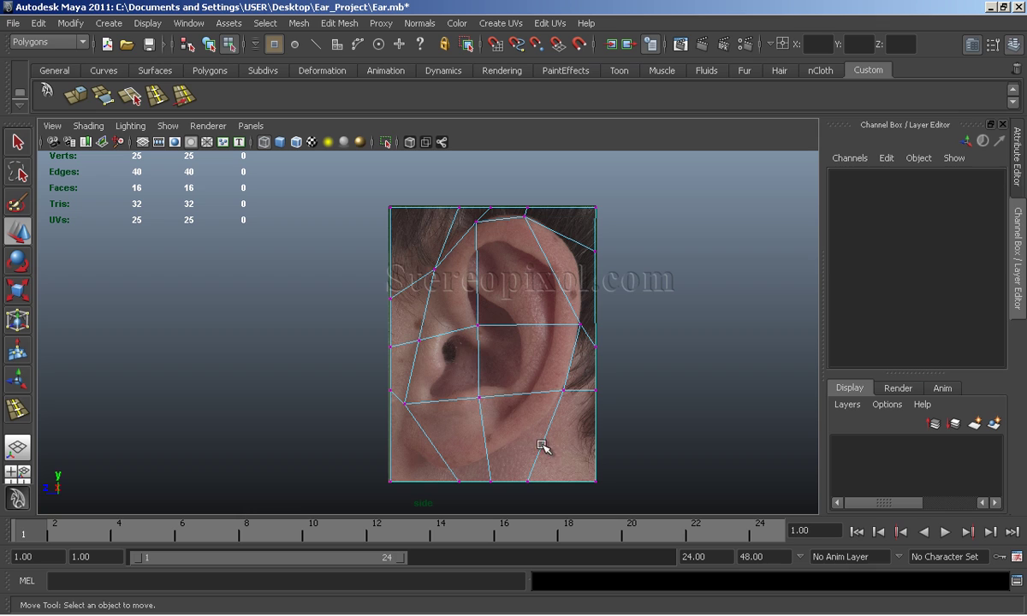
# Pull the lower-middle and lower-left vertices down to the ear's lower rim
pyautogui.click(480, 399)
pyautogui.moveTo(482, 403); pyautogui.dragTo(486, 459)
pyautogui.click(523, 360)
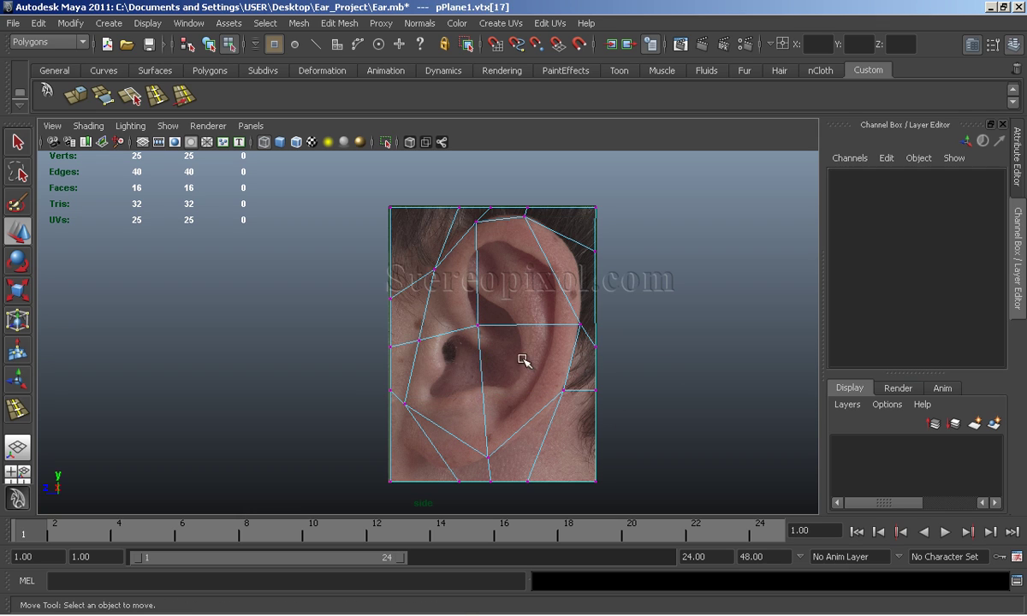
pyautogui.click(402, 400)
pyautogui.moveTo(402, 400); pyautogui.dragTo(403, 442)
pyautogui.click(482, 310)
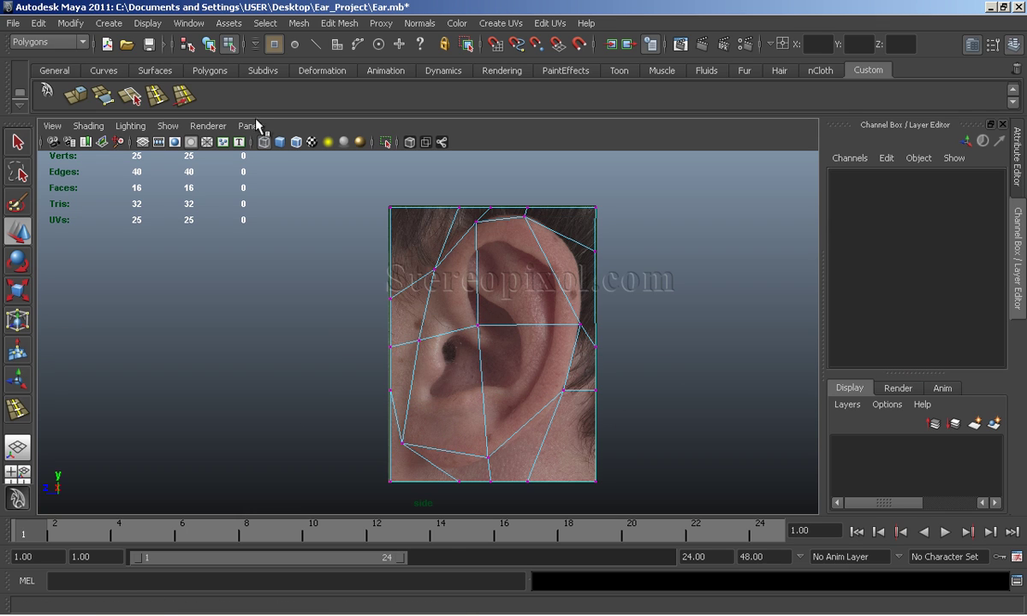
# Insert two more edge loops, including a vertical one through the ear
pyautogui.click(163, 94)
pyautogui.click(565, 279)
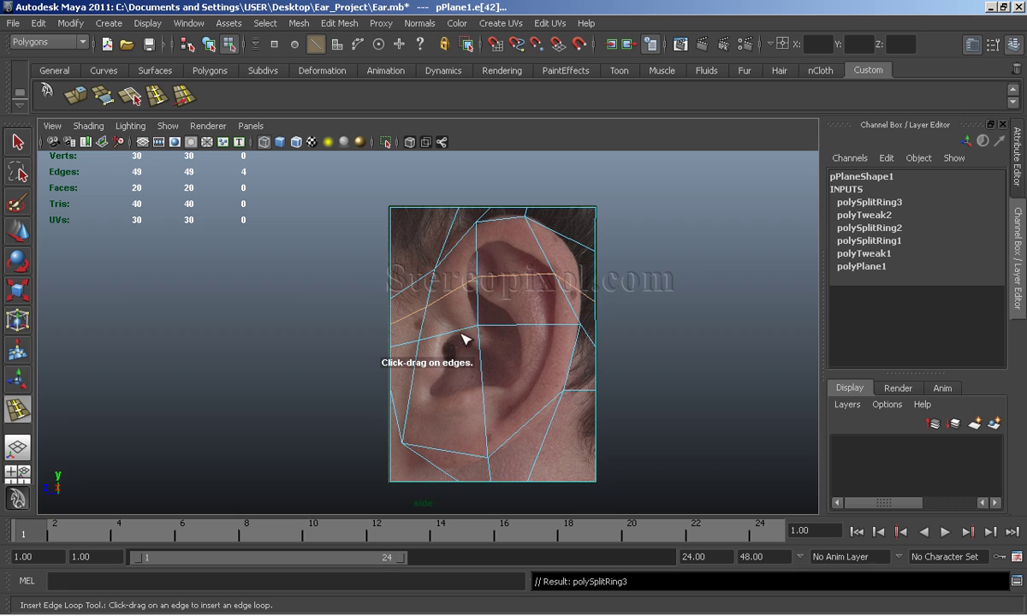
pyautogui.moveTo(467, 340); pyautogui.dragTo(452, 340)
pyautogui.press('w')
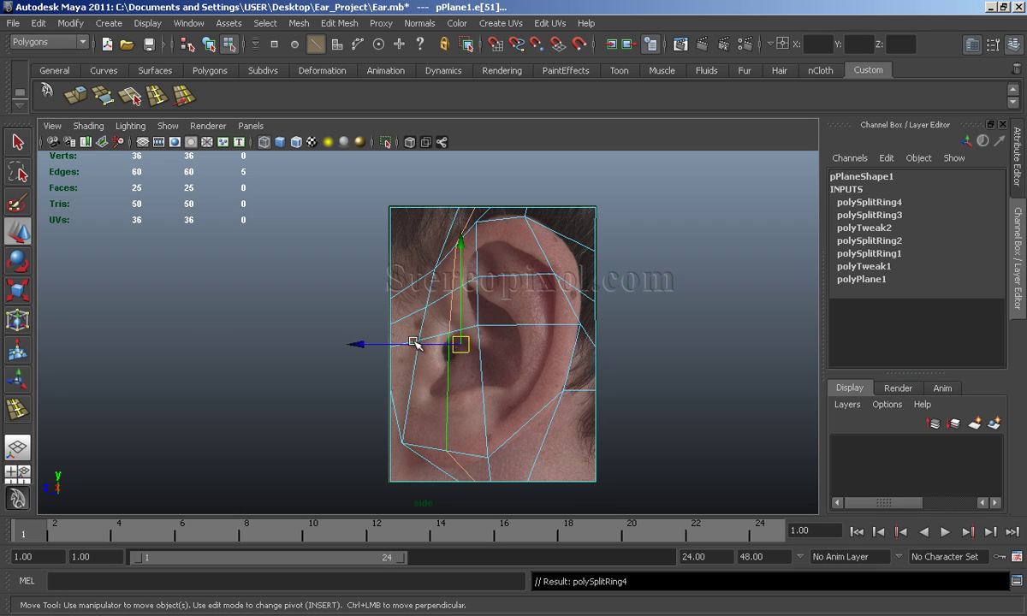
# Slide the new loop's bottom and lower-right vertices onto the ear outline
pyautogui.click(460, 484)
pyautogui.moveTo(460, 484); pyautogui.dragTo(415, 485)
pyautogui.click(487, 489)
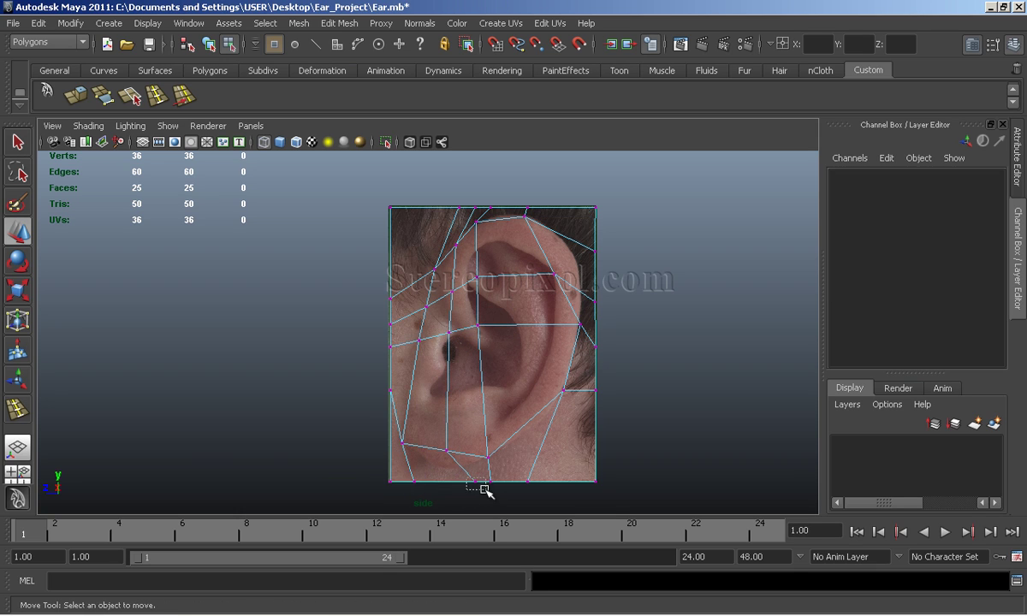
pyautogui.moveTo(464, 429); pyautogui.dragTo(372, 479)
pyautogui.moveTo(436, 479); pyautogui.dragTo(446, 462)
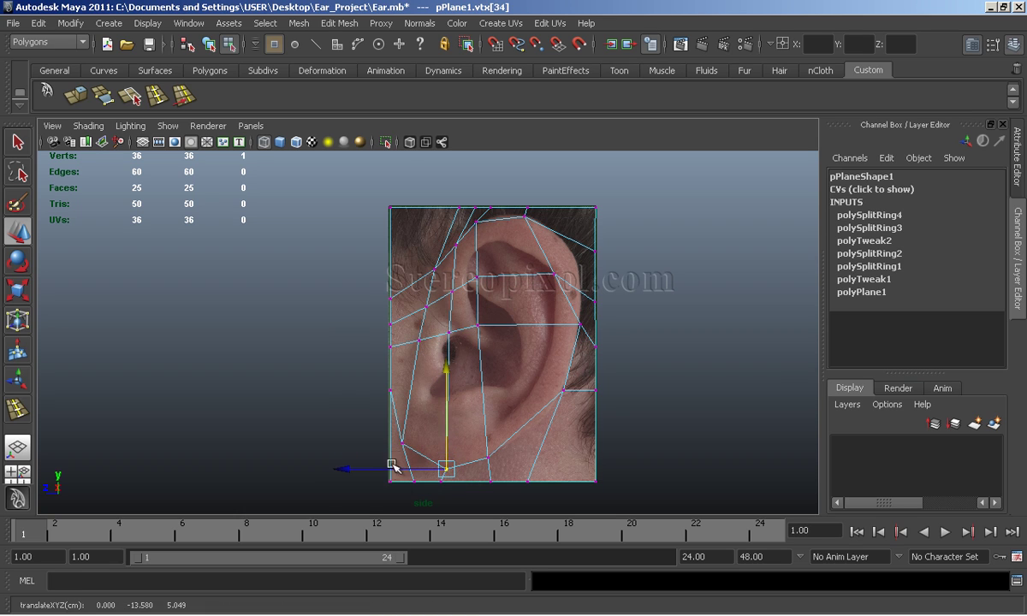
pyautogui.click(564, 390)
pyautogui.moveTo(566, 392); pyautogui.dragTo(552, 411)
pyautogui.click(541, 279)
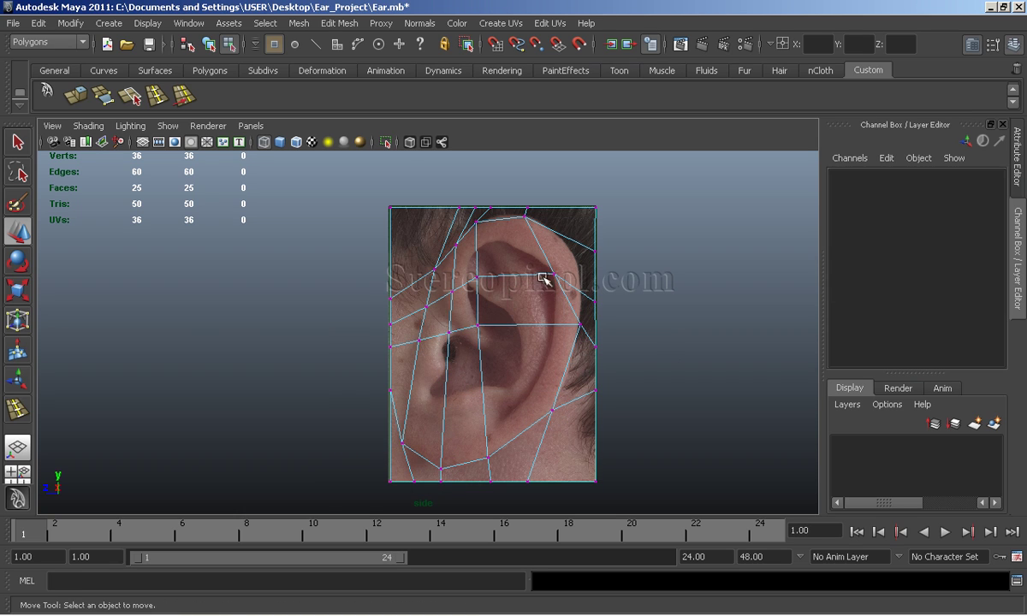
# Adjust the upper-ear, top-edge and left-side vertices to match the ear
pyautogui.moveTo(552, 274); pyautogui.dragTo(574, 264)
pyautogui.click(558, 225)
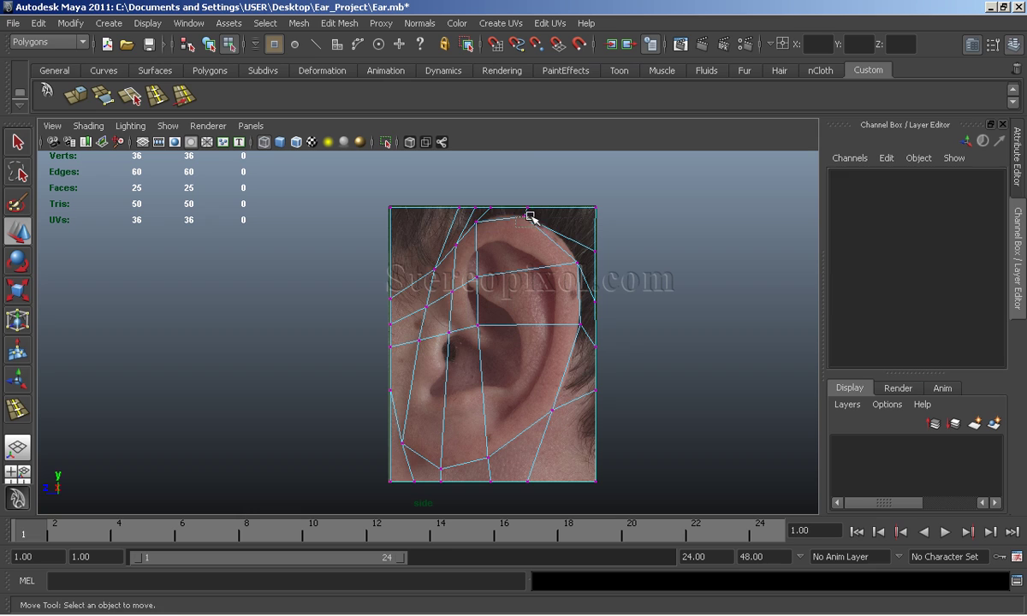
pyautogui.click(530, 217)
pyautogui.moveTo(530, 218); pyautogui.dragTo(541, 221)
pyautogui.click(479, 244)
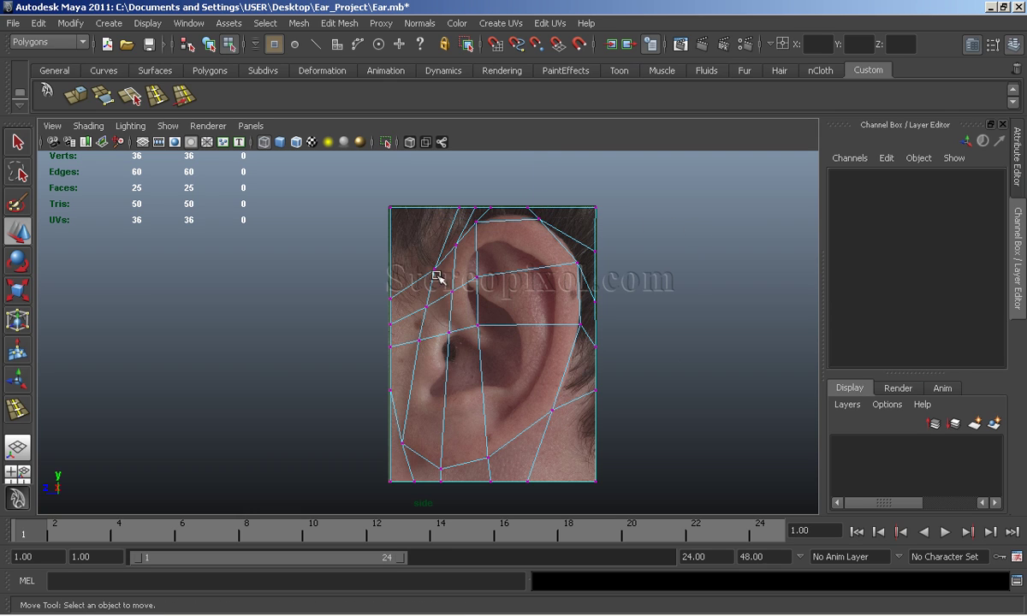
pyautogui.click(420, 306)
pyautogui.moveTo(417, 332)
pyautogui.mouseDown()
pyautogui.moveTo(413, 358)
pyautogui.moveTo(487, 377)
pyautogui.mouseUp()
pyautogui.click(436, 339)
pyautogui.click(525, 317)
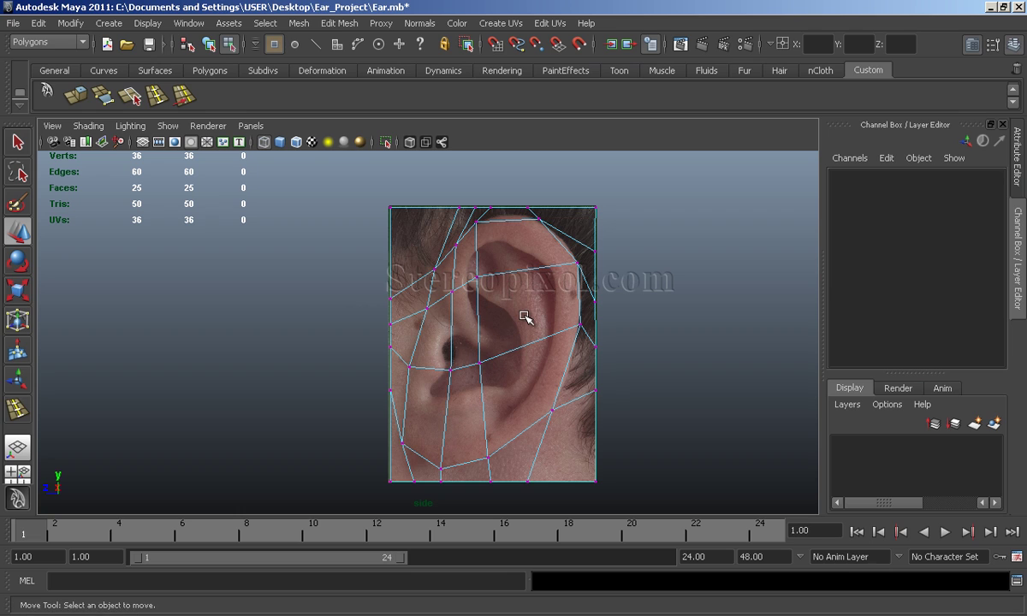
# Select the inner faces over the ear bowl and delete them
pyautogui.click(519, 272)
pyautogui.keyDown('shift'); pyautogui.click(479, 257); pyautogui.keyUp('shift')
pyautogui.keyDown('shift'); pyautogui.click(505, 367); pyautogui.keyUp('shift')
pyautogui.keyDown('shift'); pyautogui.click(435, 398); pyautogui.keyUp('shift')
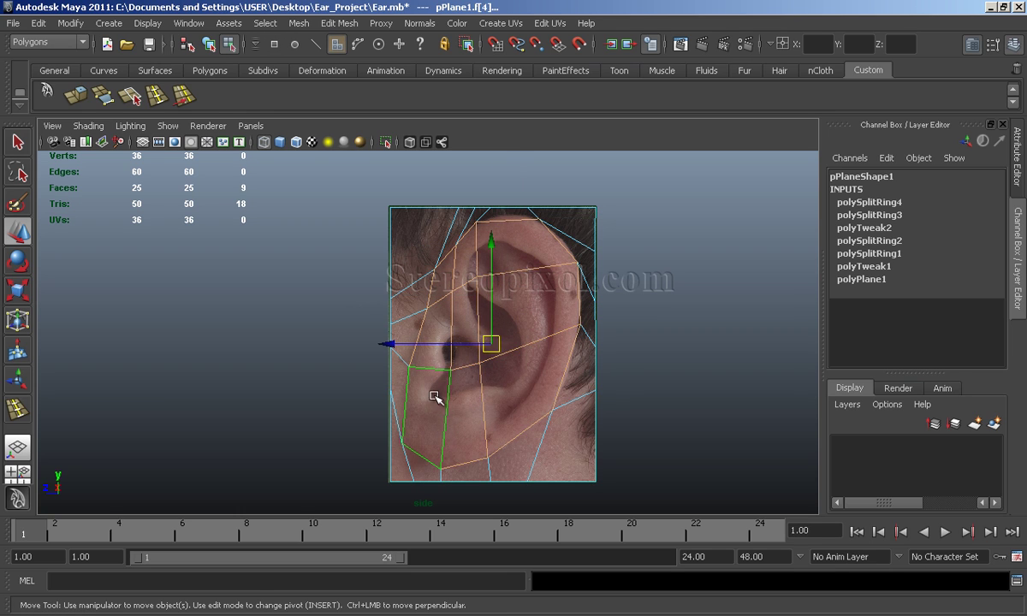
pyautogui.press('Delete')
# Recentre the ear and begin selecting the mesh's left border vertices
pyautogui.keyDown('alt'); pyautogui.moveTo(506, 331); pyautogui.dragTo(563, 322, button='middle'); pyautogui.keyUp('alt')
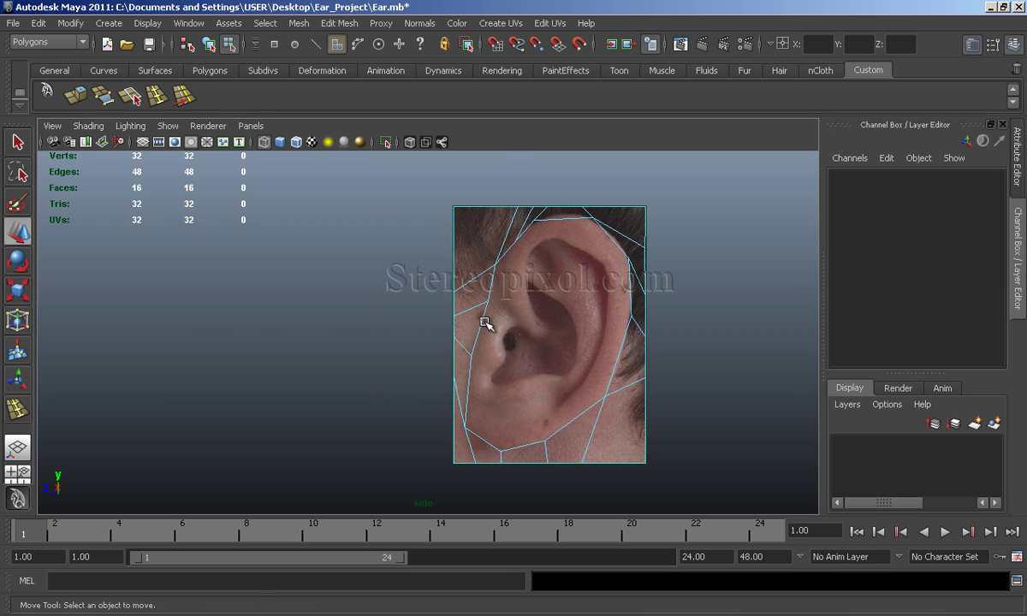
pyautogui.click(488, 302)
pyautogui.keyDown('shift'); pyautogui.click(515, 242); pyautogui.keyUp('shift')
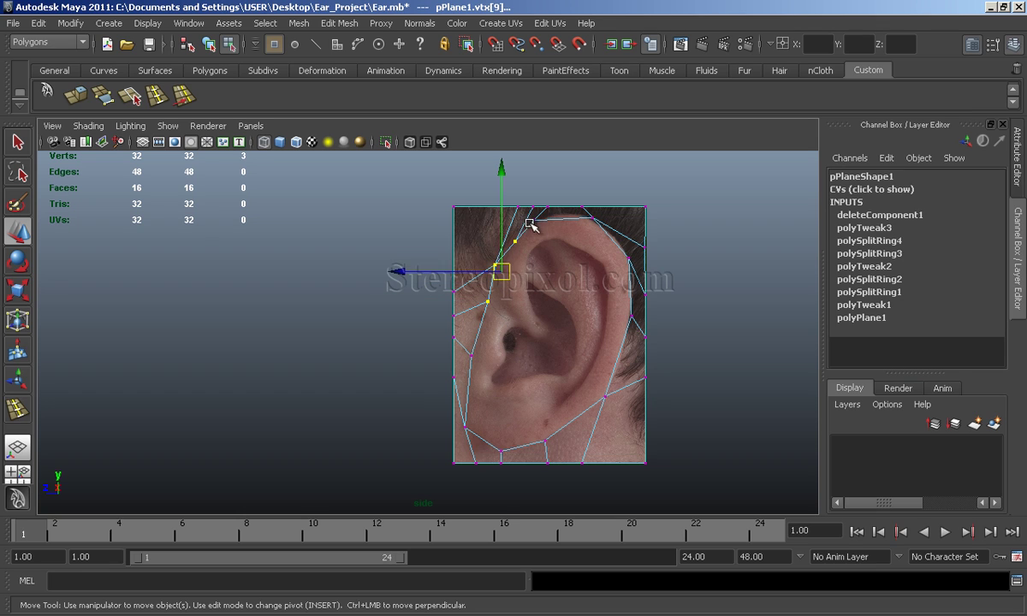
# Select the top, right and bottom border vertices of the outline band
pyautogui.keyDown('shift'); pyautogui.click(535, 220); pyautogui.keyUp('shift')
pyautogui.keyDown('shift'); pyautogui.click(593, 218); pyautogui.keyUp('shift')
pyautogui.keyDown('shift'); pyautogui.click(630, 258); pyautogui.keyUp('shift')
pyautogui.keyDown('shift'); pyautogui.click(631, 317); pyautogui.keyUp('shift')
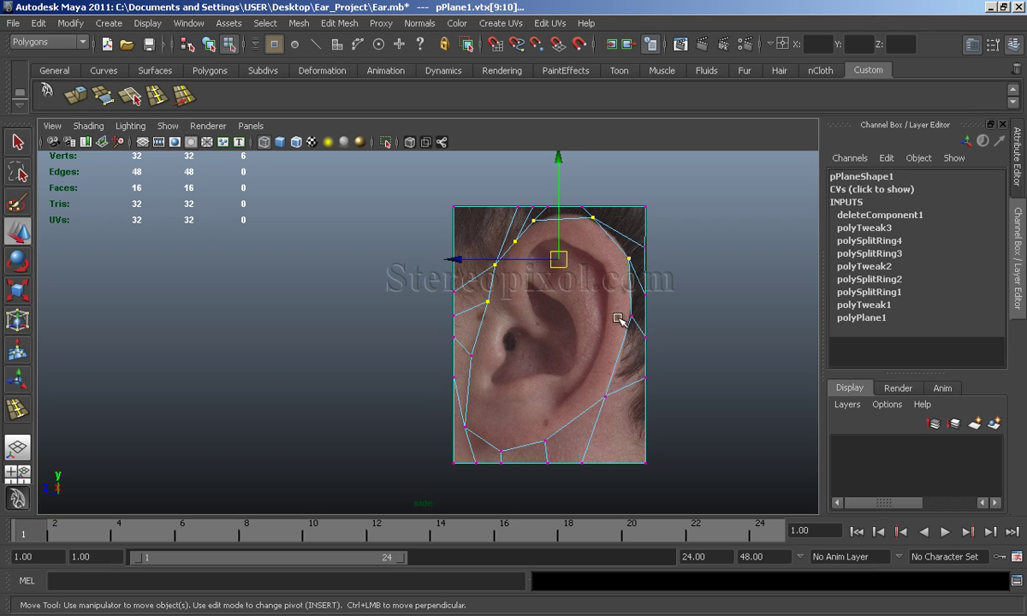
pyautogui.keyDown('shift'); pyautogui.click(605, 395); pyautogui.keyUp('shift')
pyautogui.keyDown('shift'); pyautogui.click(546, 440); pyautogui.keyUp('shift')
pyautogui.keyDown('shift'); pyautogui.click(501, 451); pyautogui.keyUp('shift')
pyautogui.keyDown('shift'); pyautogui.click(464, 427); pyautogui.keyUp('shift')
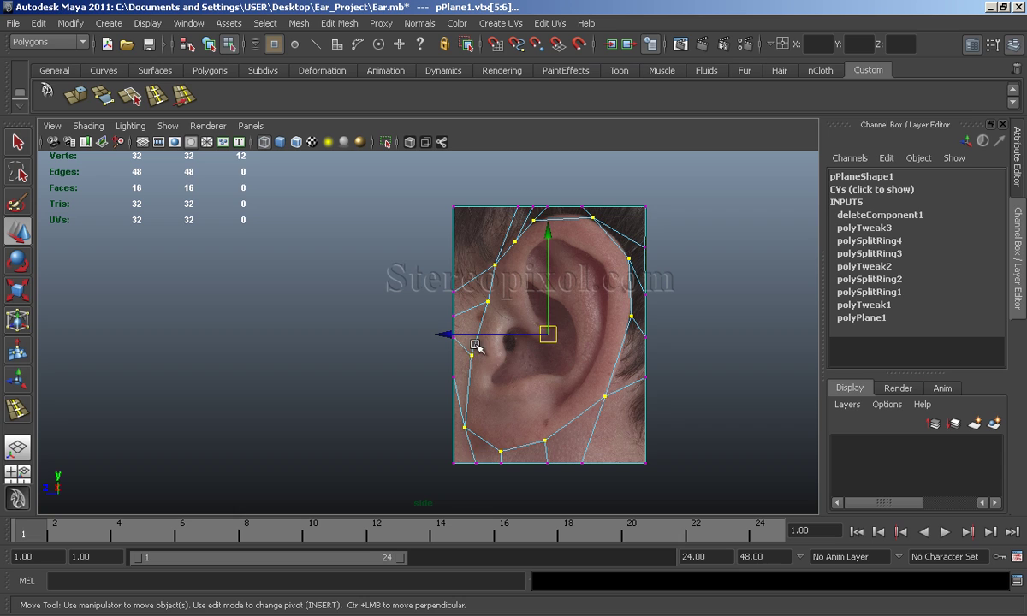
# Zoom in and nudge a top-edge vertex onto the ear rim
pyautogui.scroll(3, 534, 259)
pyautogui.click(551, 221)
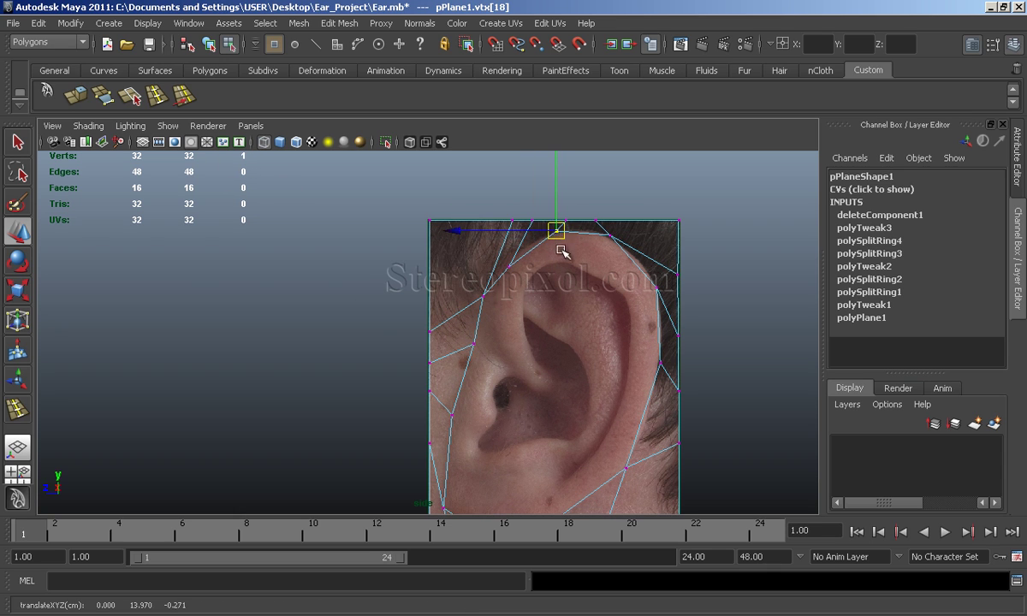
pyautogui.click(514, 267)
pyautogui.keyDown('alt'); pyautogui.moveTo(522, 276); pyautogui.dragTo(477, 275, button='middle'); pyautogui.keyUp('alt')
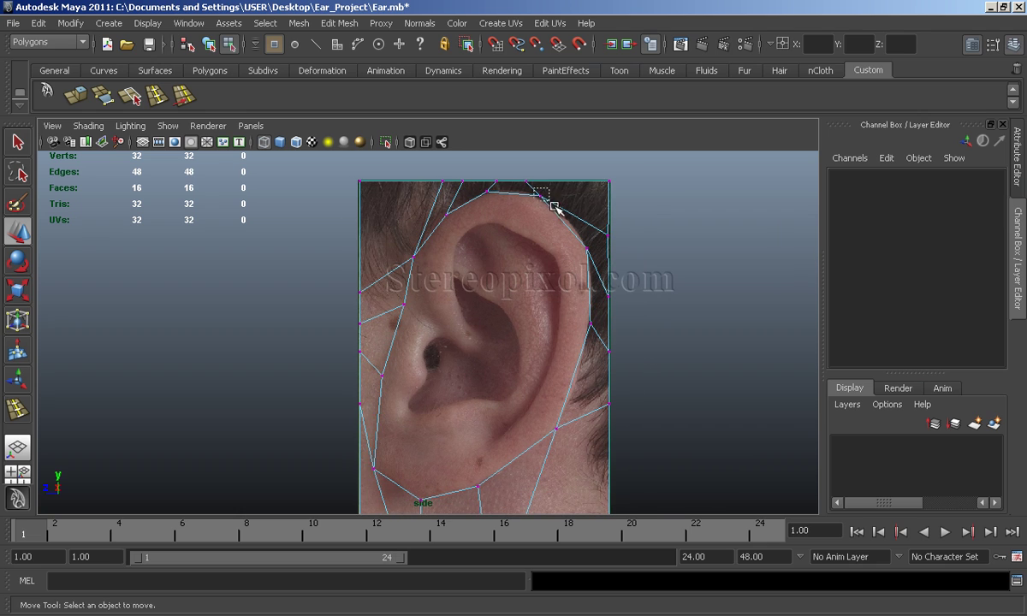
pyautogui.moveTo(550, 199); pyautogui.dragTo(569, 250)
pyautogui.keyDown('alt'); pyautogui.moveTo(569, 249); pyautogui.dragTo(618, 169, button='middle'); pyautogui.keyUp('alt')
# Select vertices along the ear's bottom edge and right side
pyautogui.click(471, 422)
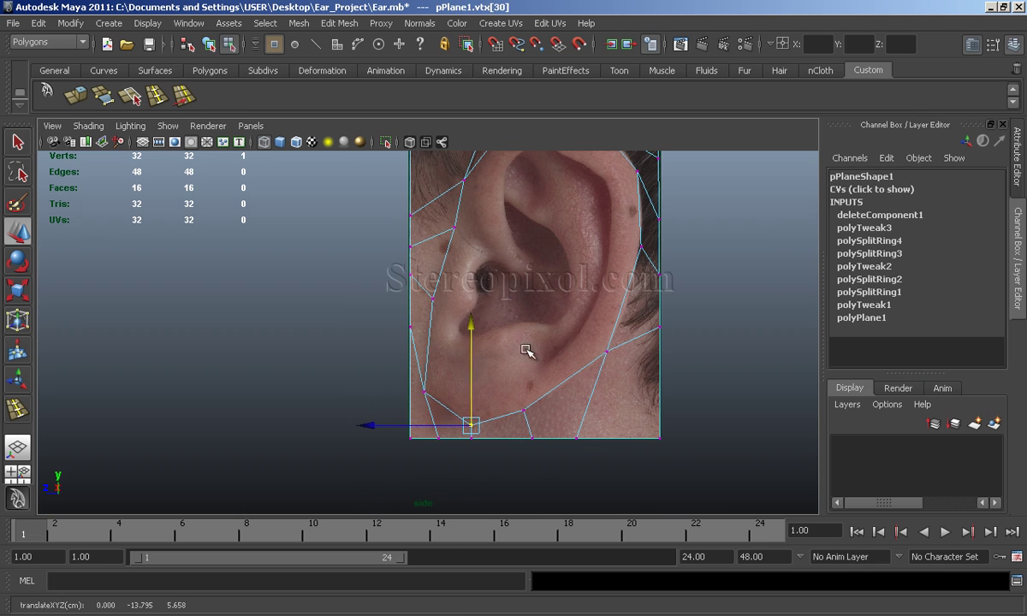
pyautogui.click(422, 391)
pyautogui.click(549, 345)
pyautogui.click(607, 351)
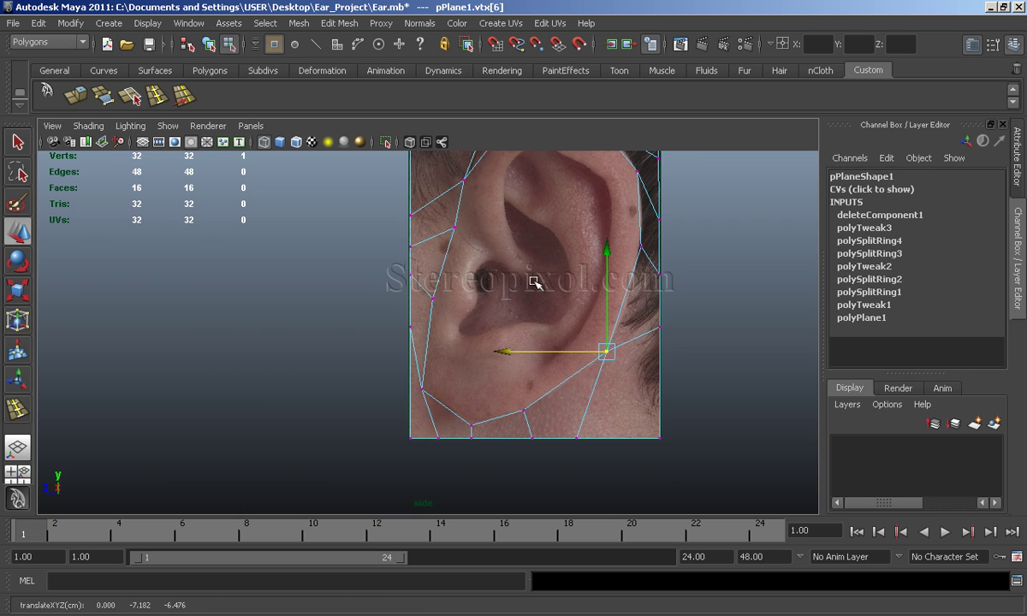
pyautogui.click(538, 291)
pyautogui.scroll(2, 532, 304)
# Choose a command from the File menu and scroll the view
pyautogui.click(13, 23)
pyautogui.click(34, 79)
pyautogui.scroll(-2, 530, 347)
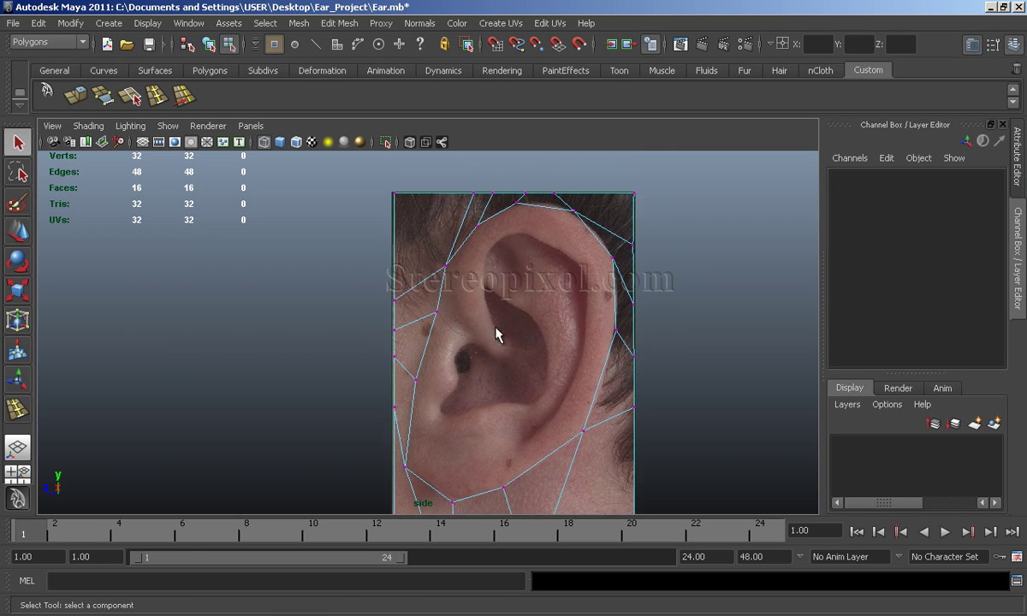
pyautogui.scroll(-1, 497, 335)
# Select the mesh's border edge loop in a shaded, orbited perspective view
pyautogui.press('space')
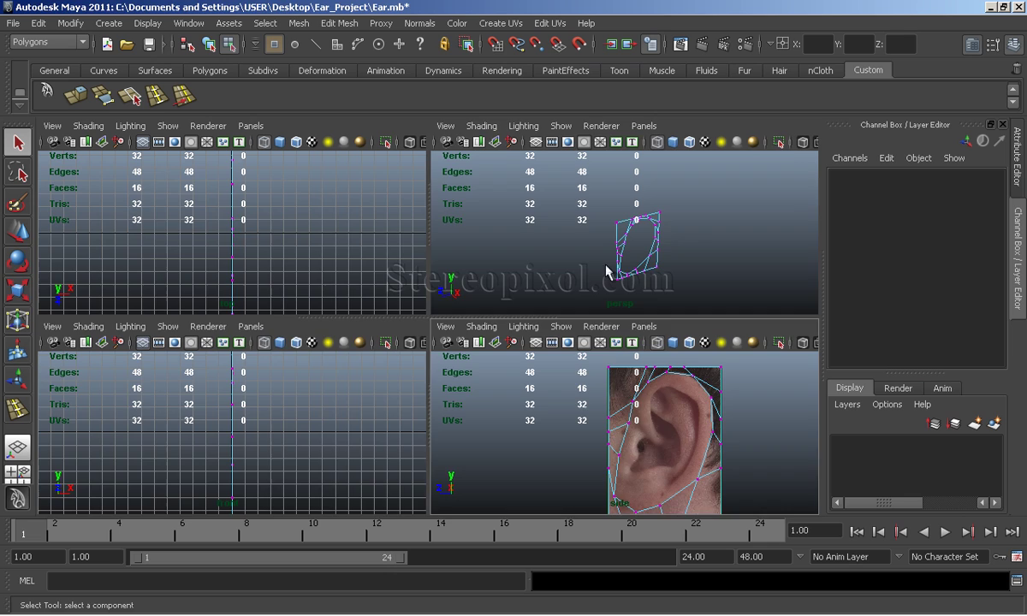
pyautogui.press('space')
pyautogui.scroll(-1, 538, 334)
pyautogui.press('5')
pyautogui.moveTo(538, 334)
pyautogui.keyDown('alt'); pyautogui.mouseDown()
pyautogui.moveTo(628, 386)
pyautogui.moveTo(584, 344)
pyautogui.moveTo(445, 303)
pyautogui.mouseUp(); pyautogui.keyUp('alt')
pyautogui.doubleClick(455, 293)
# In the side view, extrude the border edge loop and scale it inward toward the ear centre
pyautogui.press('space')
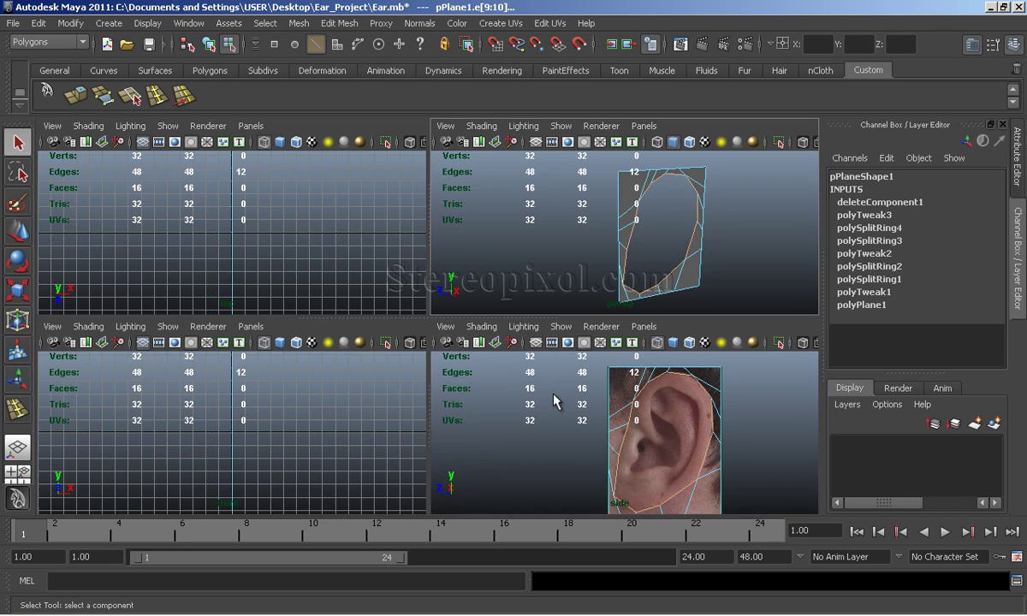
pyautogui.press('space')
pyautogui.scroll(-1, 531, 360)
pyautogui.hotkey('ctrl', 'e')
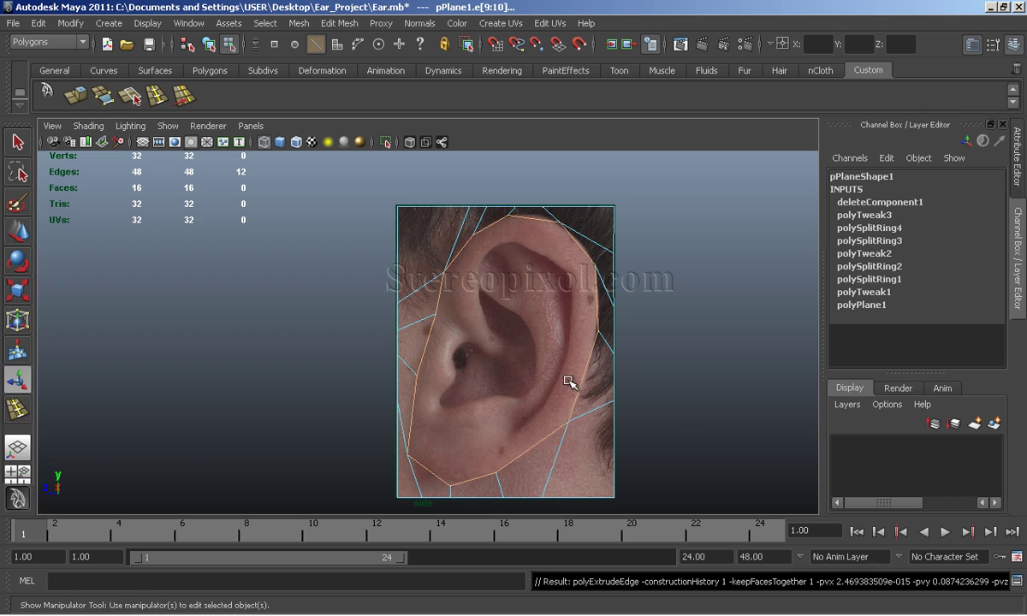
pyautogui.moveTo(504, 352); pyautogui.dragTo(470, 351)
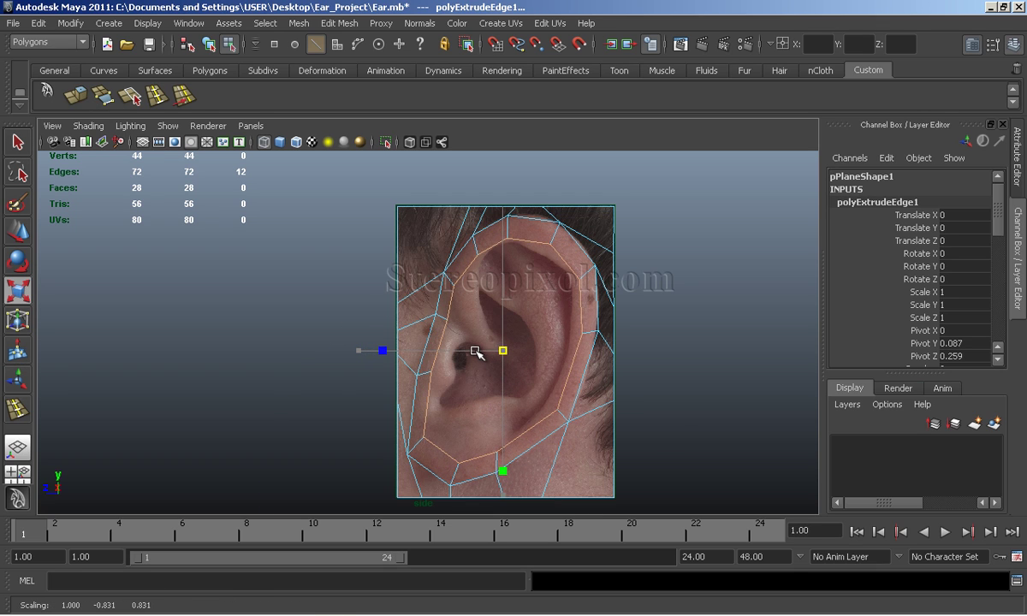
pyautogui.press('F9')
pyautogui.moveTo(591, 267); pyautogui.dragTo(520, 296)
# Move the inner-ring vertices onto the ear's inner contours
pyautogui.press('w')
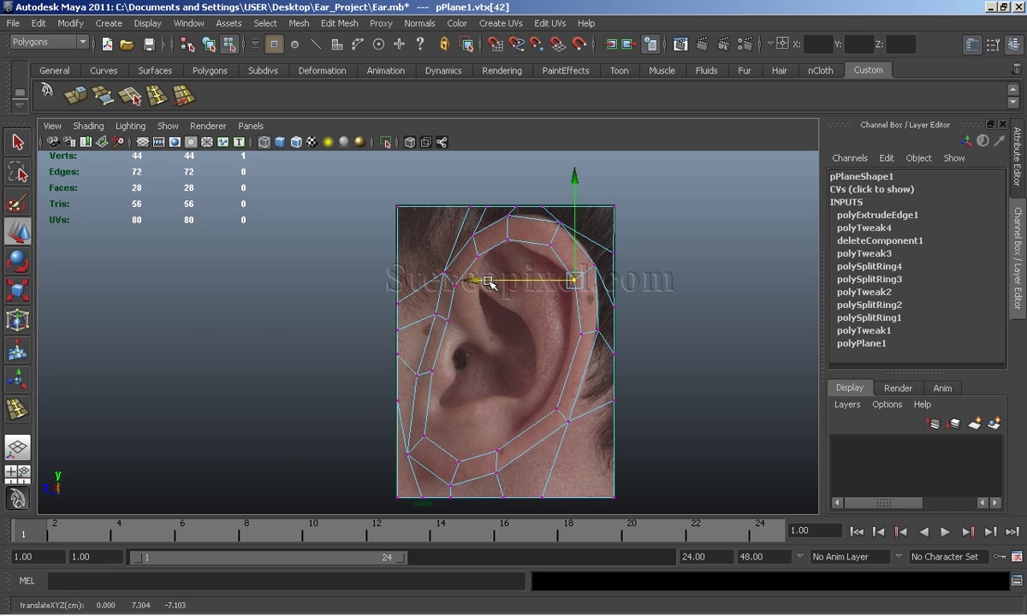
pyautogui.click(457, 285)
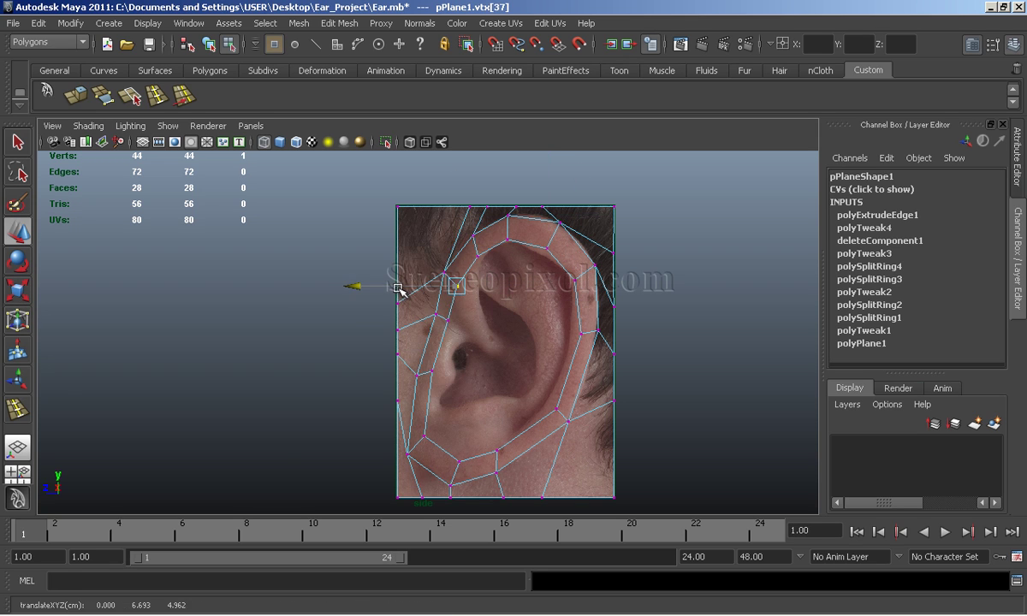
pyautogui.click(436, 315)
pyautogui.click(425, 370)
pyautogui.click(434, 293)
pyautogui.click(535, 435)
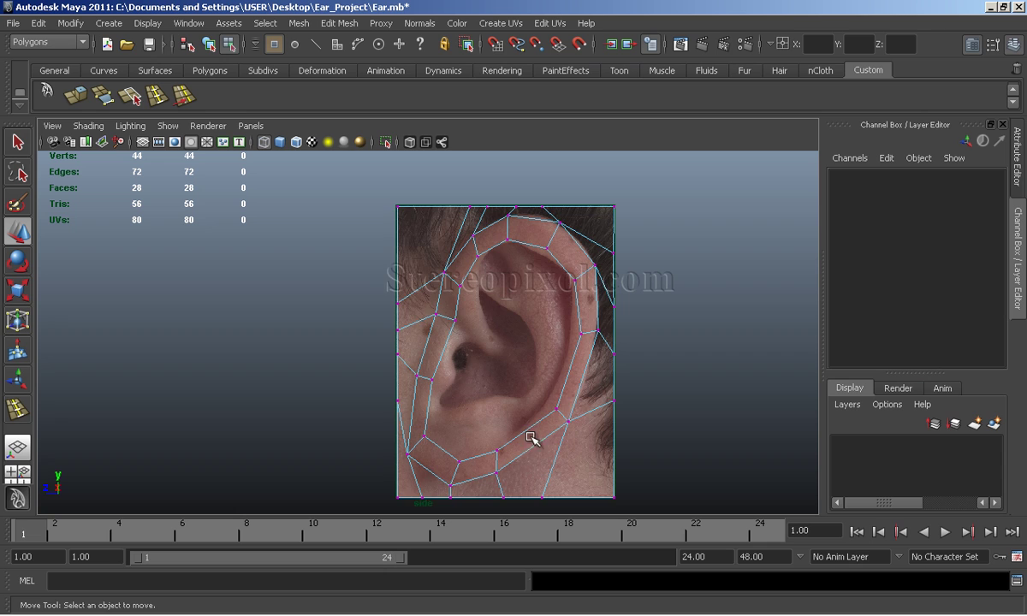
# Fit the remaining inner-ring vertices around the top and bottom of the ear
pyautogui.keyDown('alt'); pyautogui.moveTo(534, 436); pyautogui.dragTo(550, 378, button='middle'); pyautogui.keyUp('alt')
pyautogui.click(470, 371)
pyautogui.moveTo(540, 291); pyautogui.dragTo(570, 313)
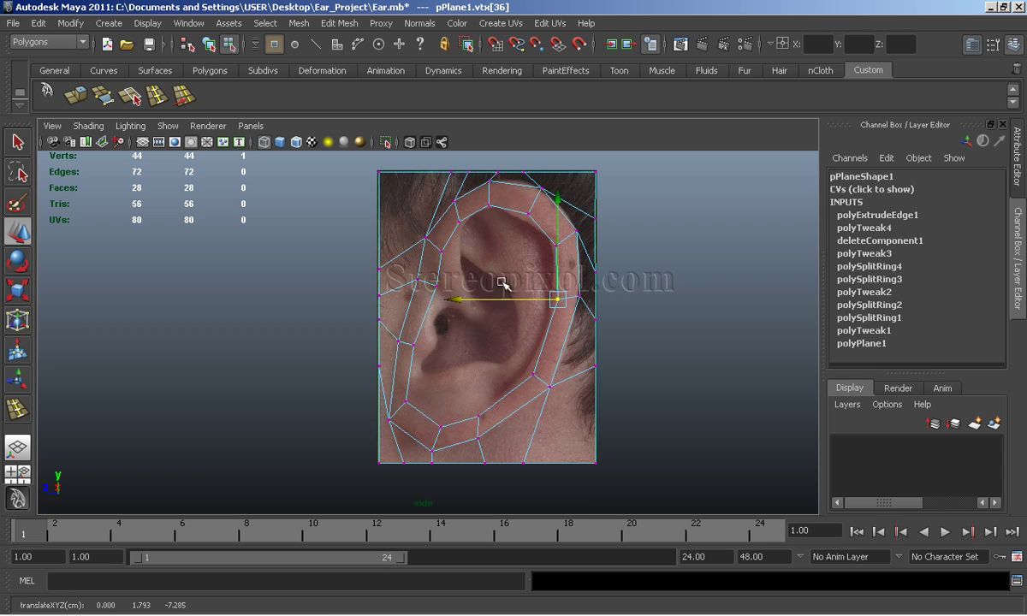
pyautogui.click(557, 245)
pyautogui.moveTo(483, 368)
pyautogui.keyDown('alt'); pyautogui.mouseDown(button='middle')
pyautogui.moveTo(537, 303)
pyautogui.moveTo(584, 293)
pyautogui.mouseUp(button='middle'); pyautogui.keyUp('alt')
pyautogui.click(536, 351)
pyautogui.click(493, 362)
pyautogui.click(533, 307)
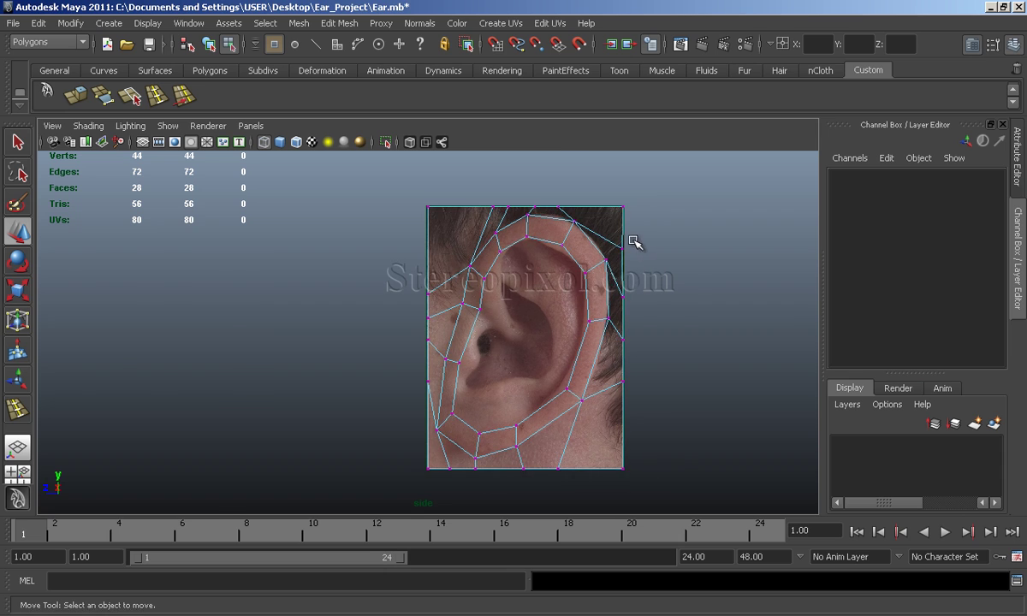
pyautogui.press('space')
pyautogui.press('space')
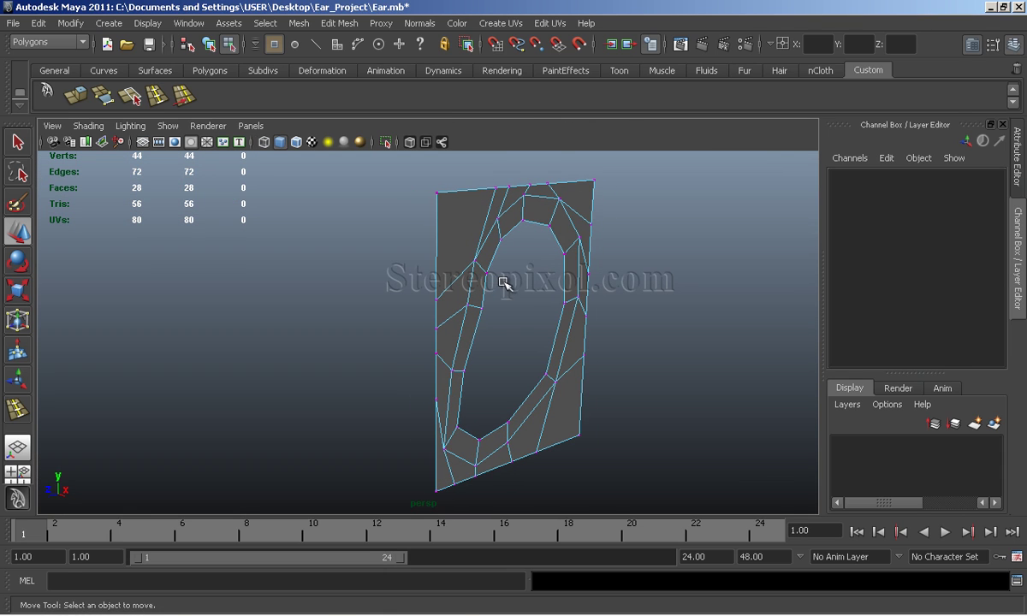
# Select pPlane1's inner edge loop in edge mode
pyautogui.press('F8')
pyautogui.click(39, 23)
pyautogui.click(490, 289)
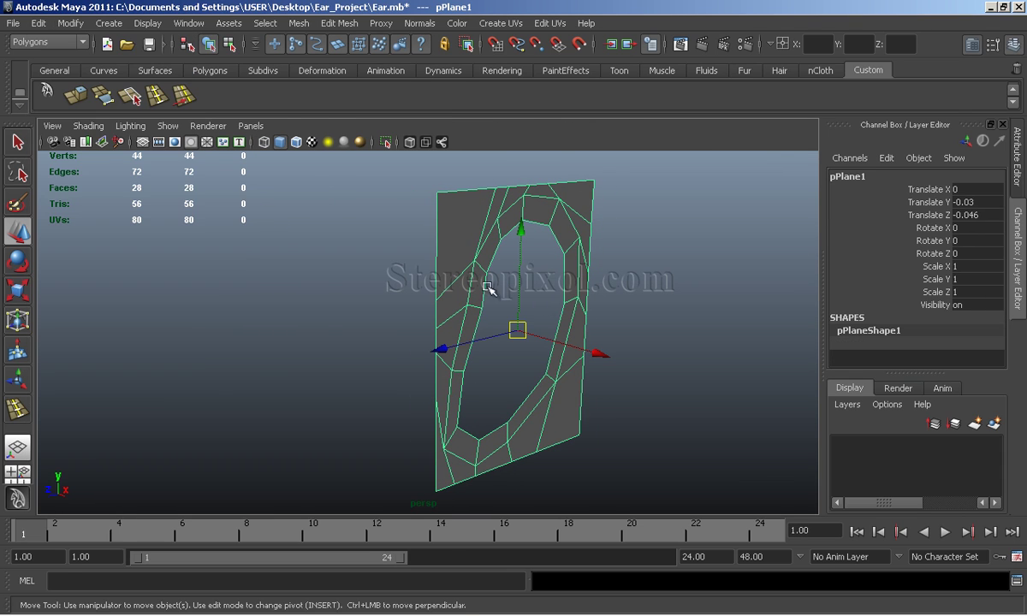
pyautogui.press('F10')
pyautogui.click(516, 219)
pyautogui.doubleClick(516, 219)
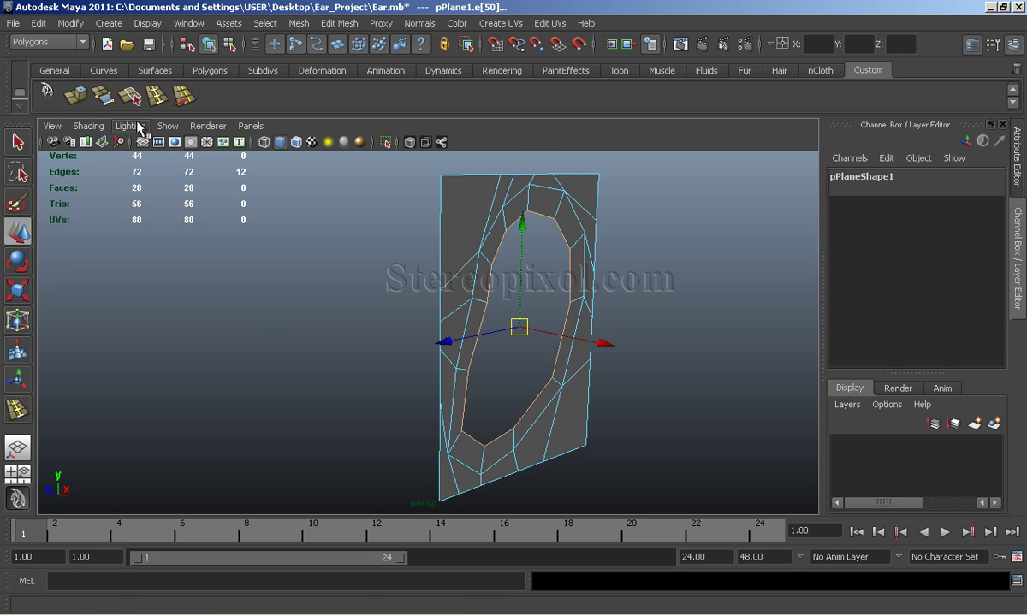
# Extrude the inner edge loop, pull it out from the plane, and orbit to check it
pyautogui.click(75, 94)
pyautogui.moveTo(608, 349)
pyautogui.mouseDown()
pyautogui.moveTo(629, 356)
pyautogui.moveTo(475, 360)
pyautogui.moveTo(260, 223)
pyautogui.mouseUp()
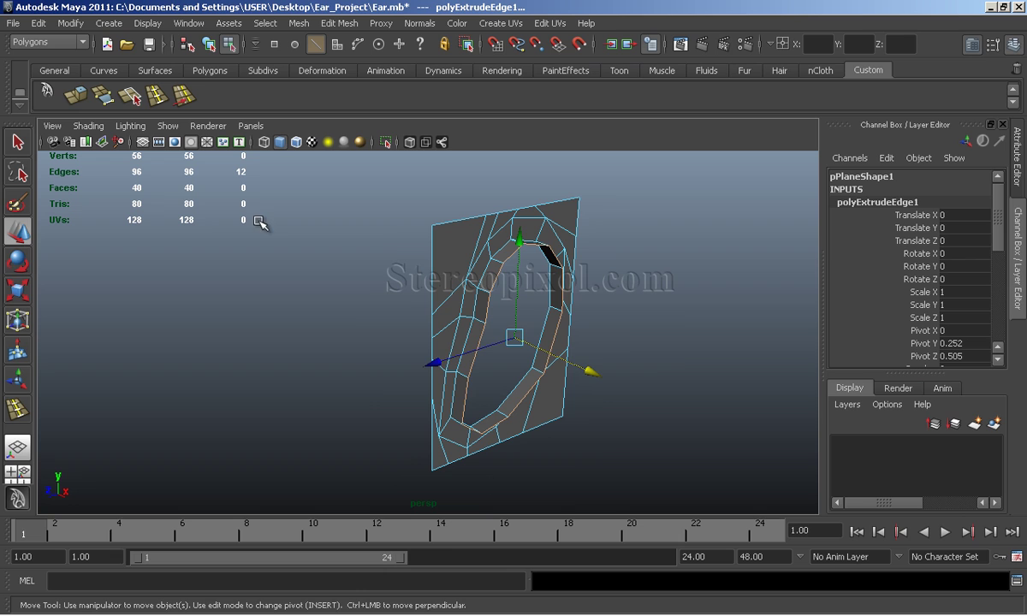
pyautogui.press('e')
pyautogui.moveTo(493, 344)
pyautogui.keyDown('alt'); pyautogui.mouseDown()
pyautogui.moveTo(370, 317)
pyautogui.moveTo(424, 344)
pyautogui.moveTo(633, 252)
pyautogui.mouseUp(); pyautogui.keyUp('alt')
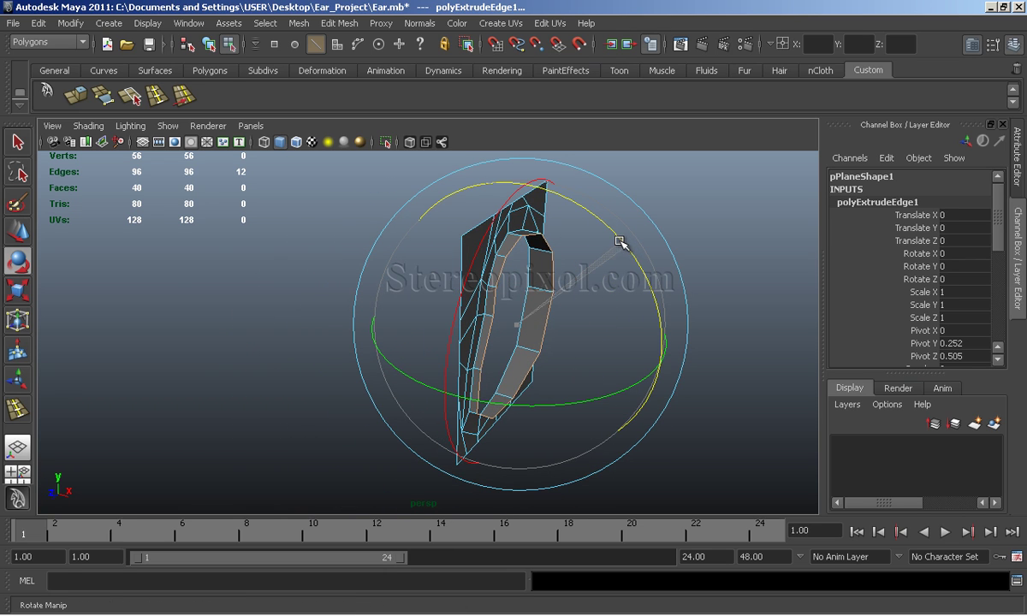
pyautogui.moveTo(540, 408)
pyautogui.keyDown('alt'); pyautogui.mouseDown()
pyautogui.moveTo(452, 294)
pyautogui.moveTo(627, 309)
pyautogui.moveTo(574, 344)
pyautogui.mouseUp(); pyautogui.keyUp('alt')
# Clear the selection and return to a zoomed side view
pyautogui.click(628, 310)
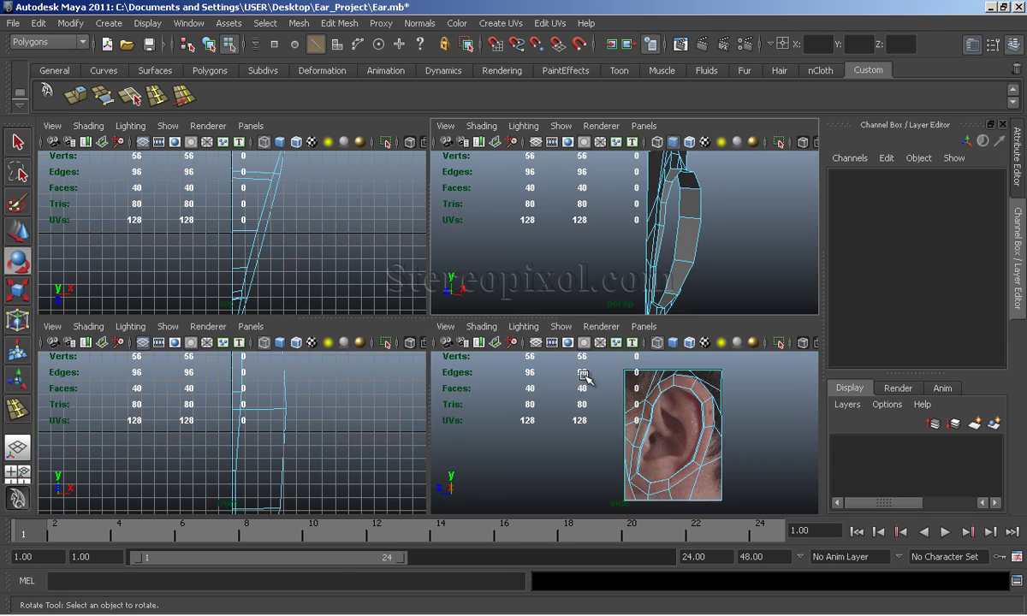
pyautogui.press('space')
pyautogui.scroll(3, 573, 362)
pyautogui.scroll(3, 494, 305)
# Put the Merge Vertex Tool on the shelf and merge four duplicate vertices onto neighbours
pyautogui.click(339, 23)
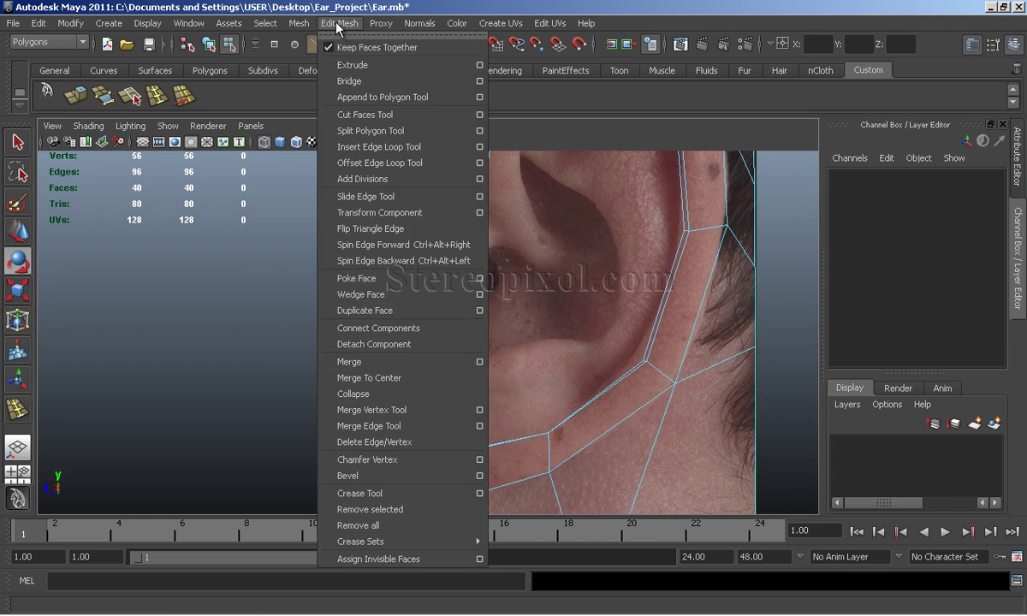
pyautogui.keyDown('ctrl'); pyautogui.keyDown('shift'); pyautogui.click(351, 472); pyautogui.keyUp('shift'); pyautogui.keyUp('ctrl')
pyautogui.press('y')
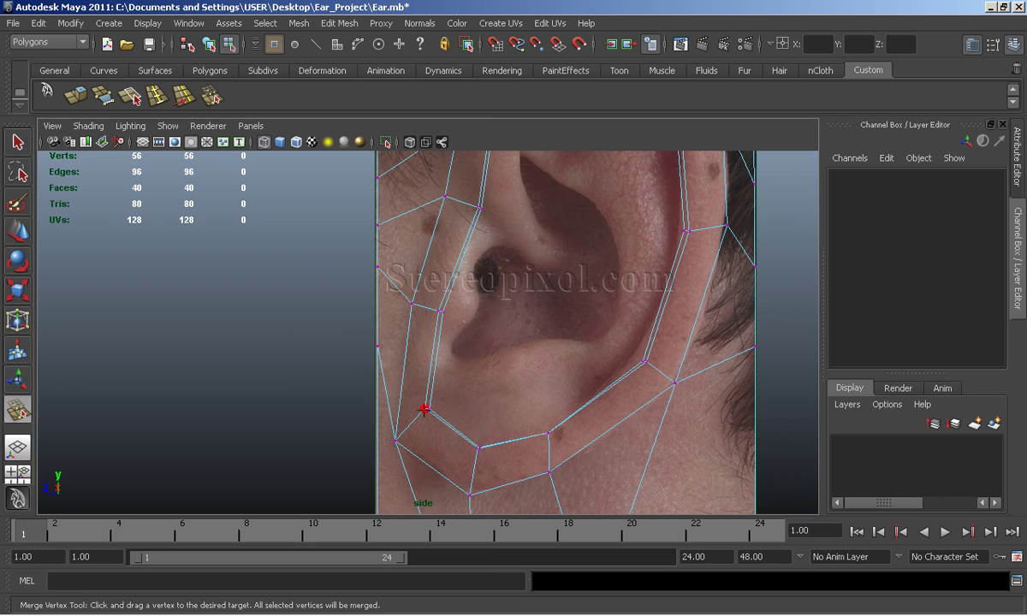
pyautogui.moveTo(420, 408); pyautogui.dragTo(412, 385)
pyautogui.keyDown('alt'); pyautogui.moveTo(484, 220); pyautogui.dragTo(451, 323, button='middle'); pyautogui.keyUp('alt')
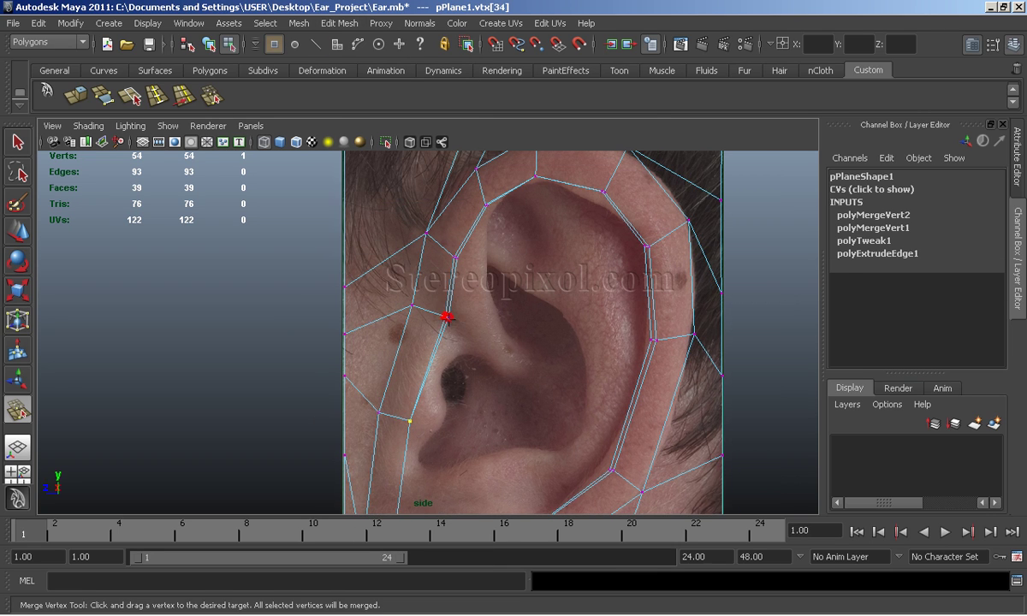
pyautogui.moveTo(446, 317); pyautogui.dragTo(455, 257)
pyautogui.keyDown('alt'); pyautogui.moveTo(455, 259); pyautogui.dragTo(432, 338, button='middle'); pyautogui.keyUp('alt')
pyautogui.moveTo(437, 337); pyautogui.dragTo(453, 248)
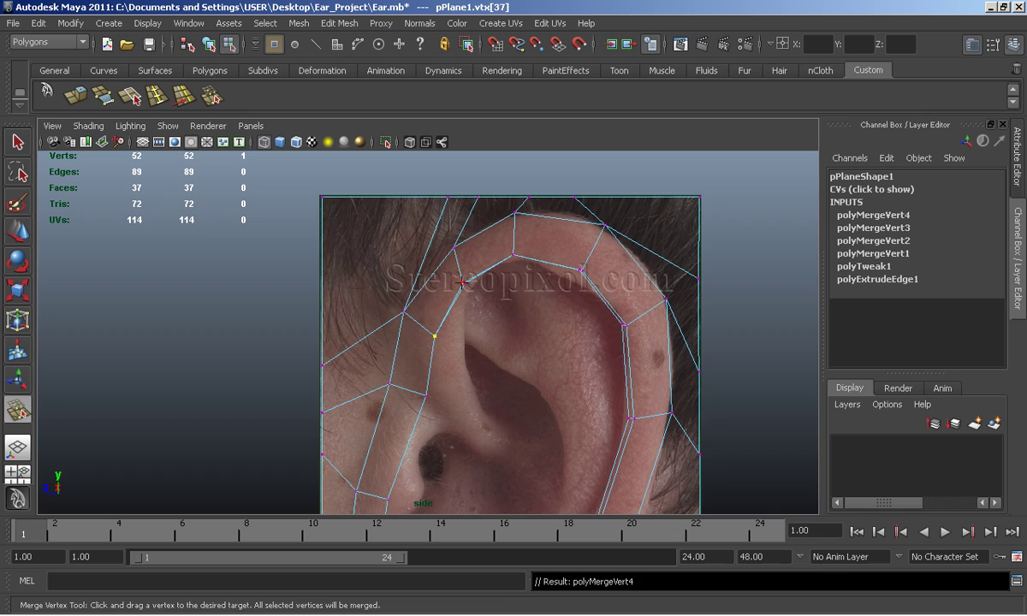
pyautogui.keyDown('alt'); pyautogui.moveTo(453, 257); pyautogui.dragTo(608, 251, button='middle'); pyautogui.keyUp('alt')
# In the maximized perspective view, shift rim vertices in depth
pyautogui.press('space')
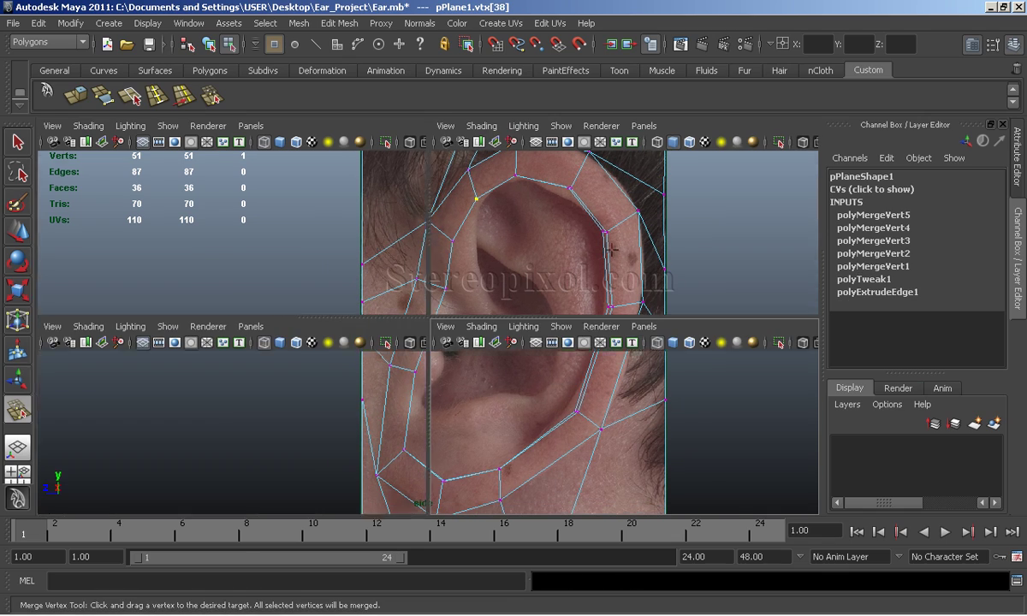
pyautogui.press('space')
pyautogui.moveTo(503, 289)
pyautogui.keyDown('alt'); pyautogui.mouseDown()
pyautogui.moveTo(434, 271)
pyautogui.moveTo(447, 293)
pyautogui.mouseUp(); pyautogui.keyUp('alt')
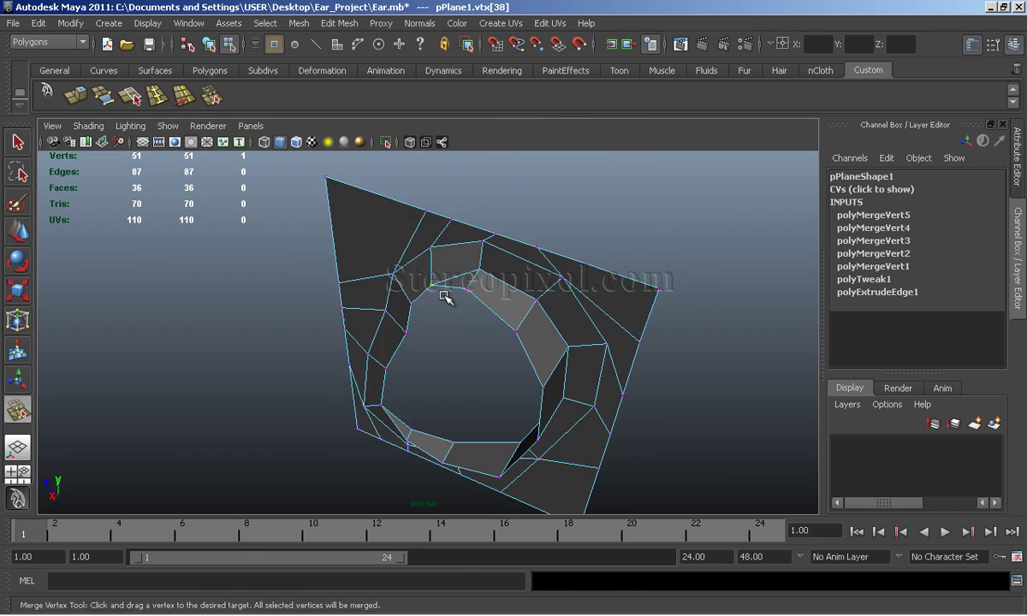
pyautogui.press('w')
pyautogui.scroll(3, 500, 331)
pyautogui.moveTo(599, 264)
pyautogui.mouseDown()
pyautogui.moveTo(531, 314)
pyautogui.moveTo(490, 394)
pyautogui.moveTo(499, 310)
pyautogui.moveTo(374, 415)
pyautogui.moveTo(551, 409)
pyautogui.mouseUp()
pyautogui.click(492, 328)
pyautogui.click(485, 402)
pyautogui.click(500, 310)
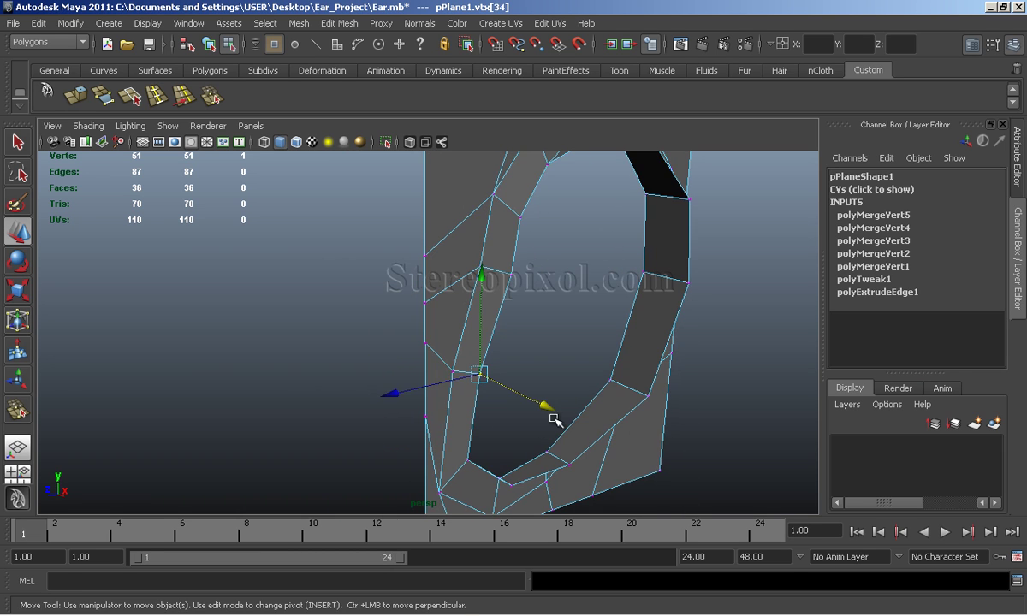
pyautogui.click(545, 344)
pyautogui.scroll(-5, 545, 344)
pyautogui.keyDown('alt'); pyautogui.moveTo(545, 321); pyautogui.dragTo(338, 311); pyautogui.keyUp('alt')
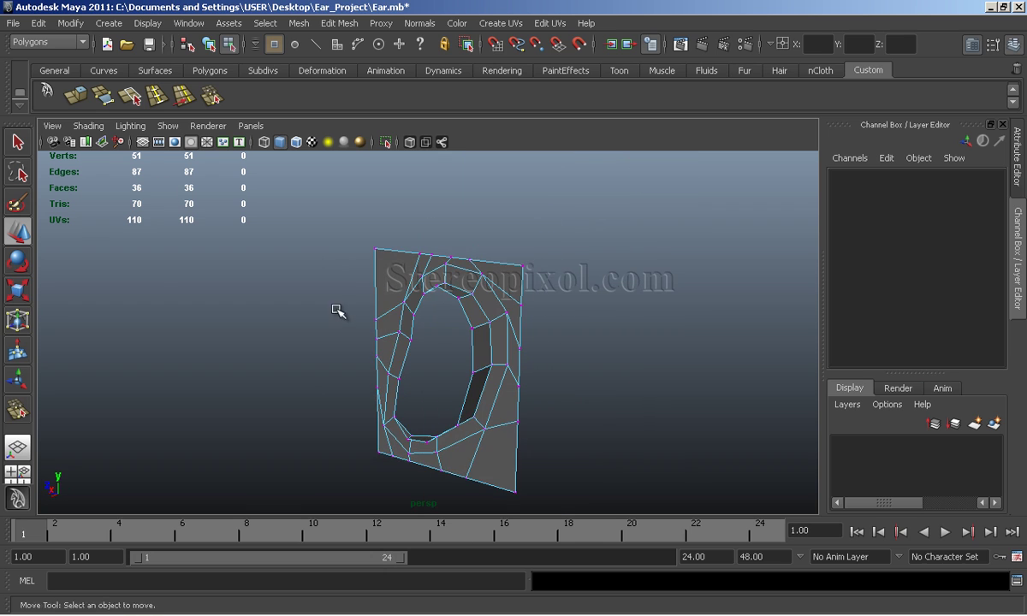
# Save the scene and preview the mesh smoothed
pyautogui.click(13, 23)
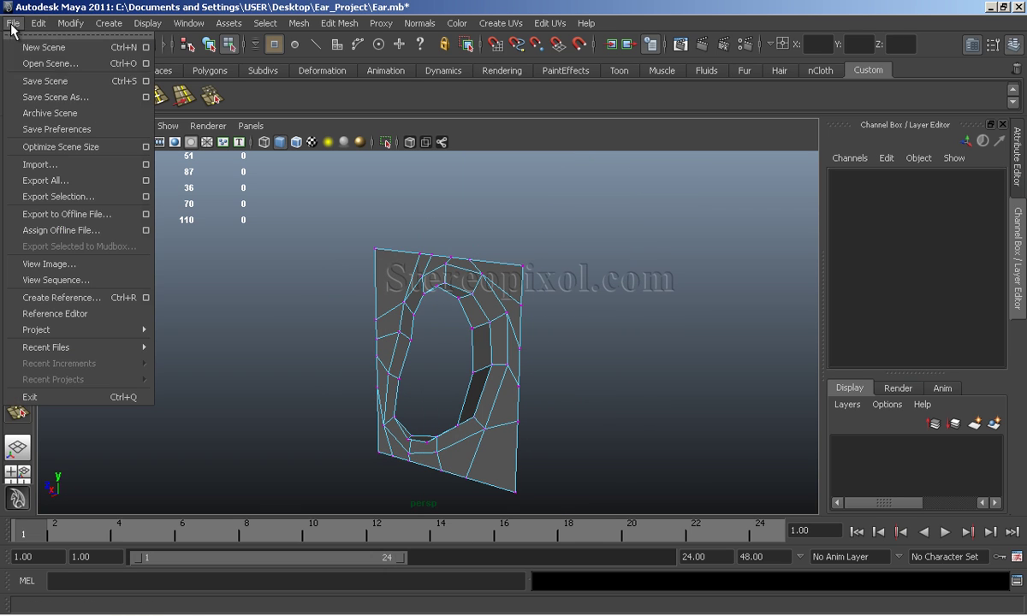
pyautogui.click(37, 79)
pyautogui.moveTo(571, 325)
pyautogui.keyDown('alt'); pyautogui.mouseDown()
pyautogui.moveTo(573, 372)
pyautogui.moveTo(374, 330)
pyautogui.moveTo(625, 353)
pyautogui.moveTo(621, 381)
pyautogui.mouseUp(); pyautogui.keyUp('alt')
pyautogui.press('3')
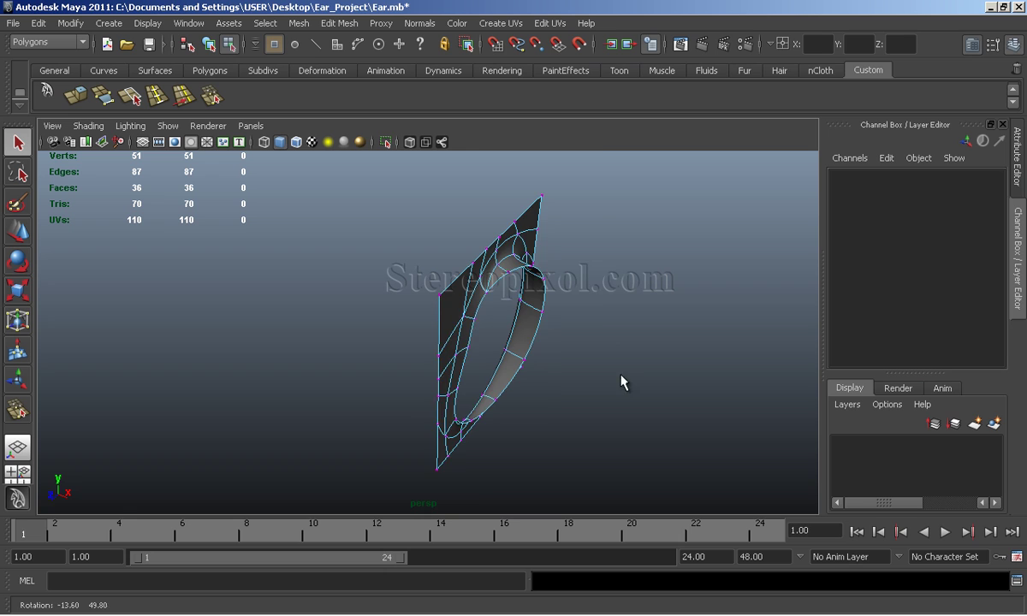
pyautogui.scroll(3, 621, 382)
pyautogui.moveTo(488, 295)
pyautogui.mouseDown()
pyautogui.moveTo(525, 362)
pyautogui.moveTo(436, 355)
pyautogui.moveTo(493, 323)
pyautogui.moveTo(507, 292)
pyautogui.moveTo(523, 291)
pyautogui.mouseUp()
# Extrude the inner edge loop again and shrink the new band inward toward the concha
pyautogui.press('w')
pyautogui.press('1')
pyautogui.press('F10')
pyautogui.click(508, 275)
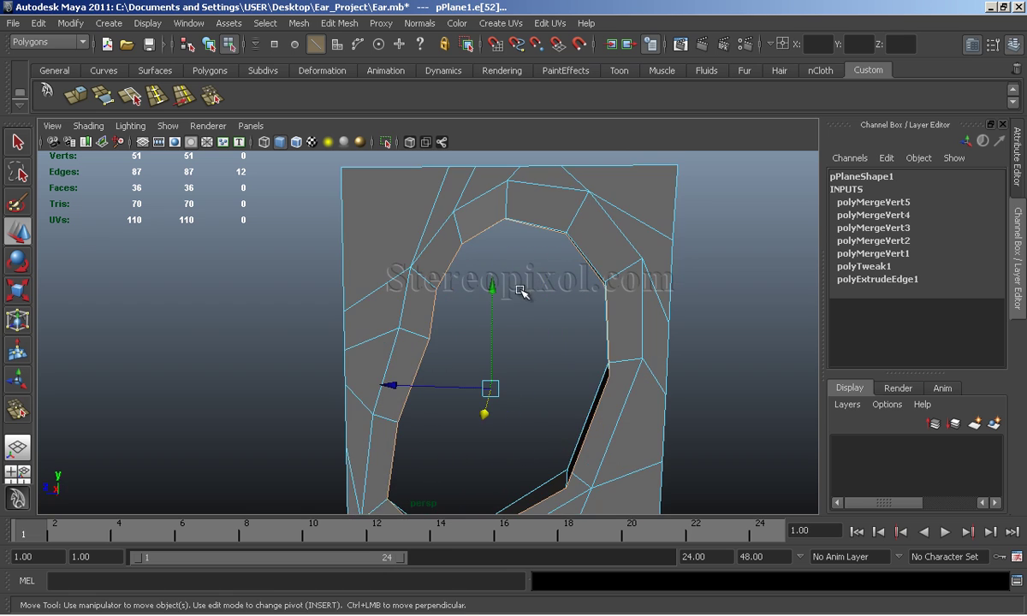
pyautogui.press('space')
pyautogui.press('space')
pyautogui.keyDown('alt'); pyautogui.moveTo(509, 373); pyautogui.dragTo(411, 246, button='right'); pyautogui.keyUp('alt')
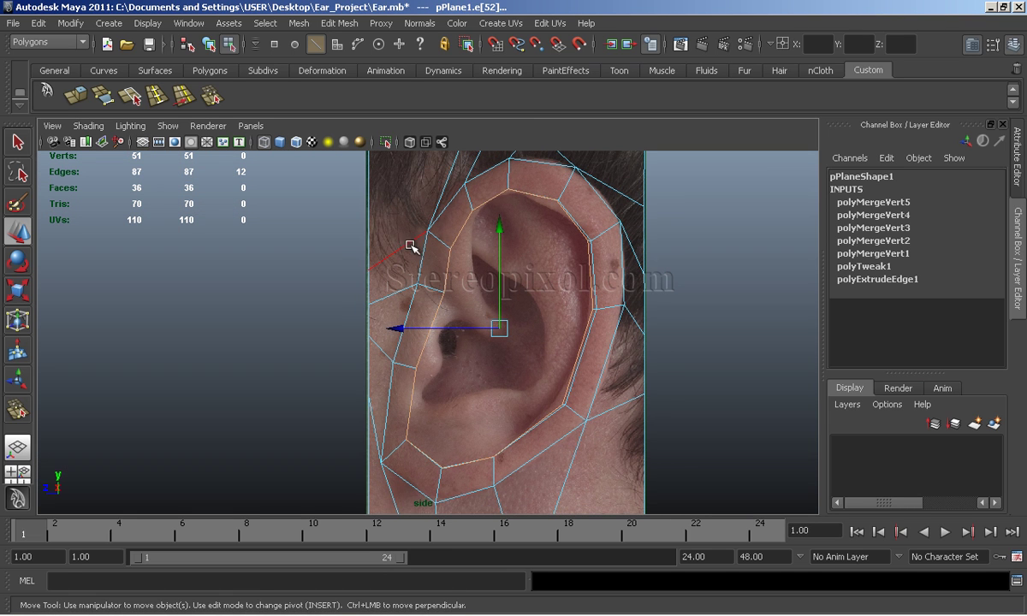
pyautogui.click(74, 93)
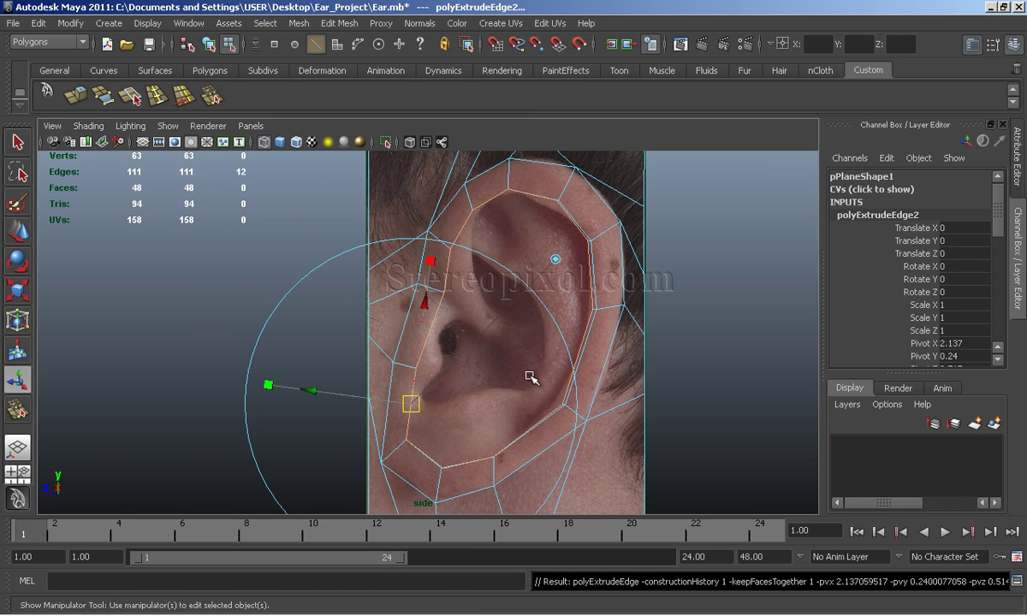
pyautogui.moveTo(501, 329); pyautogui.dragTo(541, 333)
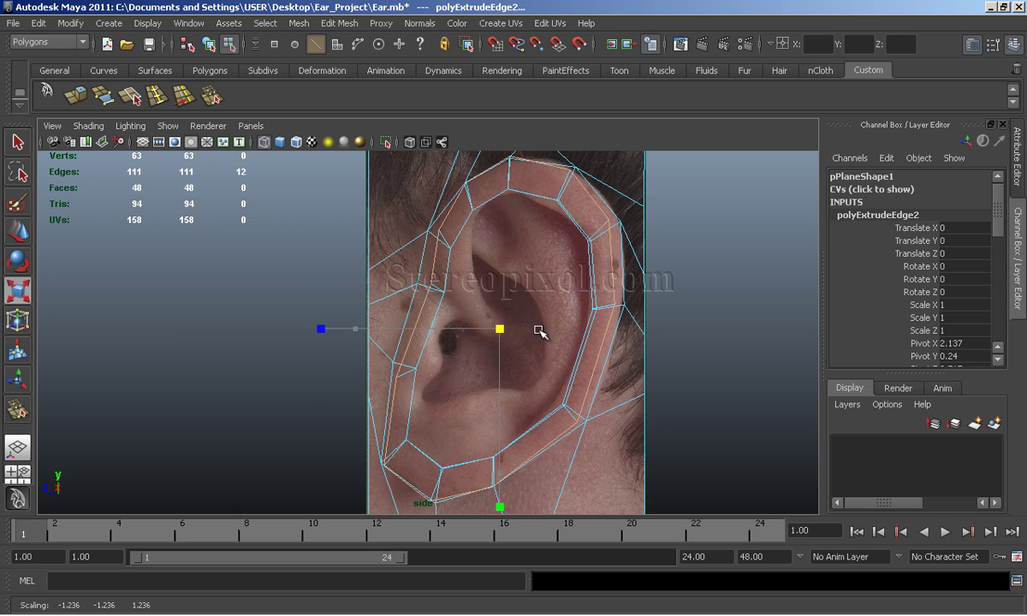
pyautogui.keyDown('alt'); pyautogui.moveTo(541, 333); pyautogui.dragTo(543, 374, button='right'); pyautogui.keyUp('alt')
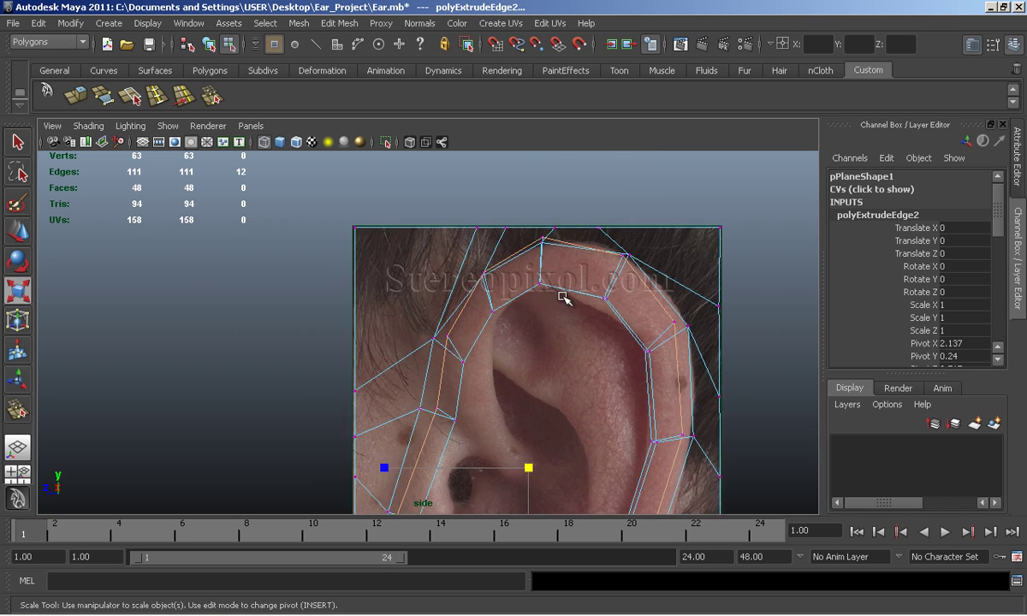
pyautogui.press('w')
# Push the new band outward from the plane in the perspective view
pyautogui.press('space')
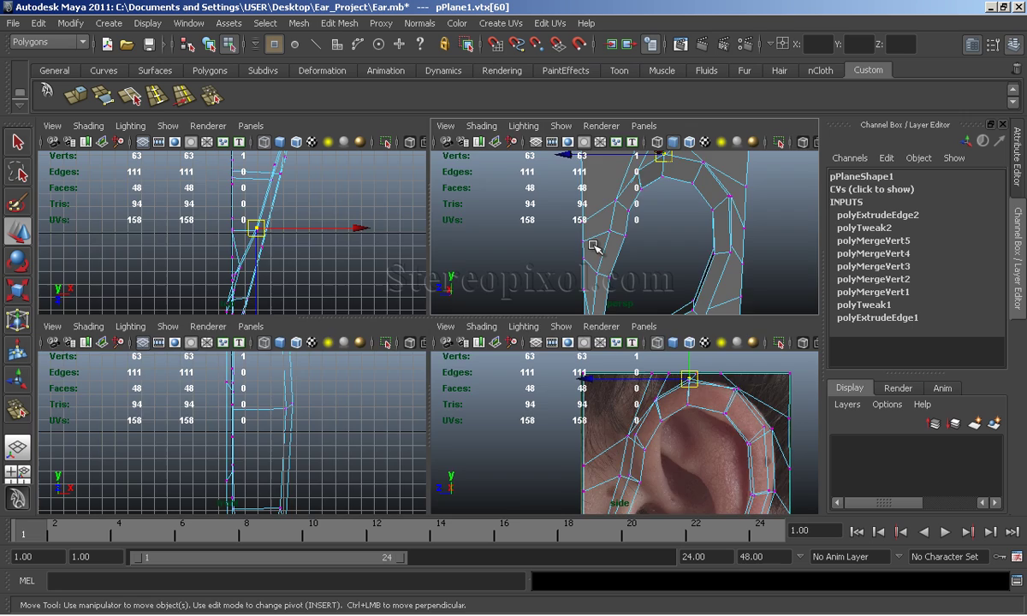
pyautogui.press('space')
pyautogui.moveTo(510, 297)
pyautogui.keyDown('alt'); pyautogui.mouseDown()
pyautogui.moveTo(667, 314)
pyautogui.moveTo(591, 267)
pyautogui.mouseUp(); pyautogui.keyUp('alt')
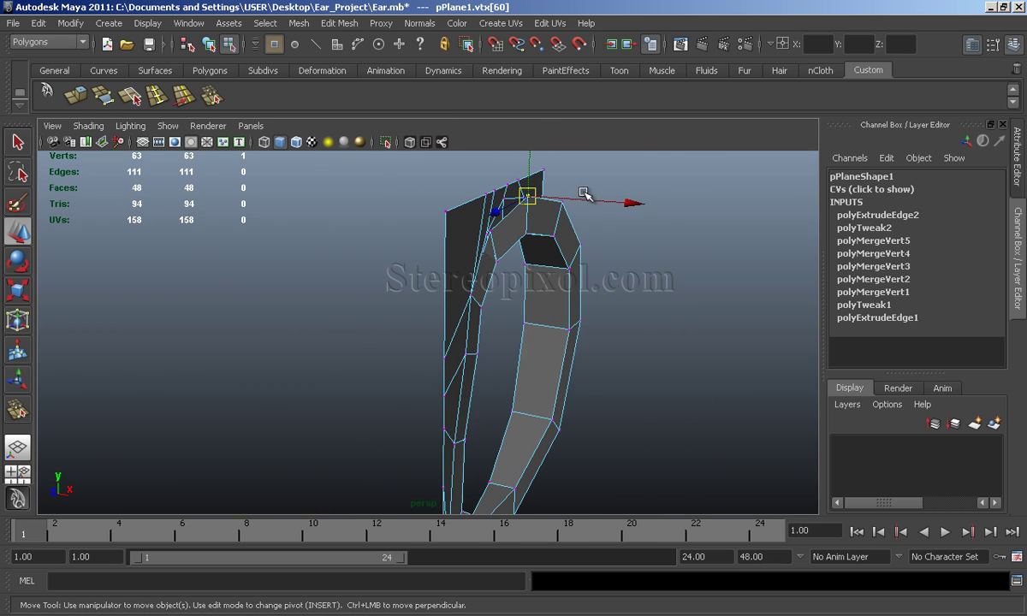
pyautogui.press('F10')
pyautogui.click(576, 235)
pyautogui.moveTo(625, 394); pyautogui.dragTo(635, 398)
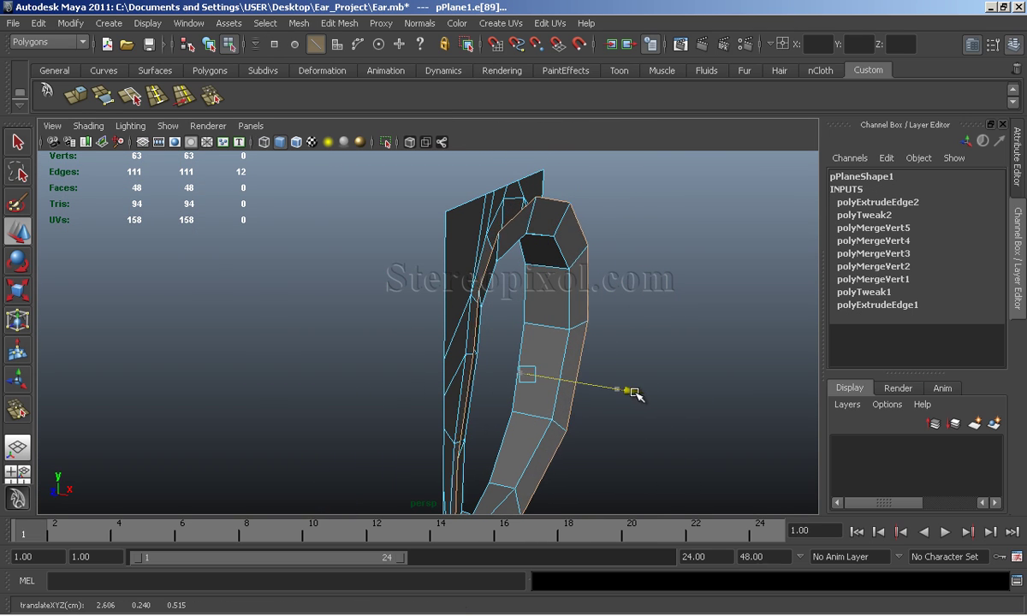
pyautogui.moveTo(635, 398)
pyautogui.keyDown('alt'); pyautogui.mouseDown(button='middle')
pyautogui.moveTo(491, 348)
pyautogui.moveTo(466, 252)
pyautogui.mouseUp(button='middle'); pyautogui.keyUp('alt')
pyautogui.moveTo(466, 252)
pyautogui.keyDown('alt'); pyautogui.mouseDown()
pyautogui.moveTo(452, 368)
pyautogui.moveTo(496, 412)
pyautogui.mouseUp(); pyautogui.keyUp('alt')
# Fit the new band's vertices along the helix, from its top down to the earlobe
pyautogui.press('space')
pyautogui.press('space')
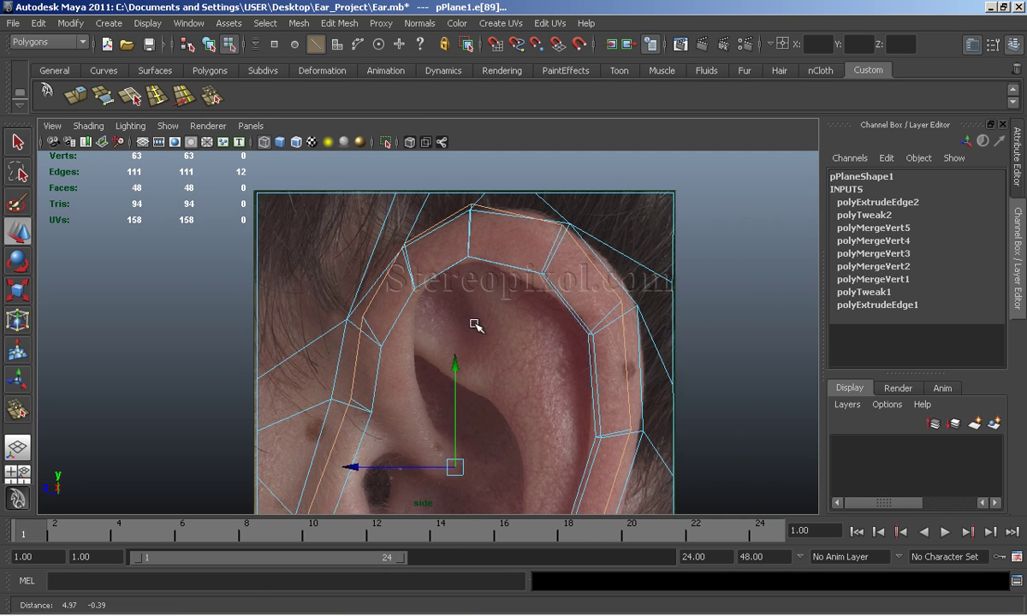
pyautogui.click(565, 225)
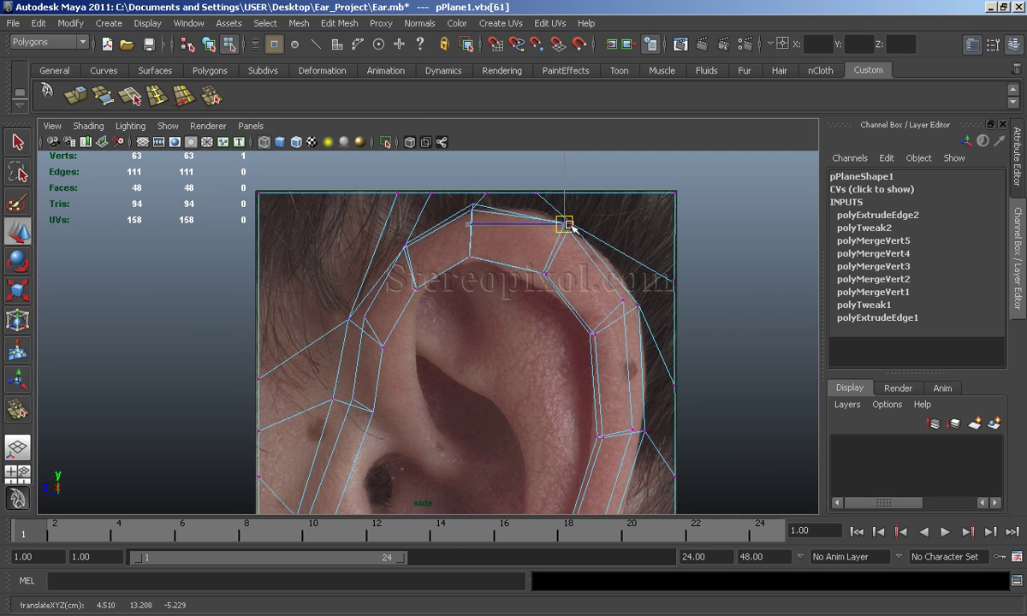
pyautogui.click(623, 301)
pyautogui.keyDown('alt'); pyautogui.moveTo(648, 437); pyautogui.dragTo(643, 330, button='middle'); pyautogui.keyUp('alt')
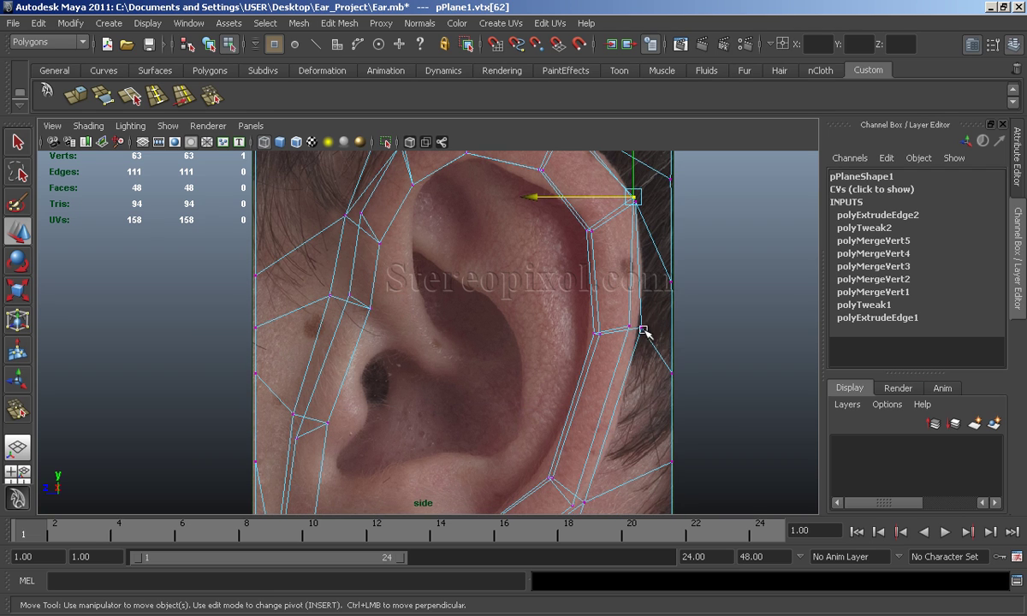
pyautogui.keyDown('alt'); pyautogui.moveTo(590, 513); pyautogui.dragTo(581, 394, button='middle'); pyautogui.keyUp('alt')
pyautogui.click(586, 388)
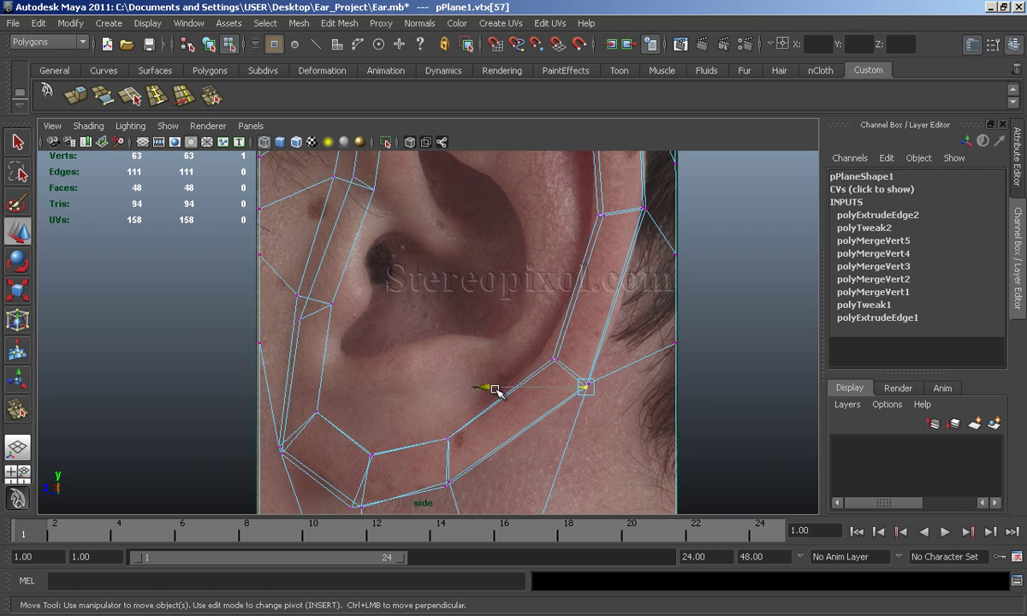
pyautogui.keyDown('alt'); pyautogui.moveTo(448, 502); pyautogui.dragTo(528, 425, button='middle'); pyautogui.keyUp('alt')
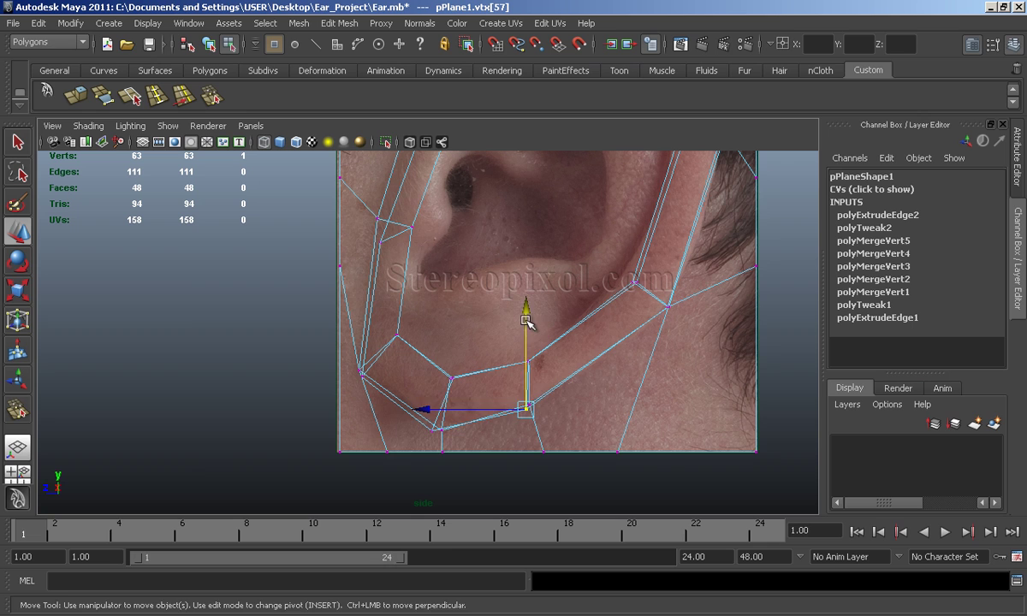
pyautogui.moveTo(528, 323); pyautogui.dragTo(528, 275)
pyautogui.click(437, 428)
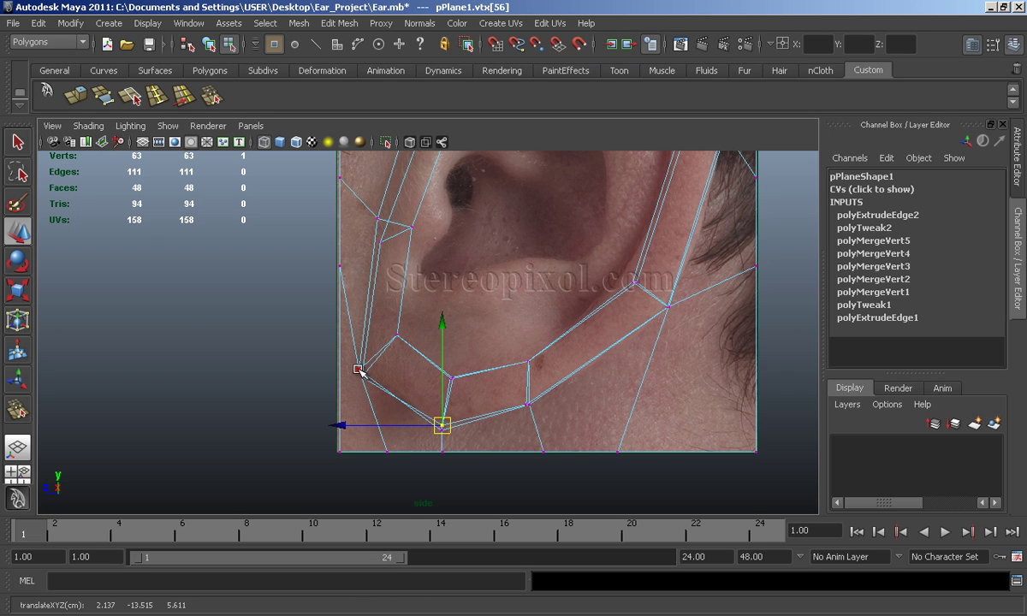
pyautogui.keyDown('alt'); pyautogui.moveTo(421, 306); pyautogui.dragTo(538, 312, button='middle'); pyautogui.keyUp('alt')
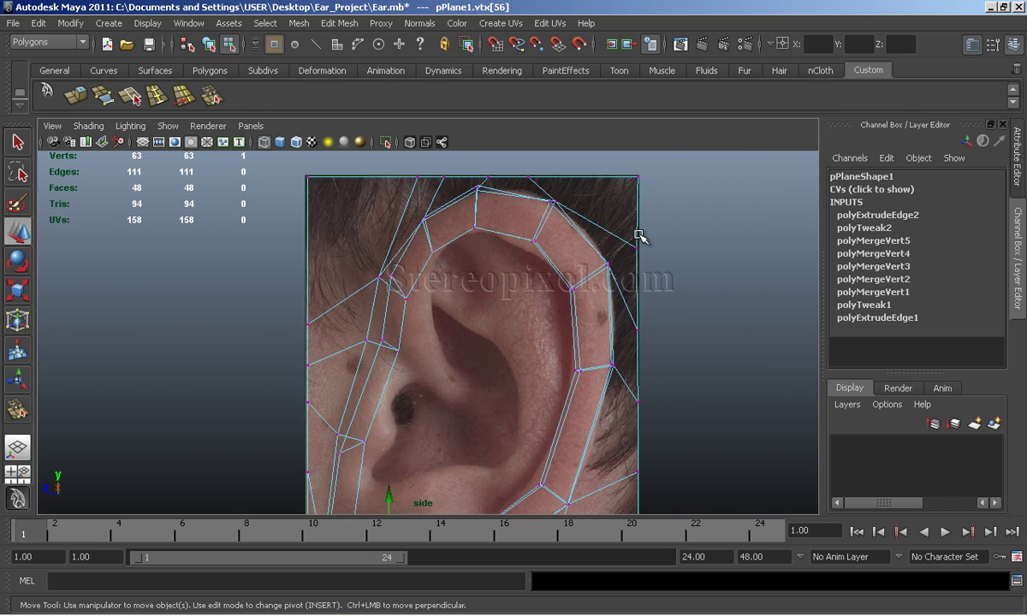
# Switch to object mode and save the scene as Ear.mb
pyautogui.press('space')
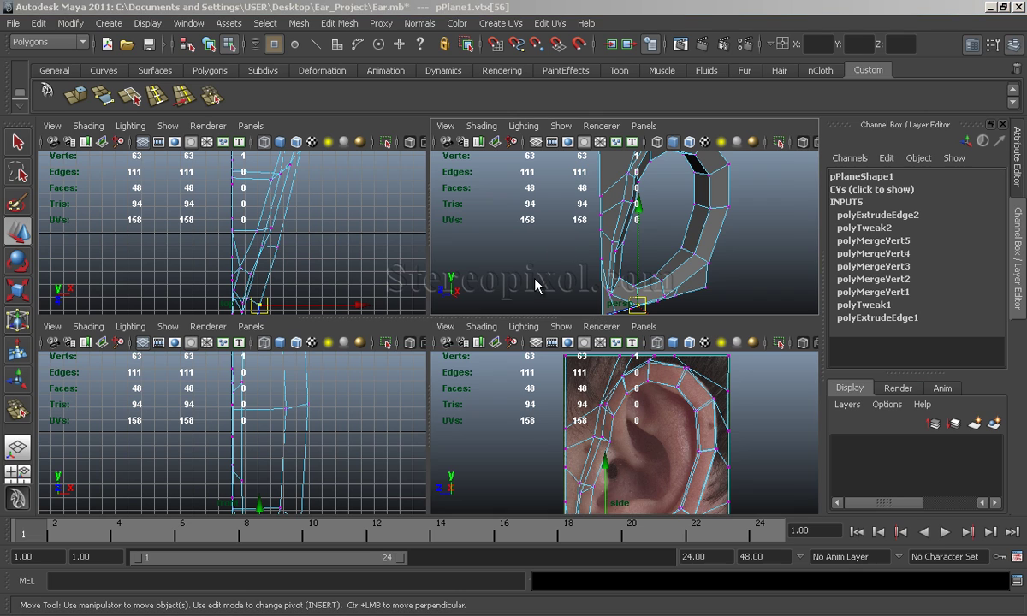
pyautogui.rightClick(500, 261)
pyautogui.press('F8')
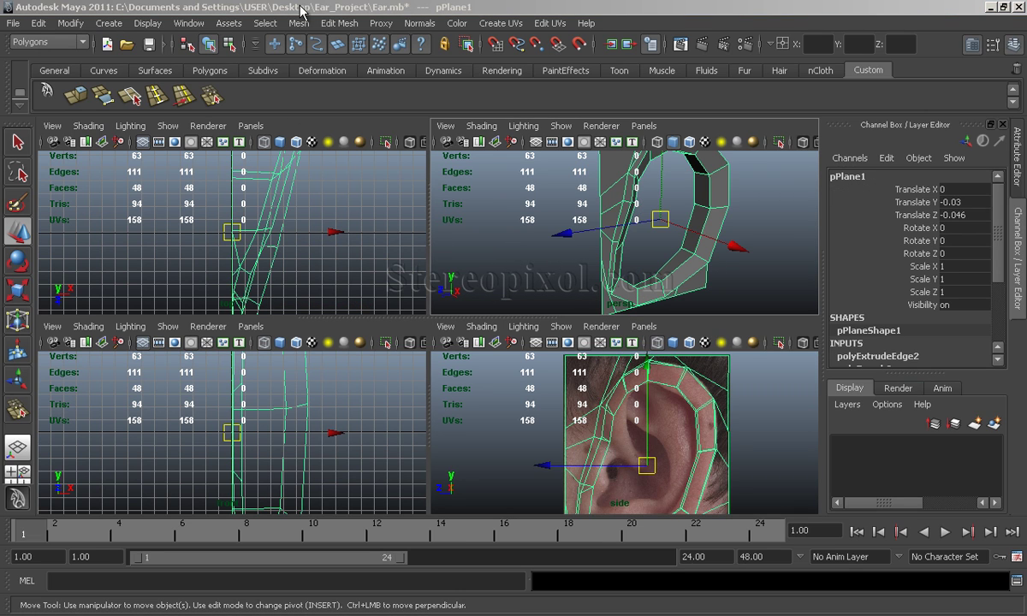
pyautogui.hotkey('ctrl', 's')
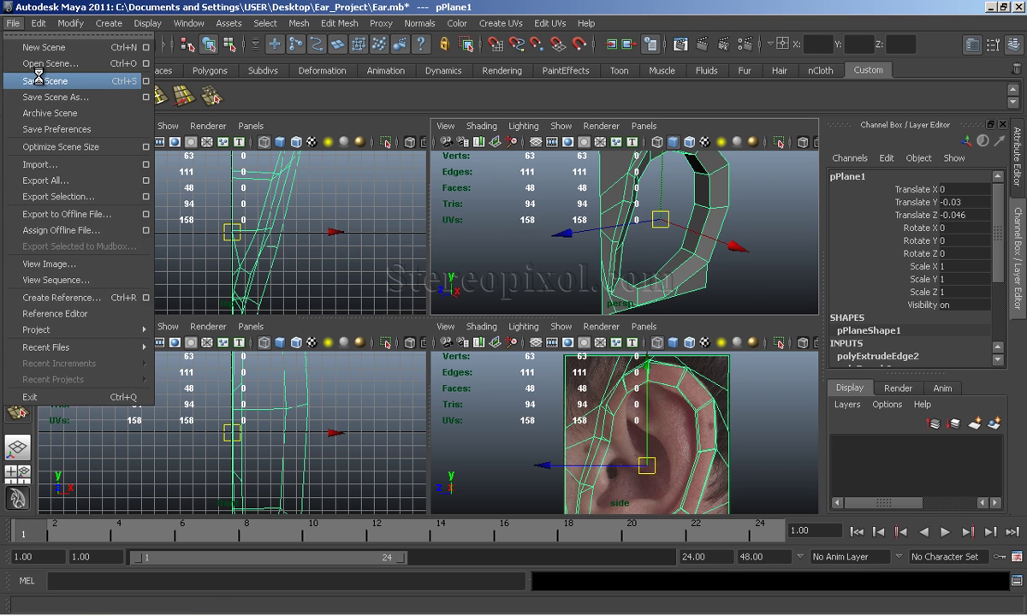
pyautogui.press('q')
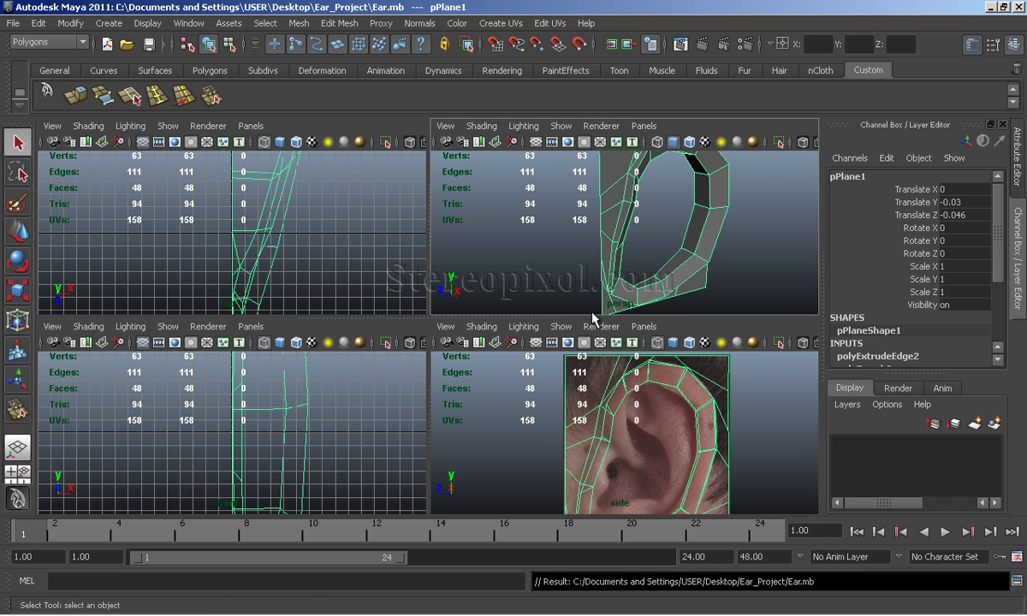
# Zoom the side view in on the lower ear and select a lower-left vertex
pyautogui.press('space')
pyautogui.keyDown('alt'); pyautogui.moveTo(546, 410); pyautogui.dragTo(643, 305, button='right'); pyautogui.keyUp('alt')
pyautogui.keyDown('alt'); pyautogui.moveTo(489, 352); pyautogui.dragTo(477, 386, button='middle'); pyautogui.keyUp('alt')
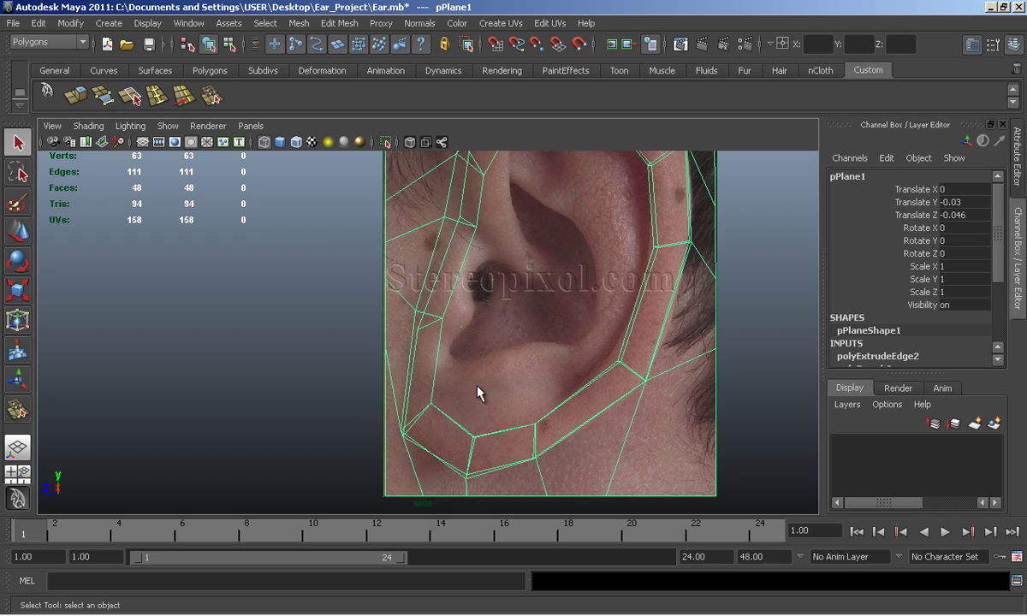
pyautogui.press('F9')
pyautogui.click(402, 431)
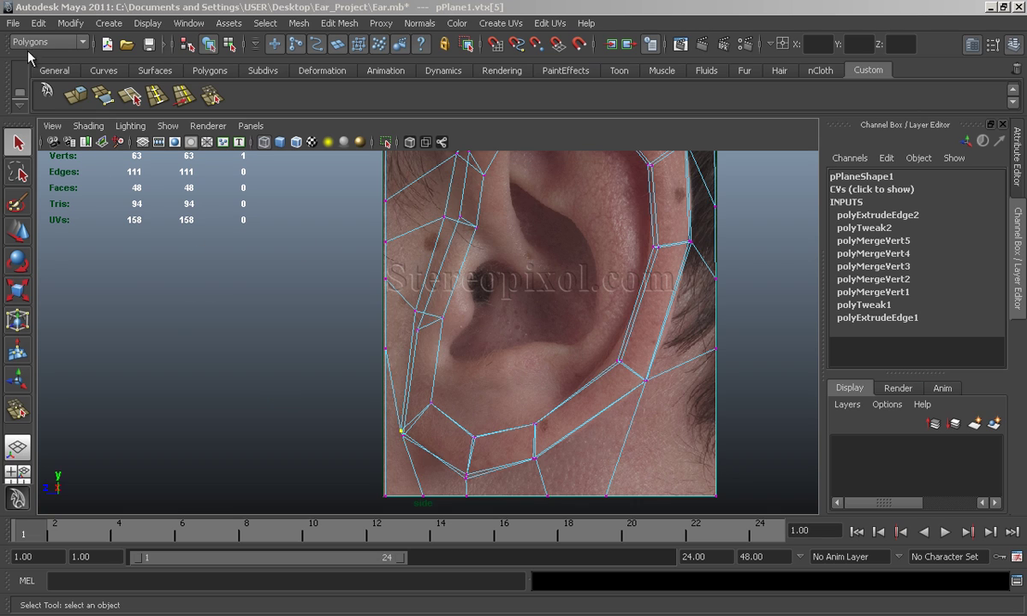
# Use the shelf Merge Vertex Tool to merge four stray vertices into their neighbours
pyautogui.press('F8')
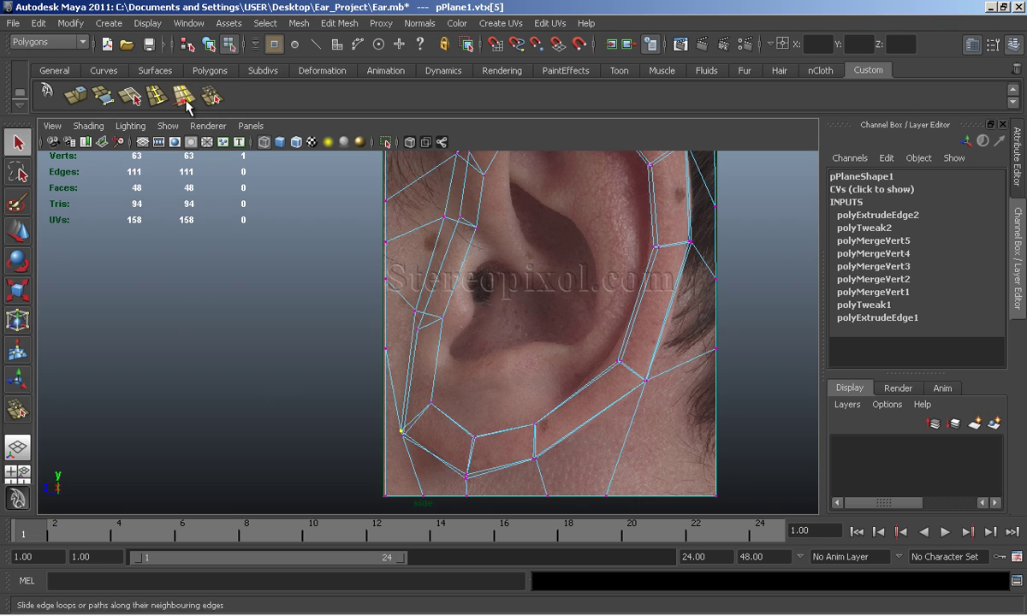
pyautogui.click(185, 97)
pyautogui.moveTo(399, 429); pyautogui.dragTo(430, 403)
pyautogui.hotkey('ctrl', 'z')
pyautogui.press('space')
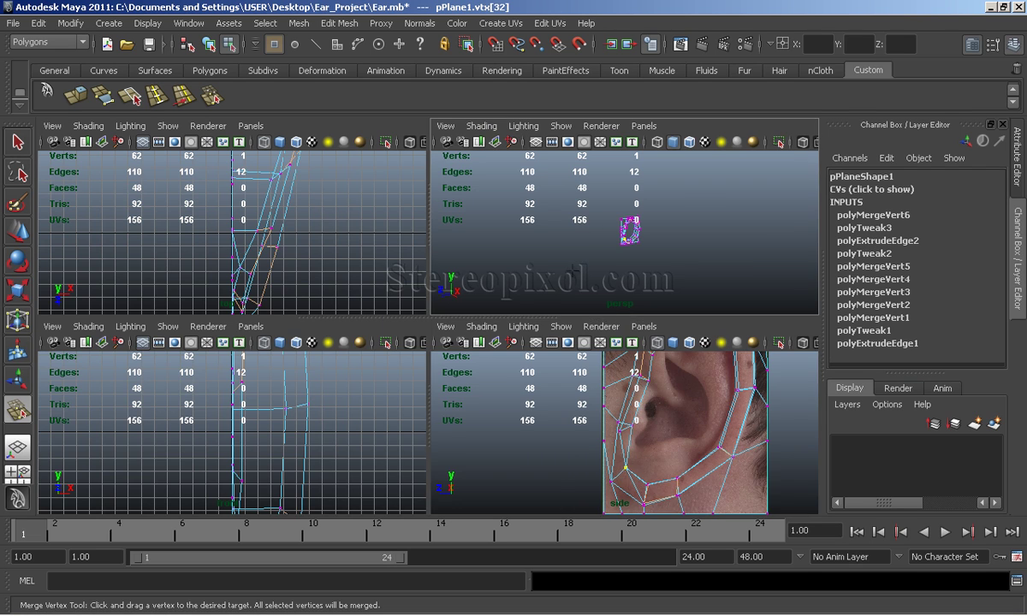
pyautogui.press('space')
pyautogui.moveTo(431, 360); pyautogui.dragTo(430, 361)
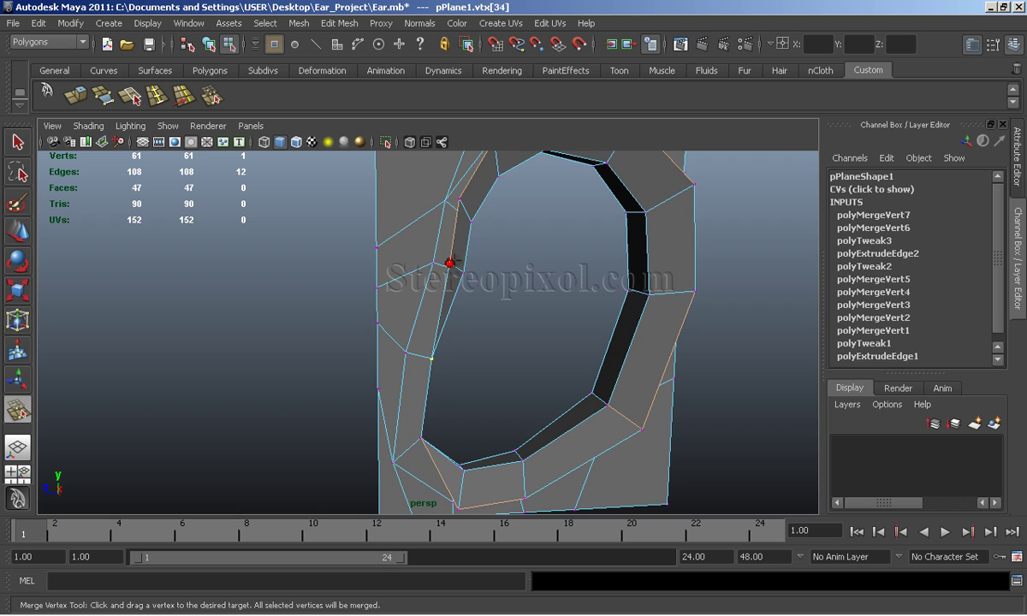
pyautogui.moveTo(450, 263); pyautogui.dragTo(429, 349)
pyautogui.keyDown('alt'); pyautogui.moveTo(429, 348); pyautogui.dragTo(445, 479, button='middle'); pyautogui.keyUp('alt')
pyautogui.moveTo(379, 284); pyautogui.dragTo(394, 312)
# Clear the selection and orbit to view the ear mesh face-on
pyautogui.scroll(-3, 463, 294)
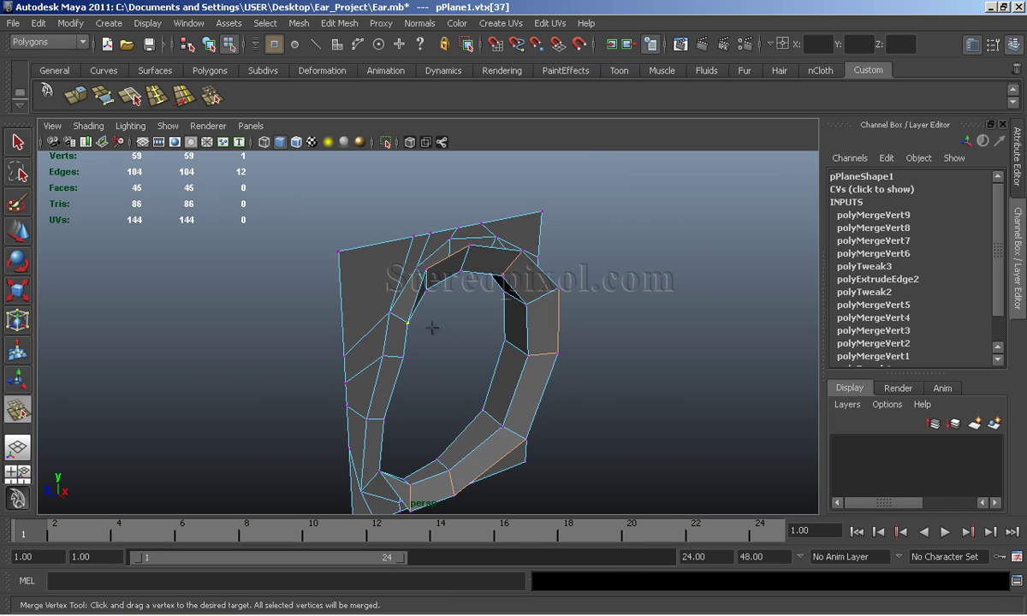
pyautogui.press('w')
pyautogui.press('F10')
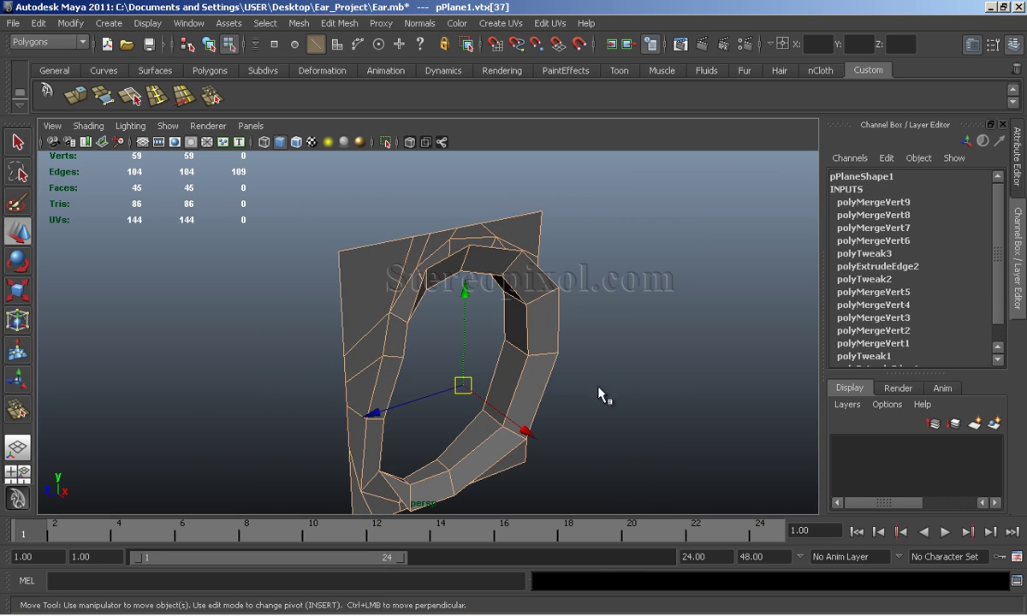
pyautogui.click(601, 393)
pyautogui.moveTo(601, 393)
pyautogui.keyDown('alt'); pyautogui.mouseDown()
pyautogui.moveTo(443, 319)
pyautogui.moveTo(505, 339)
pyautogui.moveTo(486, 378)
pyautogui.moveTo(332, 362)
pyautogui.moveTo(505, 392)
pyautogui.moveTo(470, 362)
pyautogui.moveTo(378, 344)
pyautogui.moveTo(462, 321)
pyautogui.mouseUp(); pyautogui.keyUp('alt')
# Preview the ear mesh smoothed and save the scene
pyautogui.press('3')
pyautogui.click(14, 23)
pyautogui.click(44, 80)
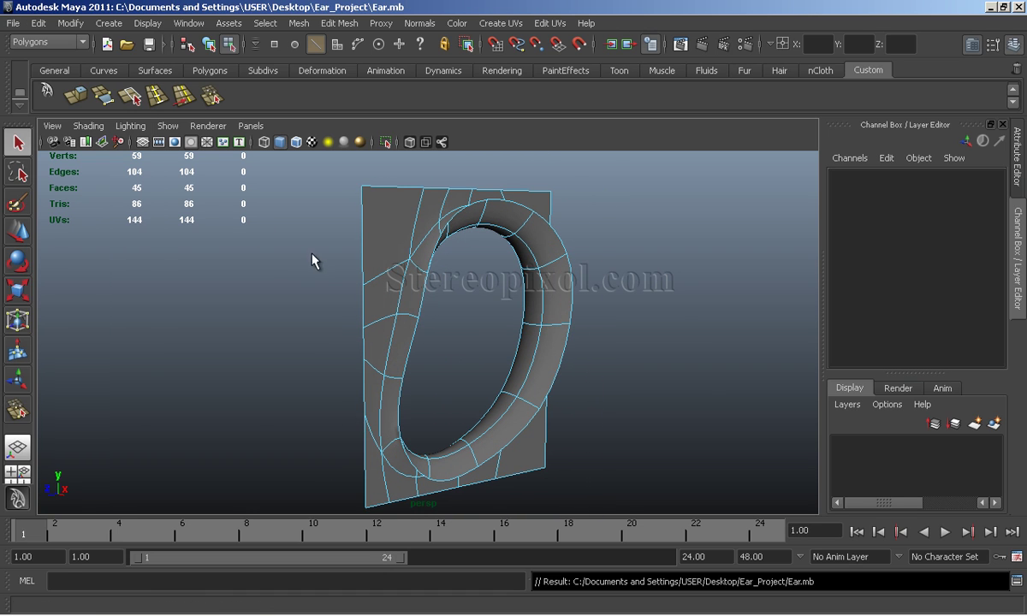
# Delete the ear mesh's construction history with Delete by Type > History
pyautogui.press('F8')
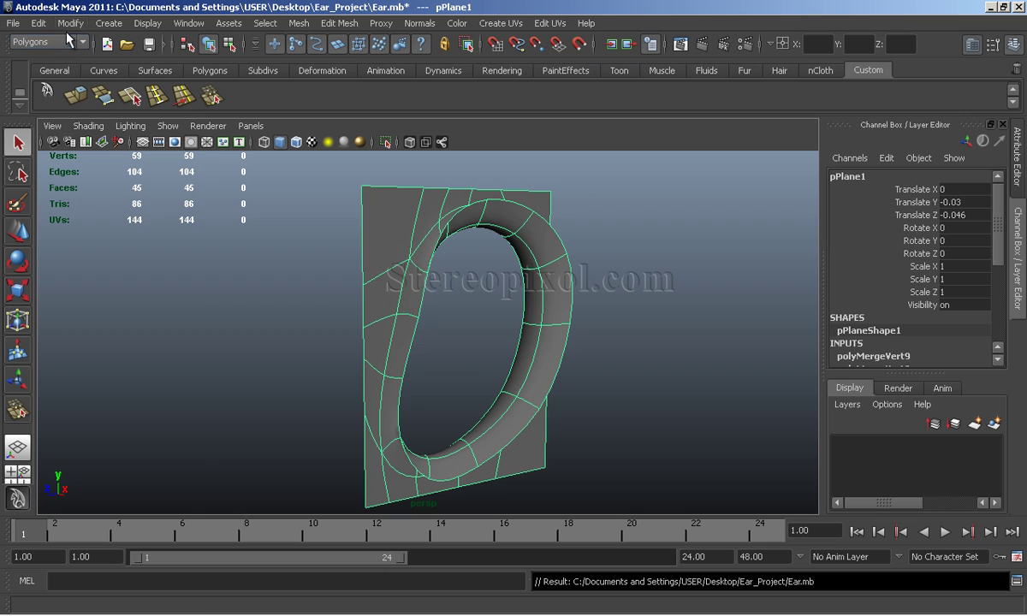
pyautogui.click(39, 23)
pyautogui.click(235, 210)
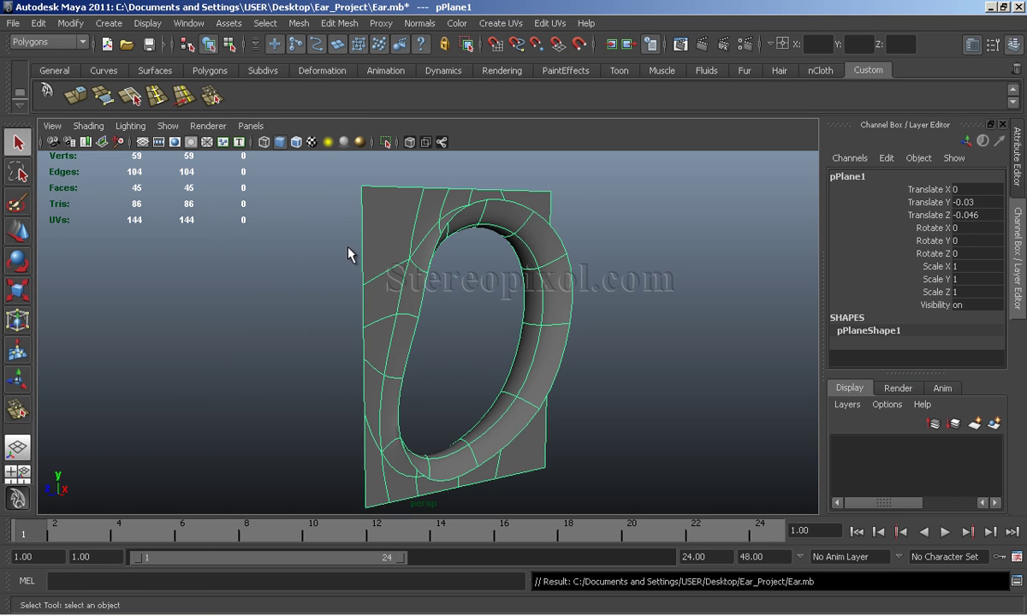
# Return to the side view with the ear photo, with smoothed preview and vertex editing on
pyautogui.press('1')
pyautogui.moveTo(632, 343)
pyautogui.keyDown('alt'); pyautogui.mouseDown()
pyautogui.moveTo(624, 355)
pyautogui.moveTo(510, 335)
pyautogui.mouseUp(); pyautogui.keyUp('alt')
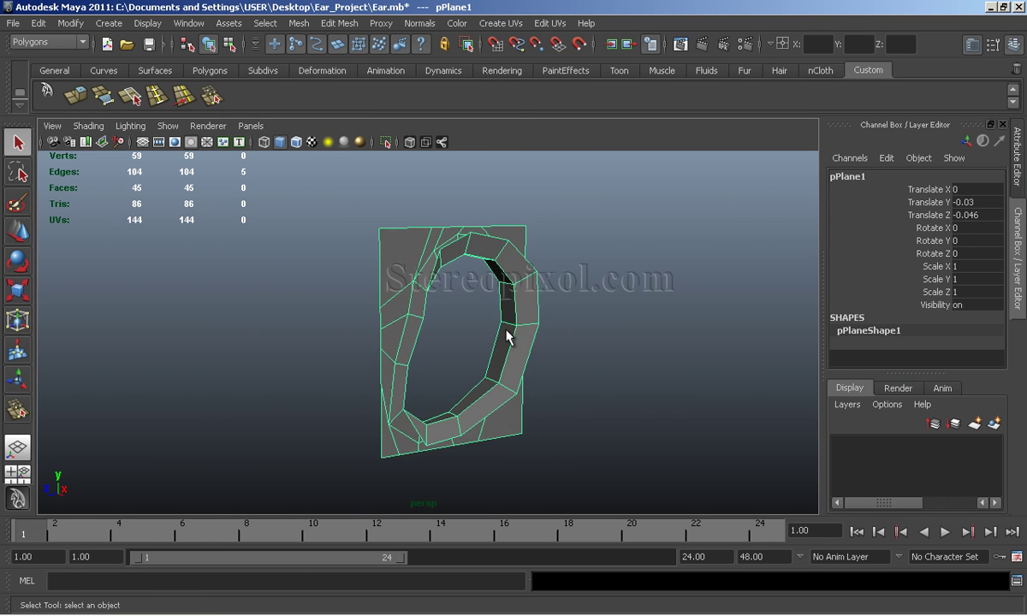
pyautogui.press('space')
pyautogui.press('space')
pyautogui.scroll(-1, 481, 338)
pyautogui.scroll(-2, 439, 295)
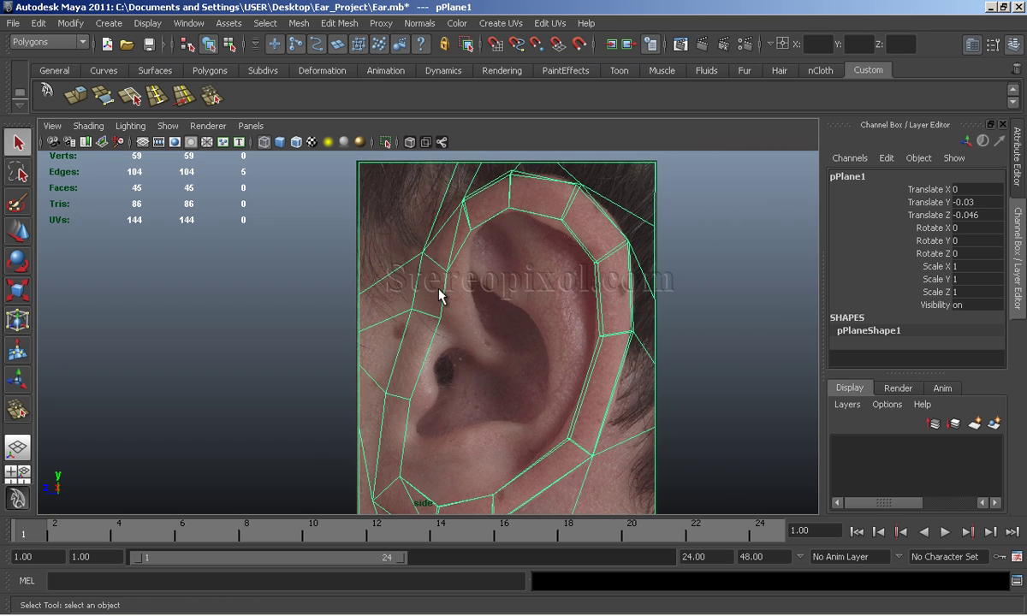
pyautogui.press('3')
pyautogui.press('F8')
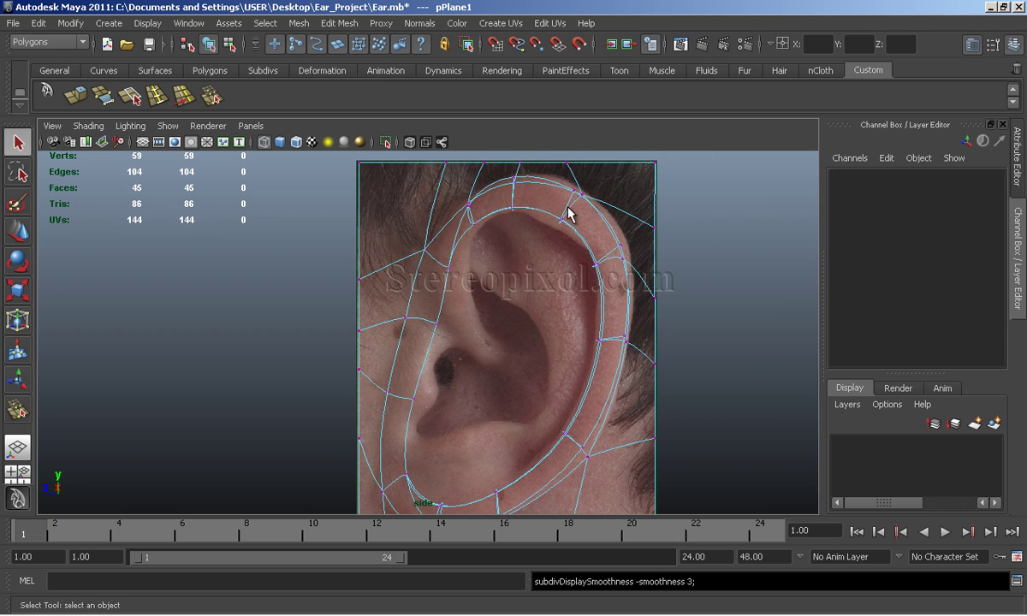
# Select and inspect vertices along the helix rim, then clear the selection
pyautogui.click(585, 197)
pyautogui.press('w')
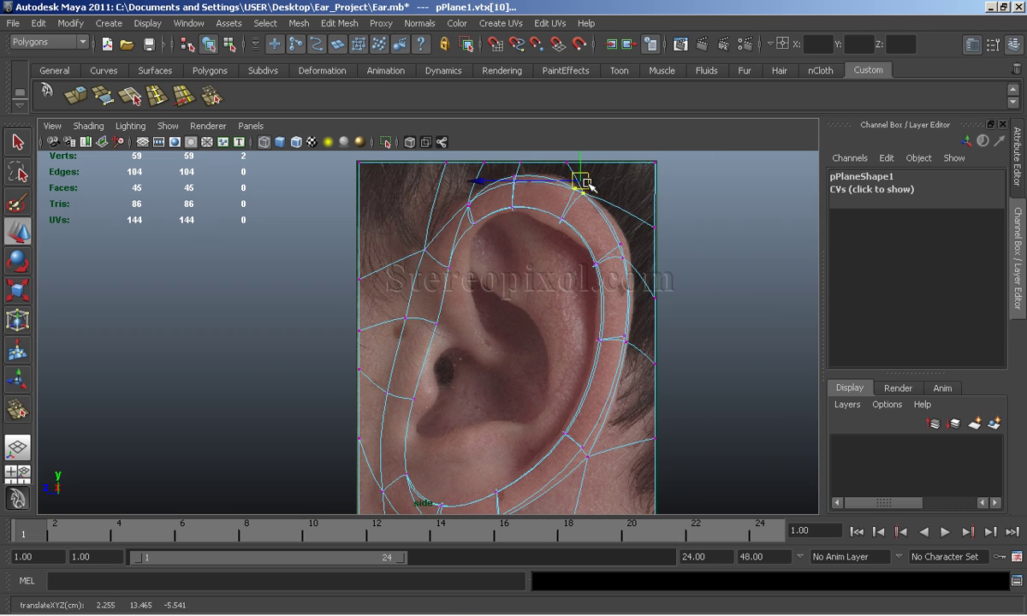
pyautogui.click(628, 339)
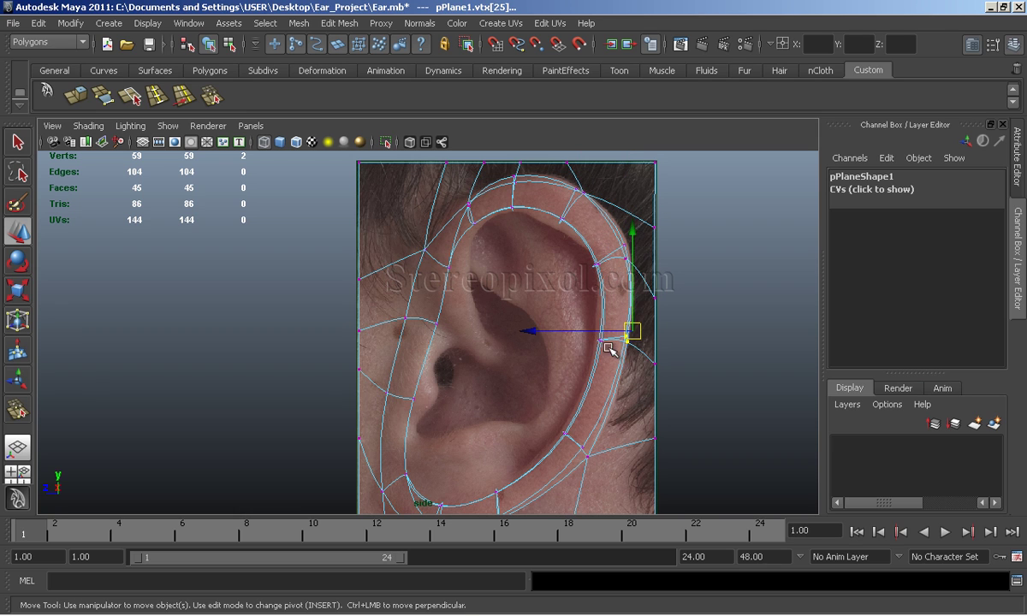
pyautogui.click(585, 450)
pyautogui.moveTo(523, 456)
pyautogui.keyDown('alt'); pyautogui.mouseDown(button='middle')
pyautogui.moveTo(596, 293)
pyautogui.moveTo(442, 389)
pyautogui.mouseUp(button='middle'); pyautogui.keyUp('alt')
pyautogui.click(453, 343)
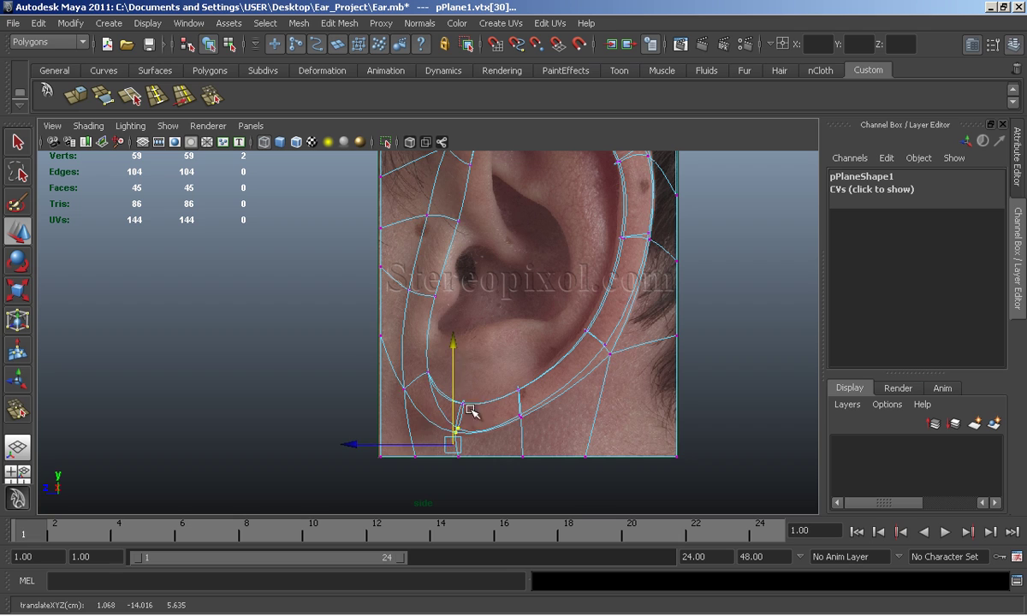
pyautogui.click(420, 365)
pyautogui.moveTo(421, 365)
pyautogui.keyDown('alt'); pyautogui.mouseDown(button='middle')
pyautogui.moveTo(426, 409)
pyautogui.moveTo(407, 511)
pyautogui.mouseUp(button='middle'); pyautogui.keyUp('alt')
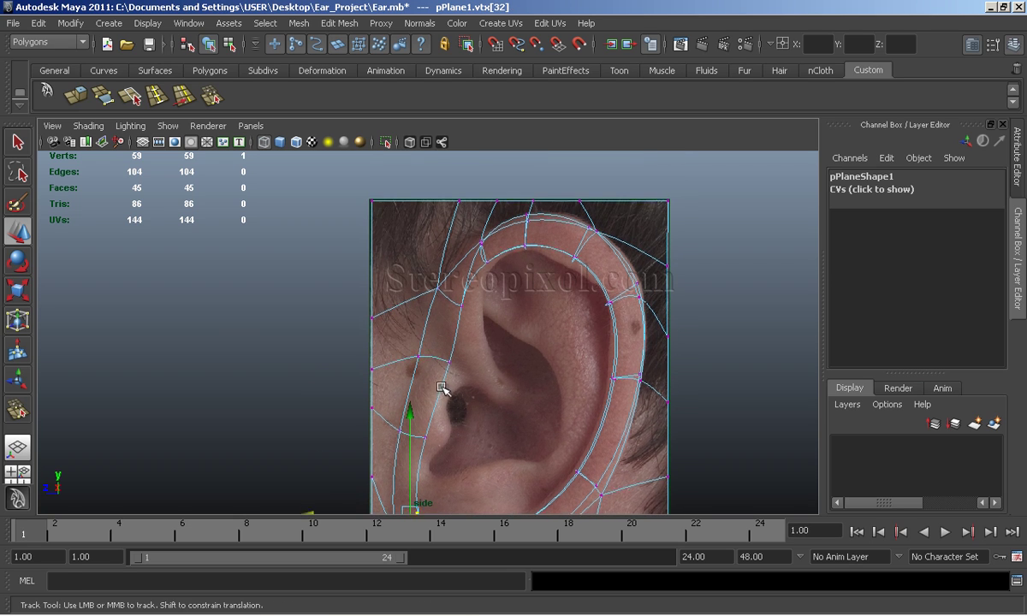
pyautogui.moveTo(475, 232); pyautogui.dragTo(488, 248)
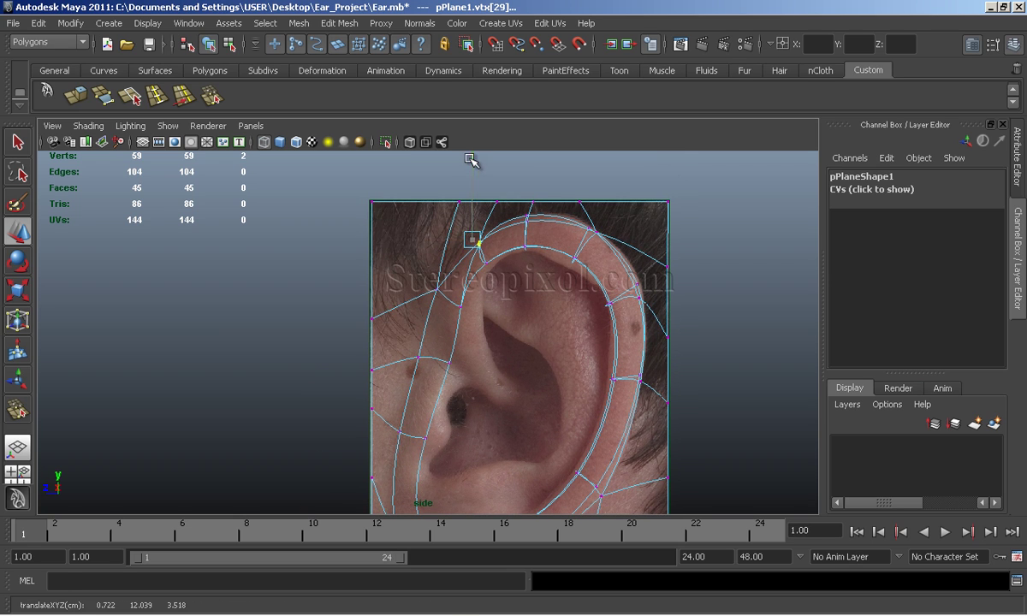
pyautogui.click(623, 244)
pyautogui.scroll(-3, 599, 291)
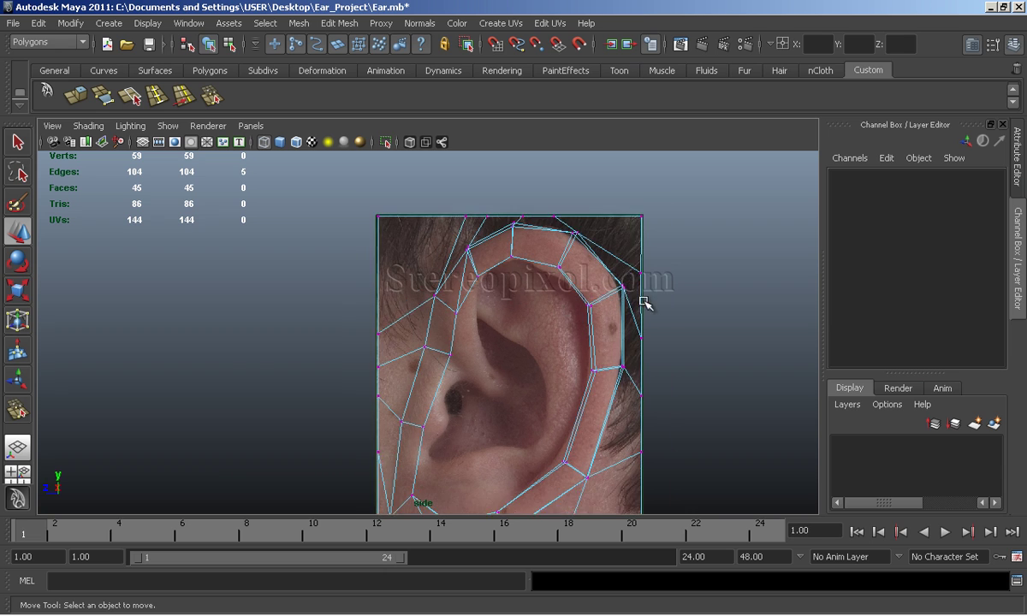
# Extrude the ear's inner loop edges and pull the new edges outward
pyautogui.press('1')
pyautogui.press('space')
pyautogui.press('space')
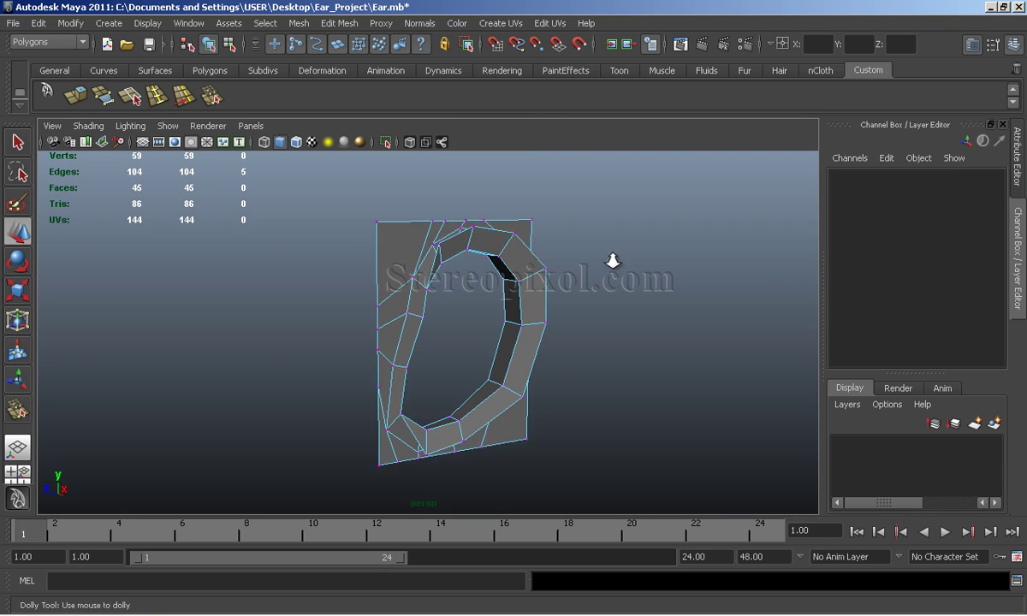
pyautogui.keyDown('alt'); pyautogui.moveTo(583, 232); pyautogui.dragTo(579, 258); pyautogui.keyUp('alt')
pyautogui.click(551, 227)
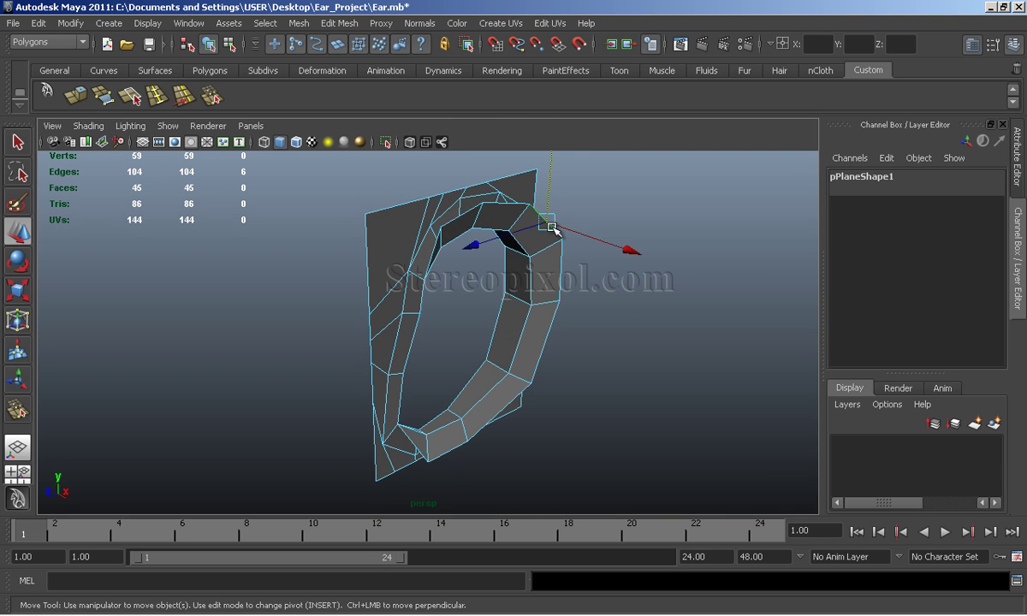
pyautogui.keyDown('alt'); pyautogui.moveTo(434, 264); pyautogui.dragTo(443, 320, button='right'); pyautogui.keyUp('alt')
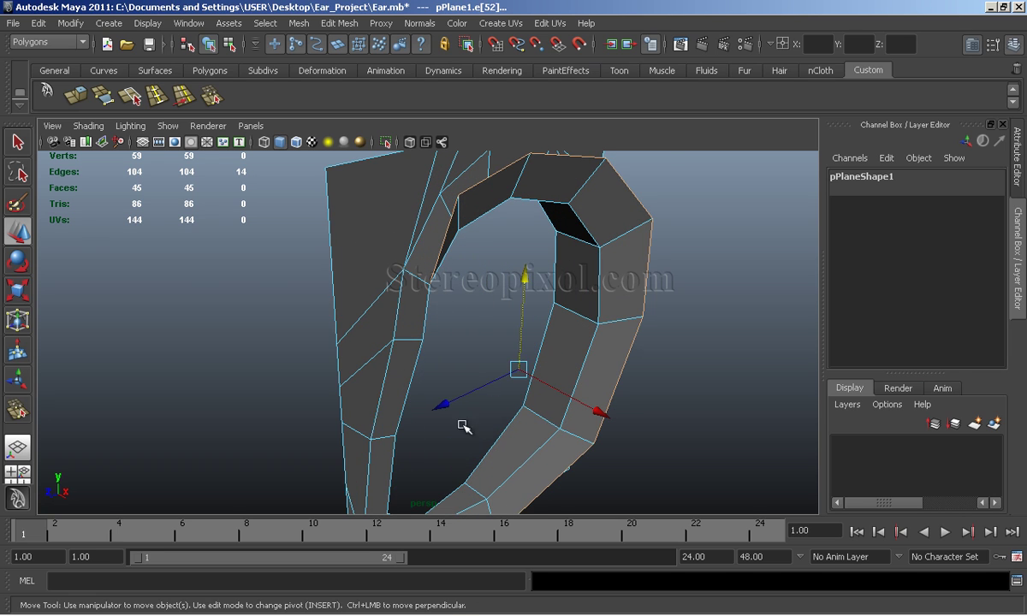
pyautogui.moveTo(463, 426)
pyautogui.keyDown('alt'); pyautogui.mouseDown()
pyautogui.moveTo(414, 344)
pyautogui.moveTo(423, 313)
pyautogui.mouseUp(); pyautogui.keyUp('alt')
pyautogui.keyDown('alt'); pyautogui.moveTo(411, 411); pyautogui.dragTo(419, 400); pyautogui.keyUp('alt')
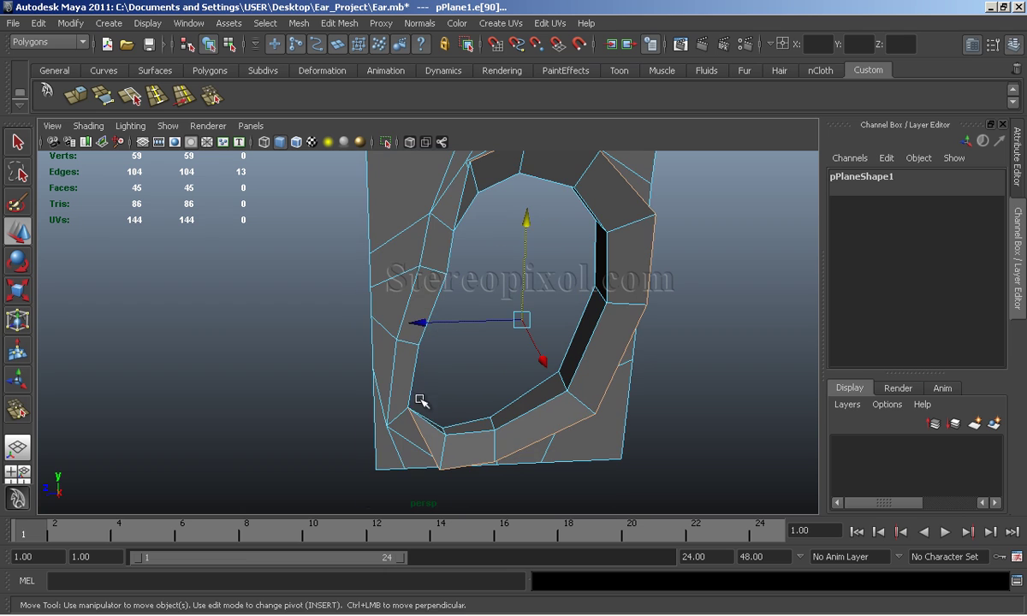
pyautogui.click(75, 94)
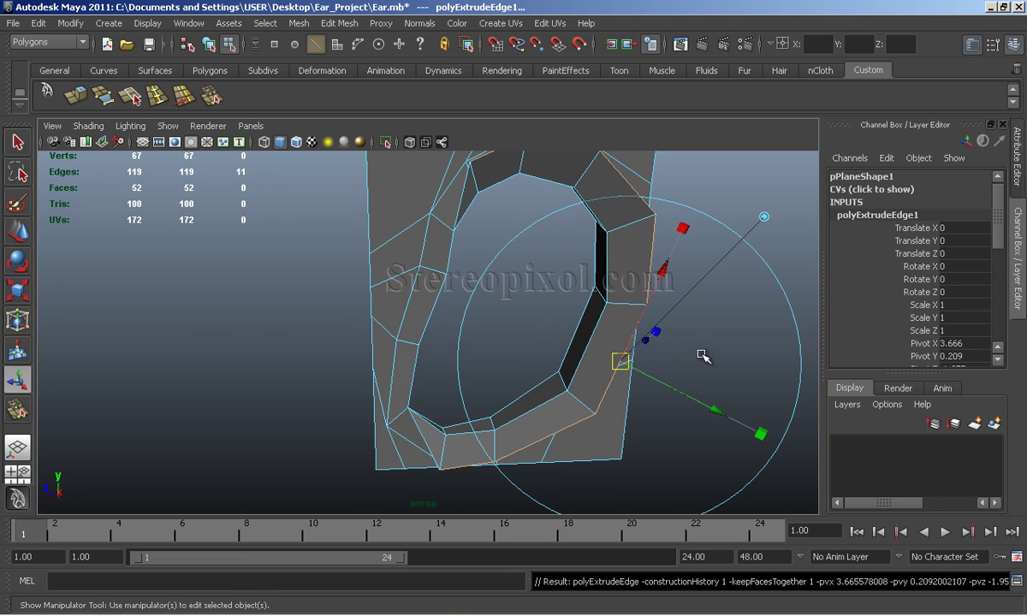
pyautogui.moveTo(704, 355)
pyautogui.keyDown('alt'); pyautogui.mouseDown()
pyautogui.moveTo(601, 363)
pyautogui.moveTo(605, 372)
pyautogui.mouseUp(); pyautogui.keyUp('alt')
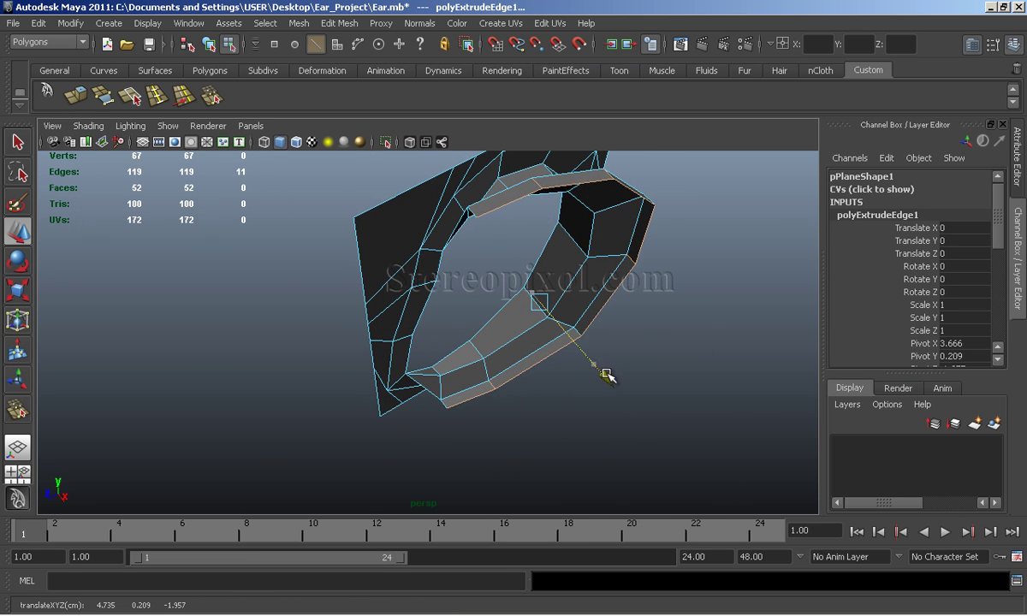
# Select four inner rim edges and push them back in depth
pyautogui.keyDown('alt'); pyautogui.moveTo(627, 313); pyautogui.dragTo(340, 270); pyautogui.keyUp('alt')
pyautogui.click(590, 302)
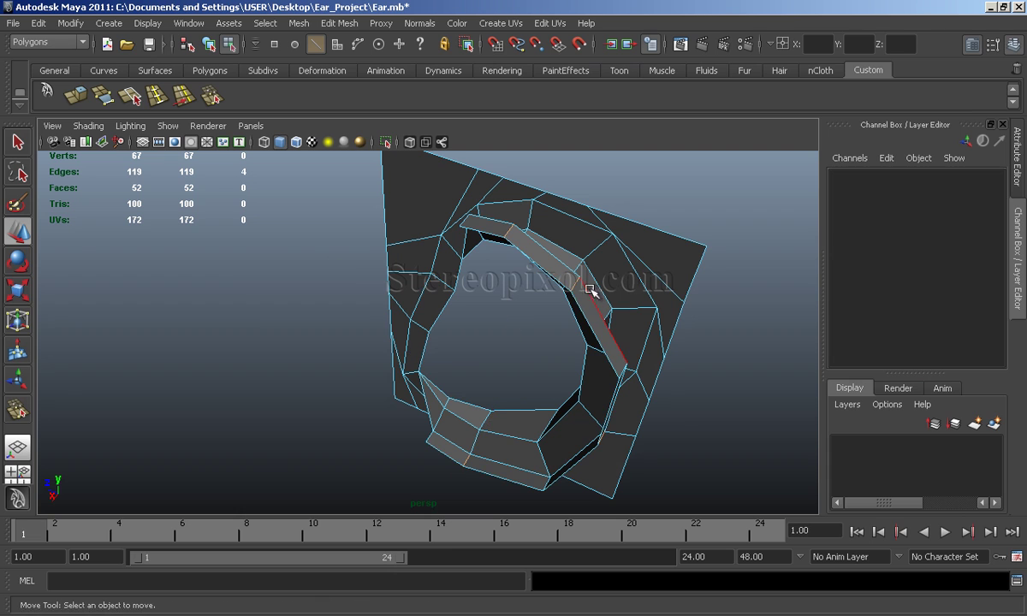
pyautogui.moveTo(590, 291)
pyautogui.keyDown('alt'); pyautogui.mouseDown()
pyautogui.moveTo(502, 319)
pyautogui.moveTo(524, 333)
pyautogui.moveTo(505, 295)
pyautogui.moveTo(470, 309)
pyautogui.moveTo(489, 324)
pyautogui.mouseUp(); pyautogui.keyUp('alt')
pyautogui.click(501, 288)
pyautogui.keyDown('shift'); pyautogui.click(552, 310); pyautogui.keyUp('shift')
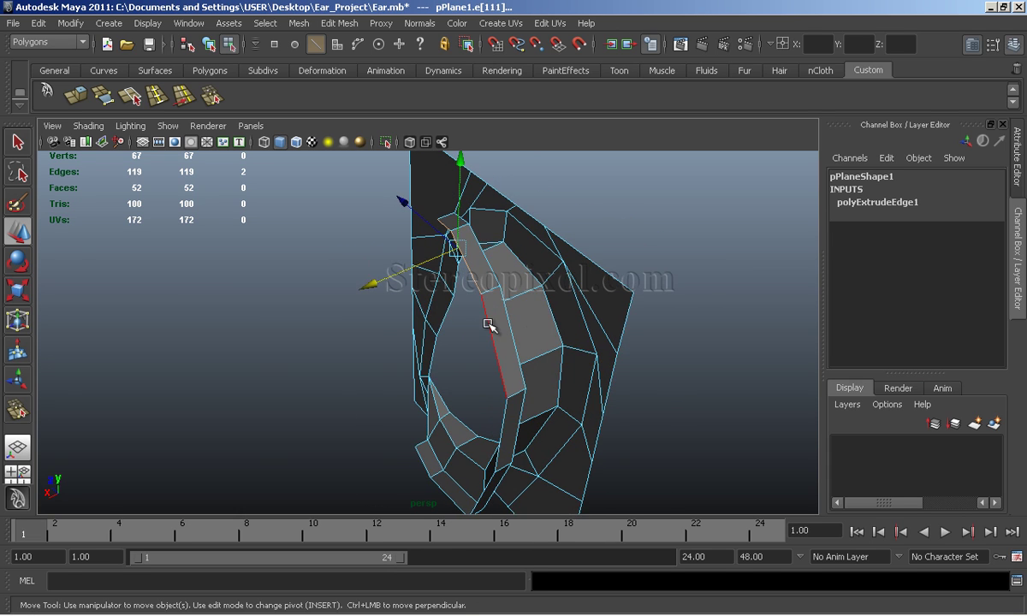
pyautogui.moveTo(552, 419)
pyautogui.keyDown('alt'); pyautogui.mouseDown()
pyautogui.moveTo(546, 355)
pyautogui.moveTo(454, 358)
pyautogui.mouseUp(); pyautogui.keyUp('alt')
pyautogui.moveTo(486, 404)
pyautogui.keyDown('alt'); pyautogui.mouseDown()
pyautogui.moveTo(548, 344)
pyautogui.moveTo(482, 379)
pyautogui.mouseUp(); pyautogui.keyUp('alt')
pyautogui.keyDown('shift'); pyautogui.click(482, 379); pyautogui.keyUp('shift')
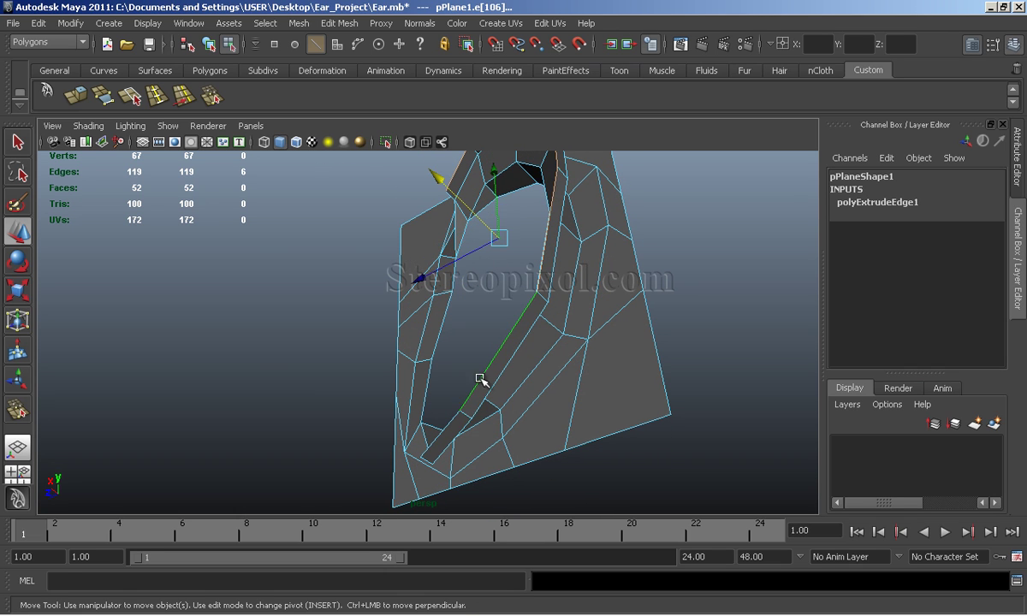
pyautogui.keyDown('shift'); pyautogui.click(451, 424); pyautogui.keyUp('shift')
pyautogui.keyDown('alt'); pyautogui.moveTo(451, 424); pyautogui.dragTo(408, 369); pyautogui.keyUp('alt')
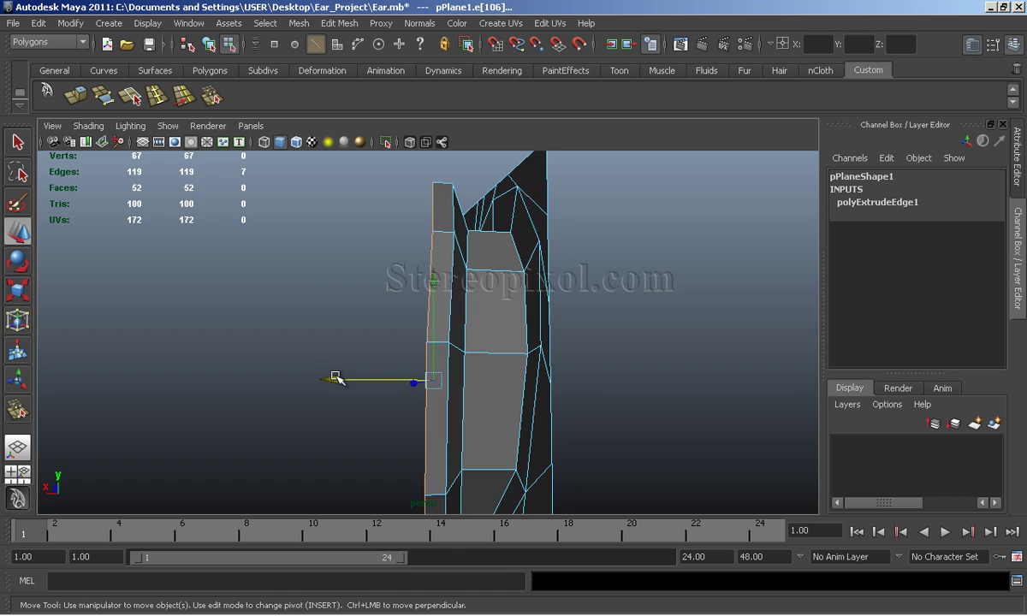
pyautogui.moveTo(337, 378); pyautogui.dragTo(332, 377)
# Clear the selection and save the scene to Ear.mb
pyautogui.click(623, 348)
pyautogui.moveTo(623, 349)
pyautogui.keyDown('alt'); pyautogui.mouseDown()
pyautogui.moveTo(490, 268)
pyautogui.moveTo(510, 338)
pyautogui.moveTo(476, 296)
pyautogui.moveTo(768, 344)
pyautogui.moveTo(560, 283)
pyautogui.moveTo(518, 305)
pyautogui.moveTo(571, 279)
pyautogui.mouseUp(); pyautogui.keyUp('alt')
pyautogui.scroll(3, 448, 305)
pyautogui.press('q')
pyautogui.hotkey('ctrl', 's')
# Align the top rim edge with the ear reference in the side view
pyautogui.click(605, 392)
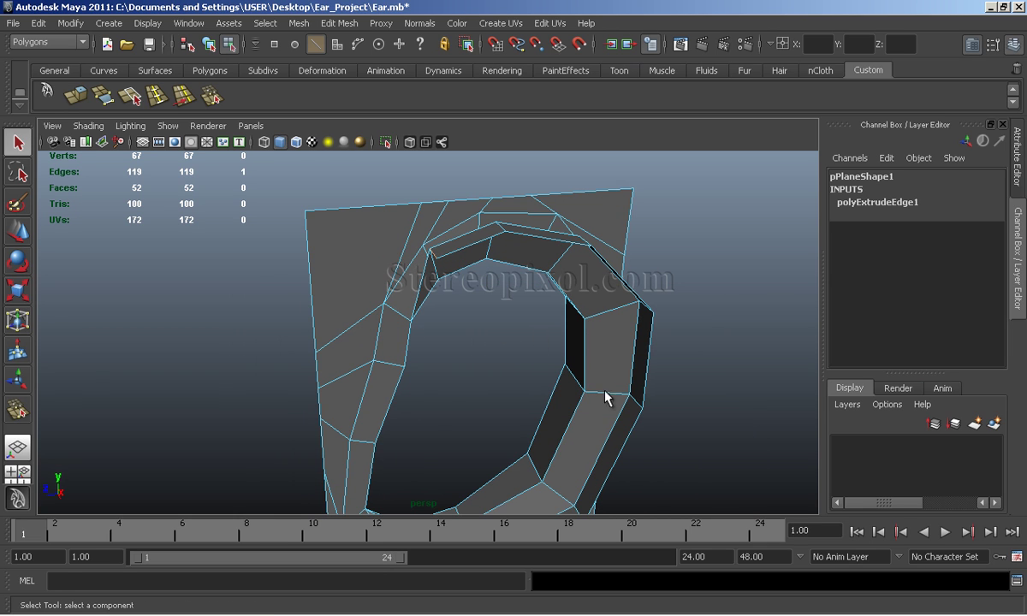
pyautogui.press('space')
pyautogui.press('space')
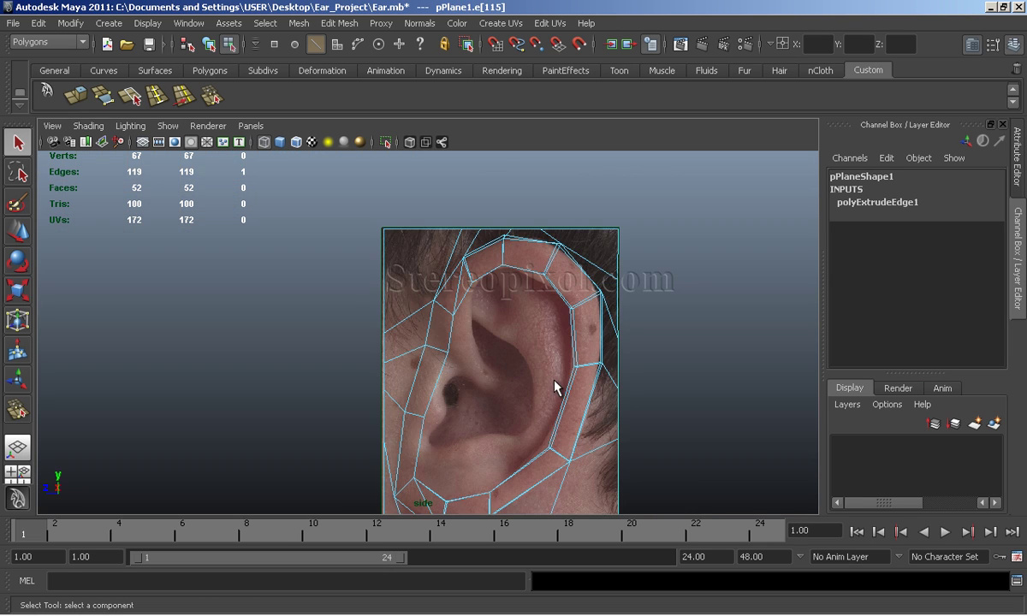
pyautogui.moveTo(550, 374)
pyautogui.keyDown('alt'); pyautogui.mouseDown(button='middle')
pyautogui.moveTo(500, 374)
pyautogui.moveTo(510, 355)
pyautogui.mouseUp(button='middle'); pyautogui.keyUp('alt')
pyautogui.press('w')
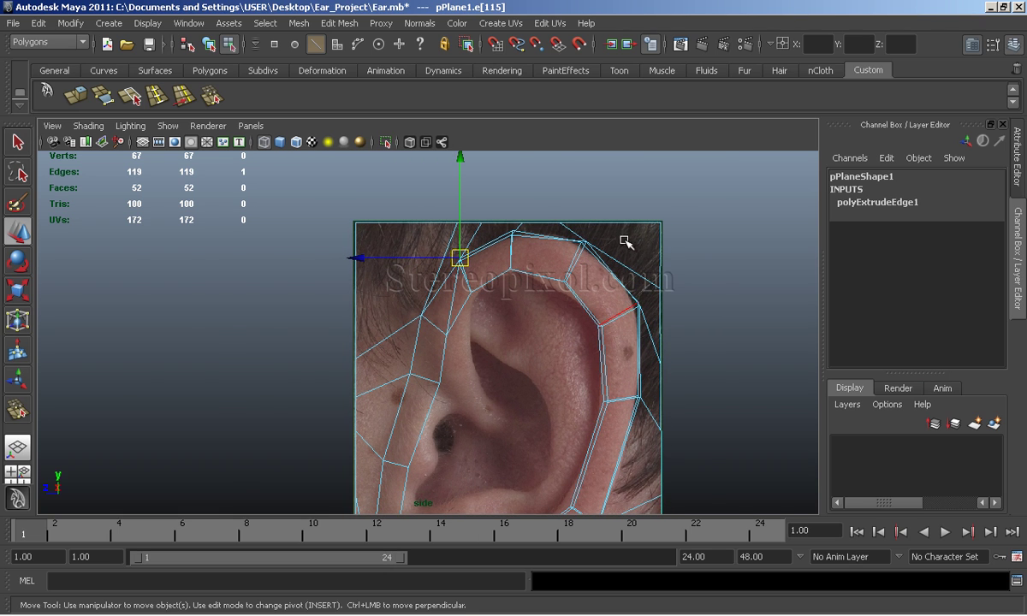
pyautogui.press('space')
pyautogui.press('space')
# Select the seven inner rim edges of the helix in perspective
pyautogui.click(761, 284)
pyautogui.click(458, 244)
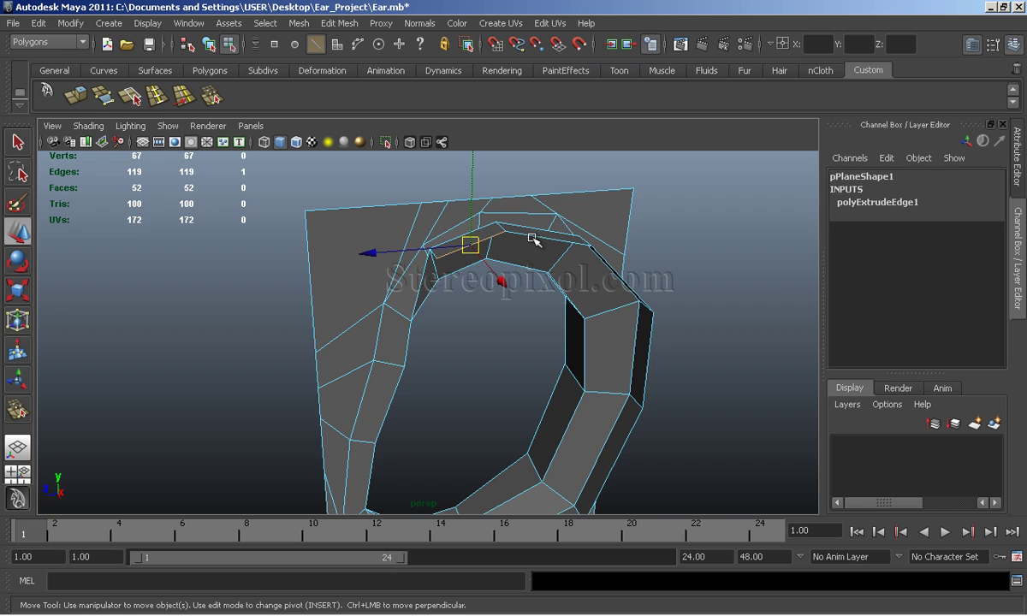
pyautogui.keyDown('alt'); pyautogui.moveTo(622, 283); pyautogui.dragTo(596, 319); pyautogui.keyUp('alt')
pyautogui.moveTo(666, 435)
pyautogui.keyDown('alt'); pyautogui.mouseDown()
pyautogui.moveTo(478, 433)
pyautogui.moveTo(493, 389)
pyautogui.moveTo(486, 362)
pyautogui.moveTo(523, 348)
pyautogui.moveTo(482, 399)
pyautogui.moveTo(545, 385)
pyautogui.moveTo(475, 406)
pyautogui.moveTo(589, 374)
pyautogui.moveTo(447, 331)
pyautogui.moveTo(425, 344)
pyautogui.moveTo(454, 373)
pyautogui.mouseUp(); pyautogui.keyUp('alt')
pyautogui.keyDown('shift'); pyautogui.click(486, 362); pyautogui.keyUp('shift')
pyautogui.keyDown('shift'); pyautogui.click(482, 399); pyautogui.keyUp('shift')
pyautogui.keyDown('shift'); pyautogui.click(475, 406); pyautogui.keyUp('shift')
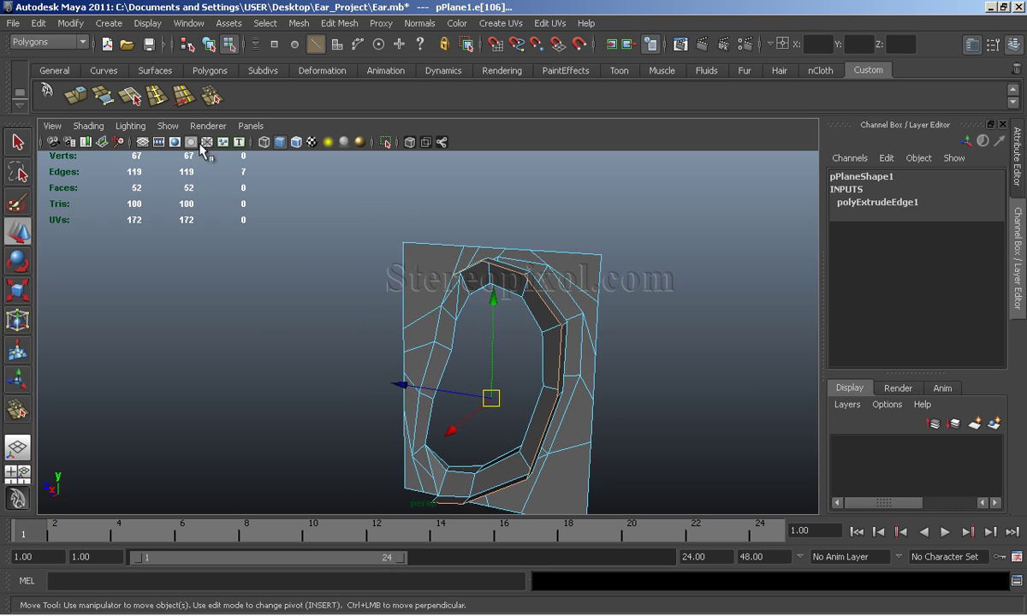
# Extrude the inner rim edges and scale the new band slightly inward
pyautogui.click(75, 94)
pyautogui.keyDown('alt'); pyautogui.moveTo(541, 382); pyautogui.dragTo(474, 398); pyautogui.keyUp('alt')
pyautogui.press('space')
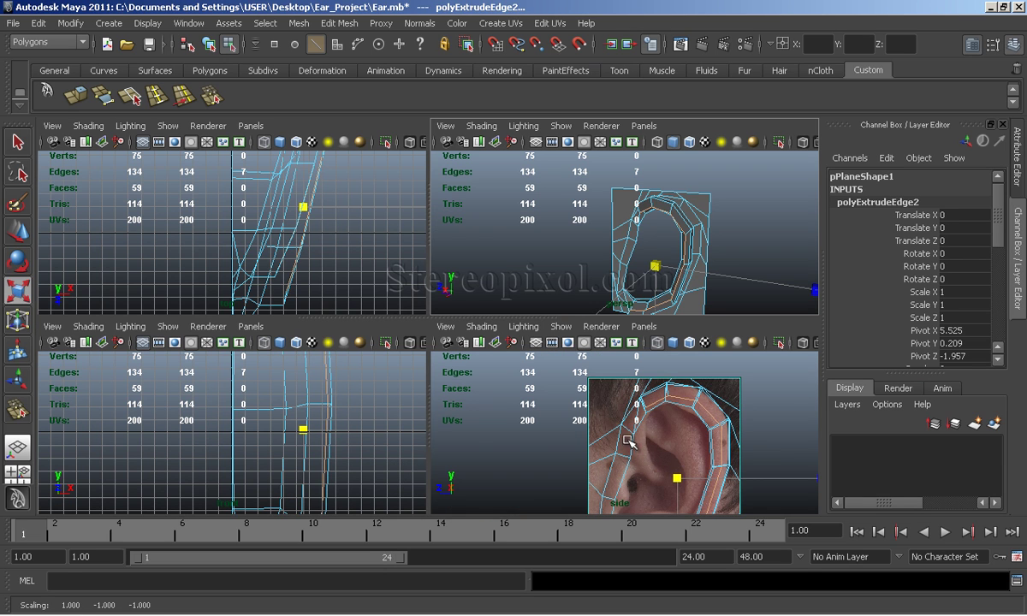
pyautogui.press('space')
pyautogui.moveTo(493, 293)
pyautogui.keyDown('alt'); pyautogui.mouseDown(button='middle')
pyautogui.moveTo(518, 259)
pyautogui.moveTo(490, 257)
pyautogui.mouseUp(button='middle'); pyautogui.keyUp('alt')
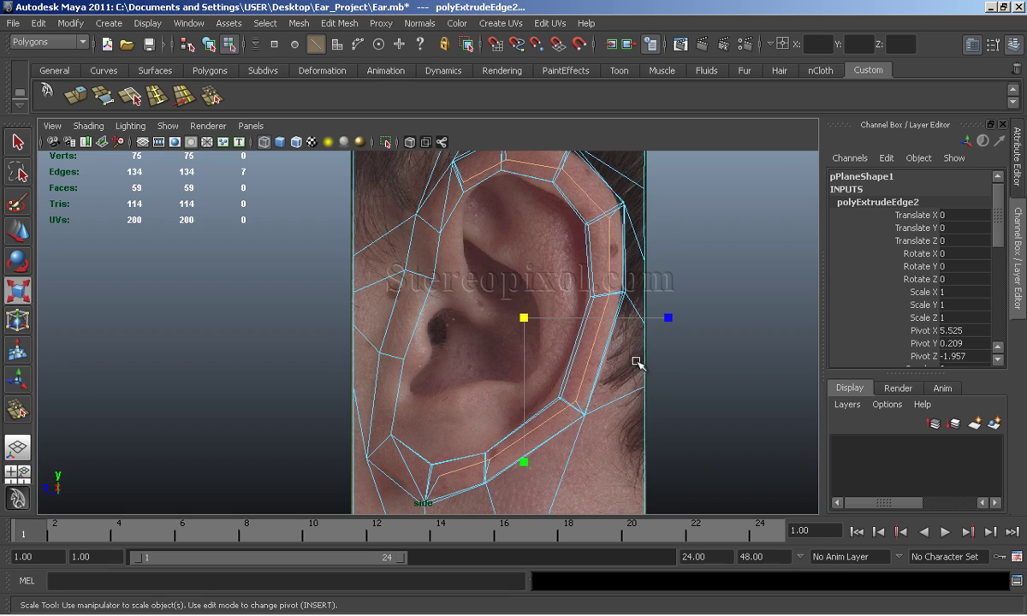
# Move the new band's upper vertices onto the ear's inner fold
pyautogui.press('F9')
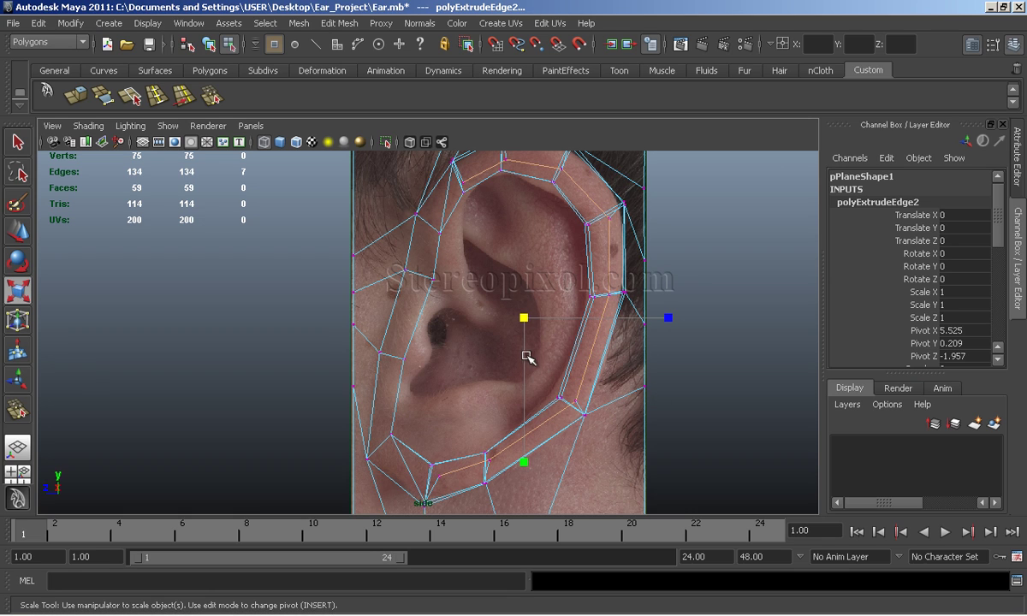
pyautogui.press('w')
pyautogui.click(611, 297)
pyautogui.moveTo(610, 297); pyautogui.dragTo(493, 299)
pyautogui.moveTo(605, 225); pyautogui.dragTo(589, 230)
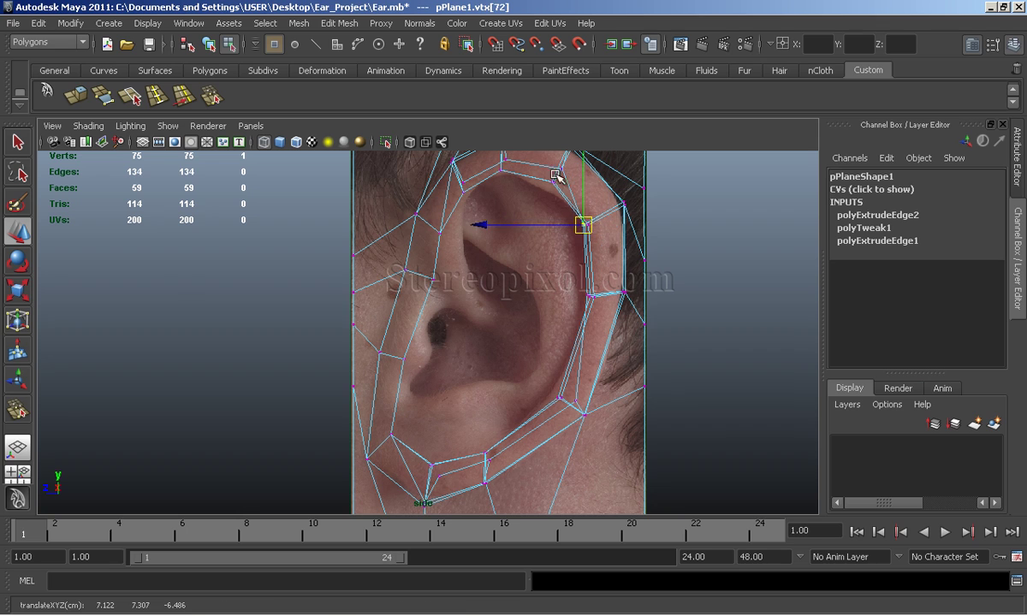
pyautogui.click(561, 159)
pyautogui.moveTo(561, 159); pyautogui.dragTo(553, 192)
pyautogui.keyDown('alt'); pyautogui.moveTo(552, 191); pyautogui.dragTo(527, 249, button='middle'); pyautogui.keyUp('alt')
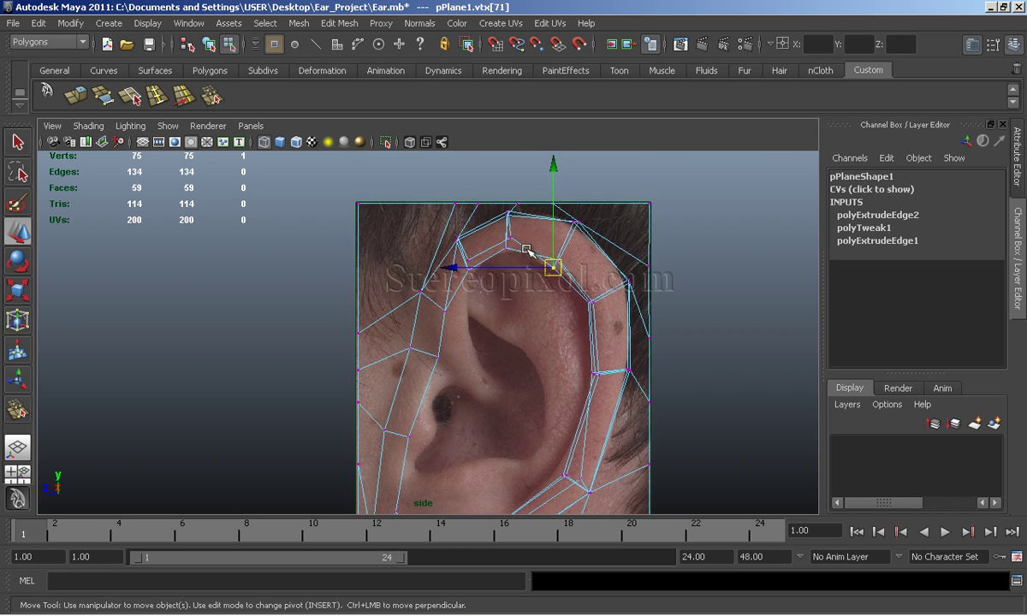
pyautogui.click(509, 250)
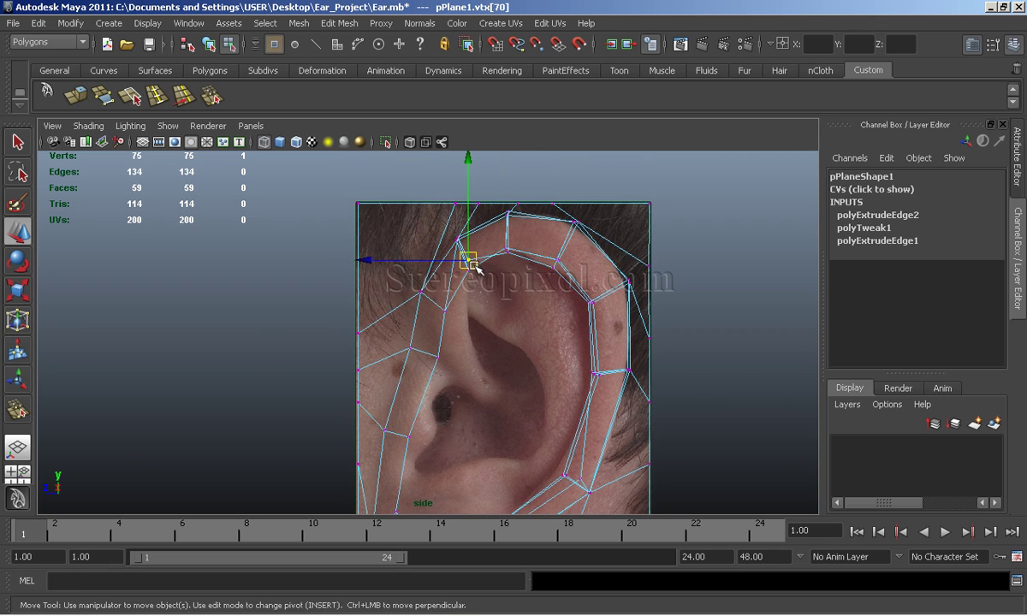
pyautogui.click(534, 317)
# Move the middle and lower band vertices along the fold in the photo
pyautogui.keyDown('alt'); pyautogui.moveTo(534, 317); pyautogui.dragTo(447, 252, button='middle'); pyautogui.keyUp('alt')
pyautogui.click(454, 263)
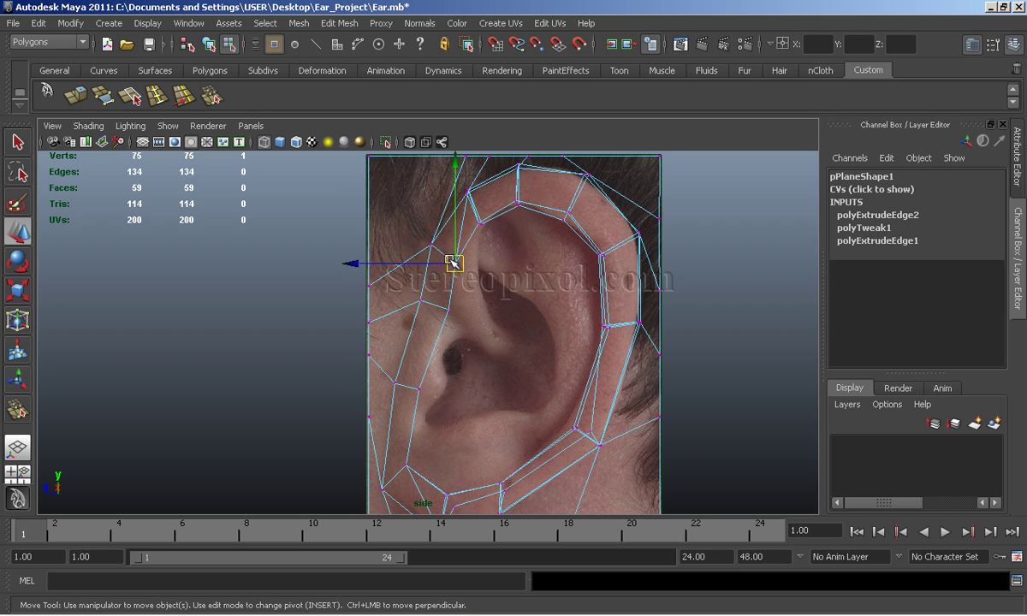
pyautogui.moveTo(453, 262); pyautogui.dragTo(448, 306)
pyautogui.click(527, 298)
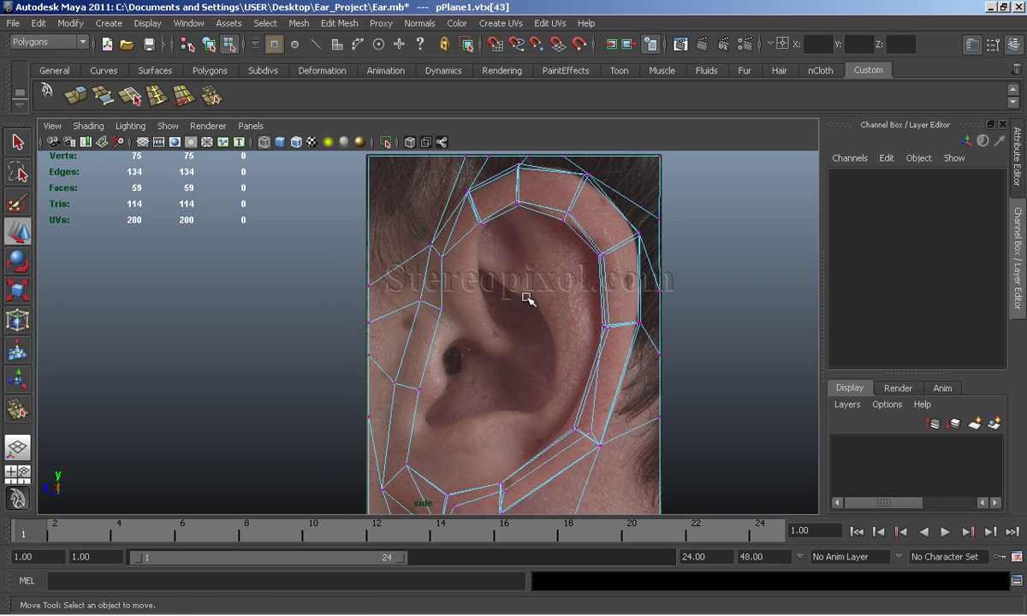
pyautogui.keyDown('alt'); pyautogui.moveTo(527, 297); pyautogui.dragTo(524, 263, button='middle'); pyautogui.keyUp('alt')
pyautogui.click(585, 360)
pyautogui.moveTo(585, 360); pyautogui.dragTo(566, 360)
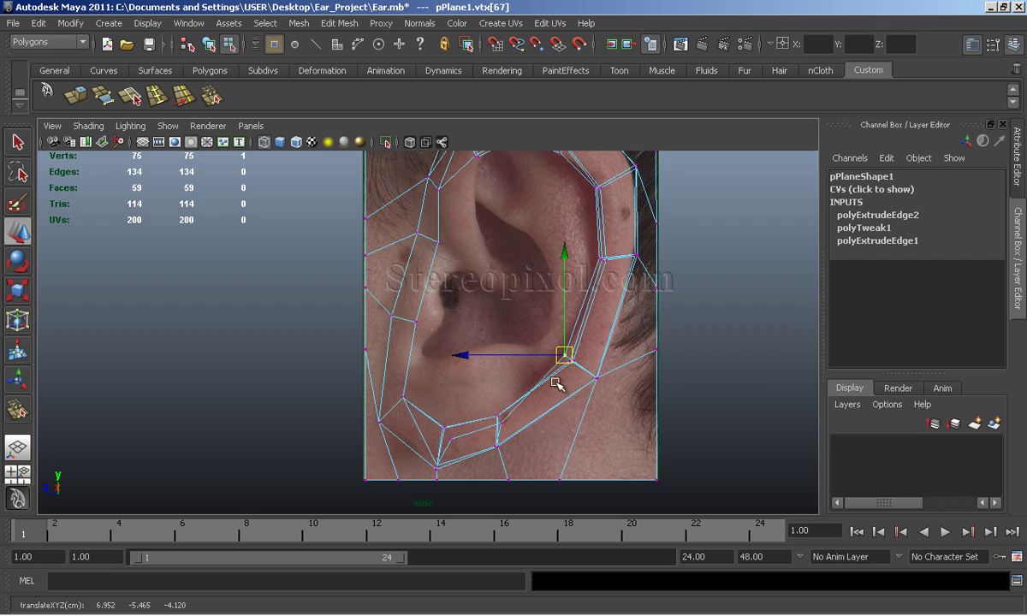
pyautogui.click(495, 419)
pyautogui.moveTo(496, 420); pyautogui.dragTo(446, 425)
pyautogui.click(451, 439)
# With smoothed preview on, shift the top rim vertices to fit the photo
pyautogui.press('3')
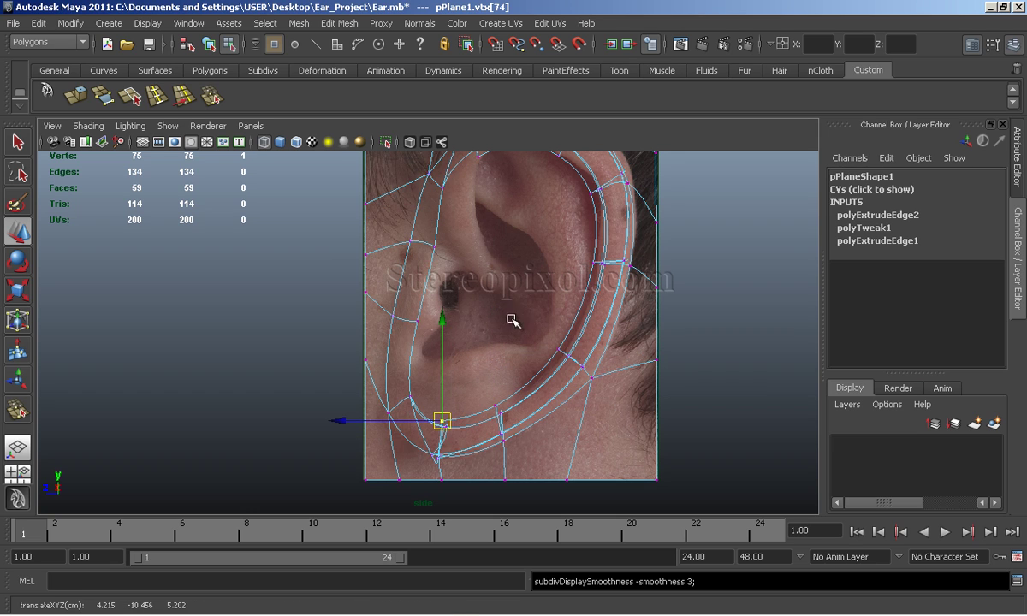
pyautogui.click(580, 265)
pyautogui.moveTo(608, 301); pyautogui.dragTo(627, 272)
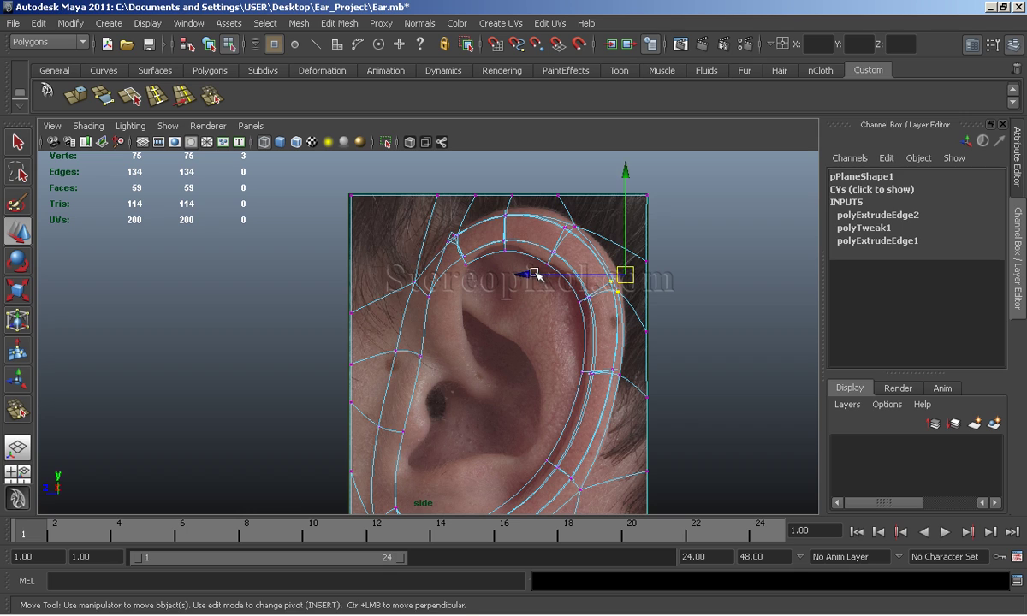
pyautogui.moveTo(593, 213)
pyautogui.mouseDown()
pyautogui.moveTo(567, 231)
pyautogui.moveTo(580, 212)
pyautogui.mouseUp()
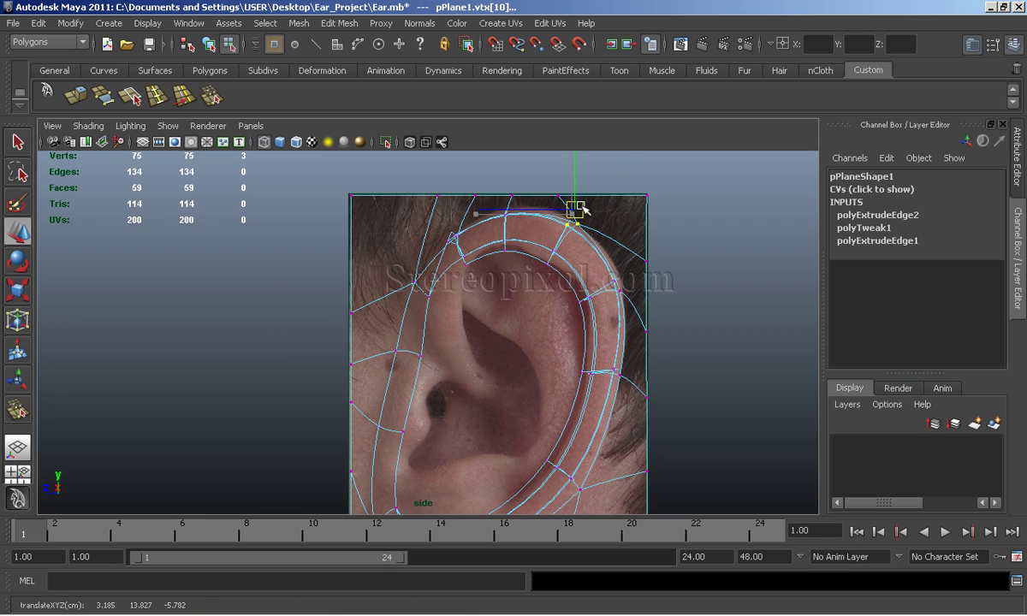
pyautogui.click(530, 283)
# Save the scene and return to the unsmoothed perspective view
pyautogui.press('F8')
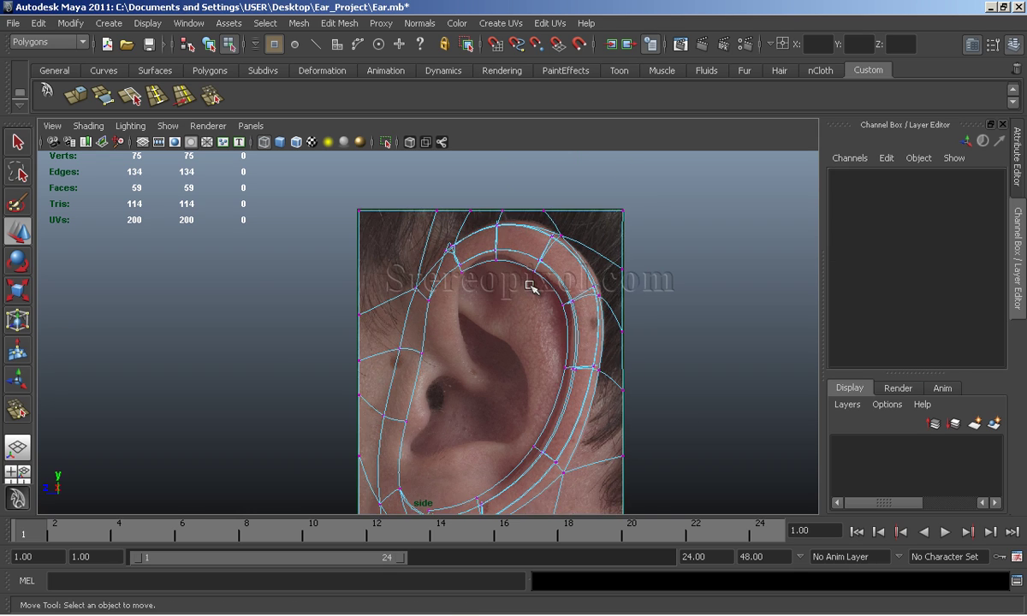
pyautogui.press('q')
pyautogui.hotkey('ctrl', 's')
pyautogui.press('1')
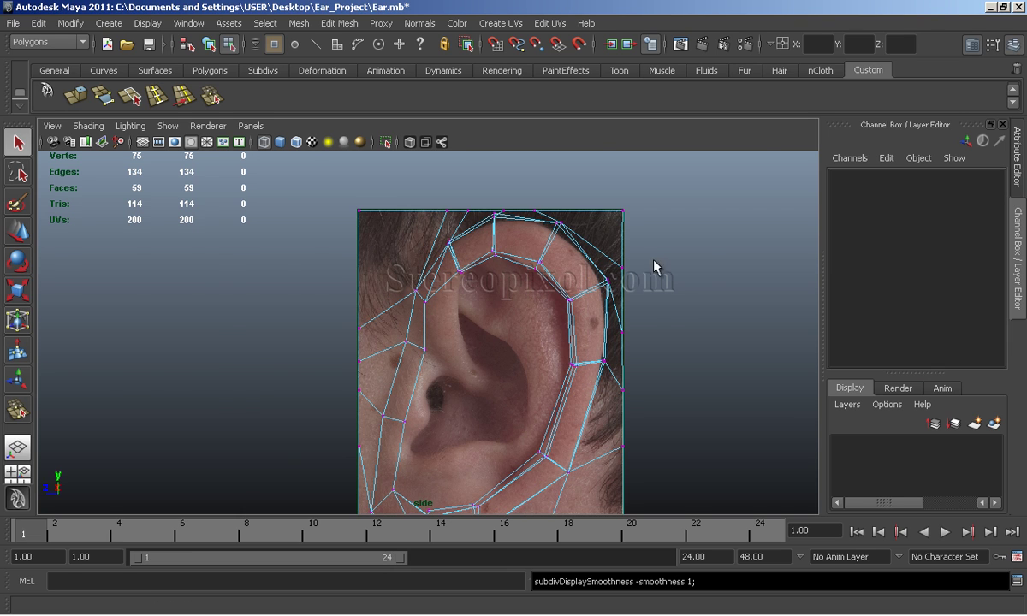
pyautogui.press('space')
pyautogui.moveTo(649, 236)
pyautogui.keyDown('alt'); pyautogui.mouseDown()
pyautogui.moveTo(587, 287)
pyautogui.moveTo(724, 287)
pyautogui.moveTo(413, 298)
pyautogui.moveTo(508, 244)
pyautogui.moveTo(452, 294)
pyautogui.moveTo(452, 328)
pyautogui.moveTo(470, 294)
pyautogui.mouseUp(); pyautogui.keyUp('alt')
pyautogui.press('space')
# Nudge the vertex at the lower tip of the inner band into place
pyautogui.scroll(3, 458, 354)
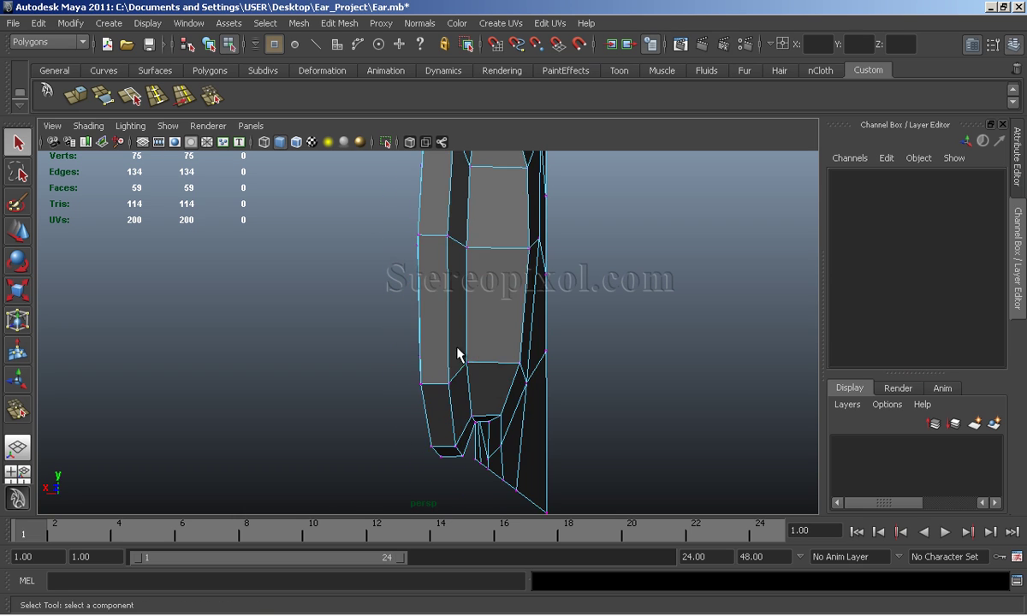
pyautogui.moveTo(458, 353)
pyautogui.keyDown('alt'); pyautogui.mouseDown()
pyautogui.moveTo(371, 333)
pyautogui.moveTo(415, 351)
pyautogui.moveTo(396, 367)
pyautogui.moveTo(395, 340)
pyautogui.mouseUp(); pyautogui.keyUp('alt')
pyautogui.click(408, 359)
pyautogui.press('w')
pyautogui.moveTo(394, 340); pyautogui.dragTo(465, 383)
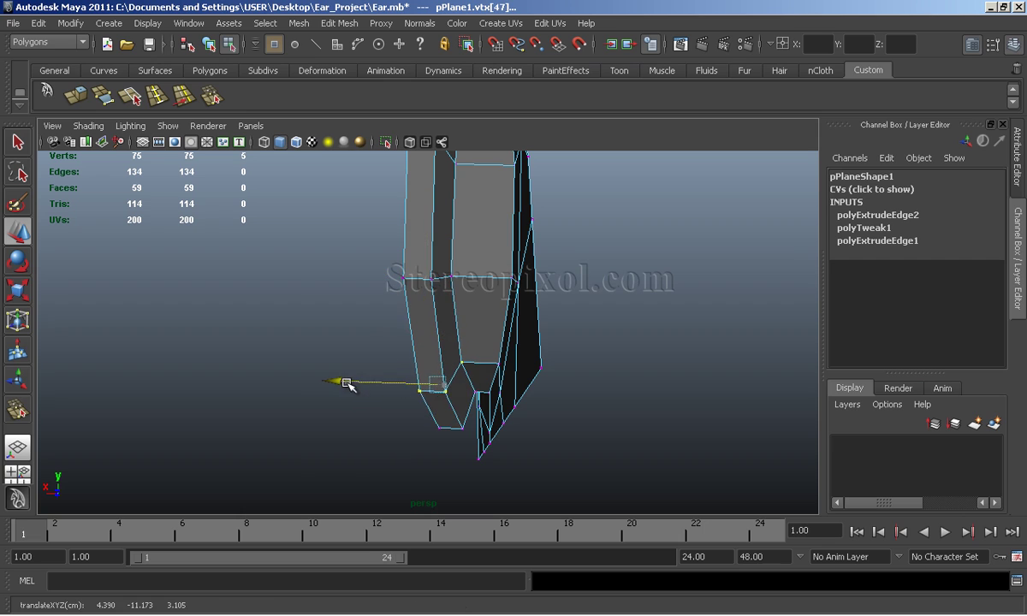
pyautogui.click(406, 400)
pyautogui.moveTo(409, 403)
pyautogui.keyDown('alt'); pyautogui.mouseDown()
pyautogui.moveTo(408, 362)
pyautogui.moveTo(392, 325)
pyautogui.mouseUp(); pyautogui.keyUp('alt')
pyautogui.moveTo(392, 325); pyautogui.dragTo(417, 349)
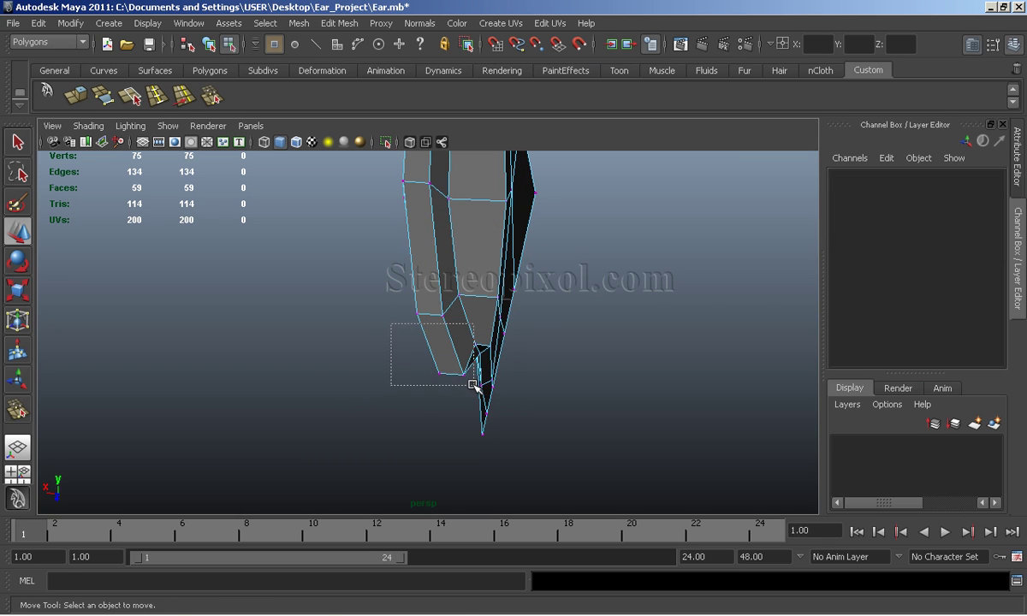
pyautogui.moveTo(473, 384); pyautogui.dragTo(473, 384)
pyautogui.moveTo(374, 351)
pyautogui.mouseDown()
pyautogui.moveTo(364, 351)
pyautogui.moveTo(394, 341)
pyautogui.mouseUp()
pyautogui.click(466, 341)
# Push the upper band vertices back in depth so the rim curls toward the ear
pyautogui.click(461, 304)
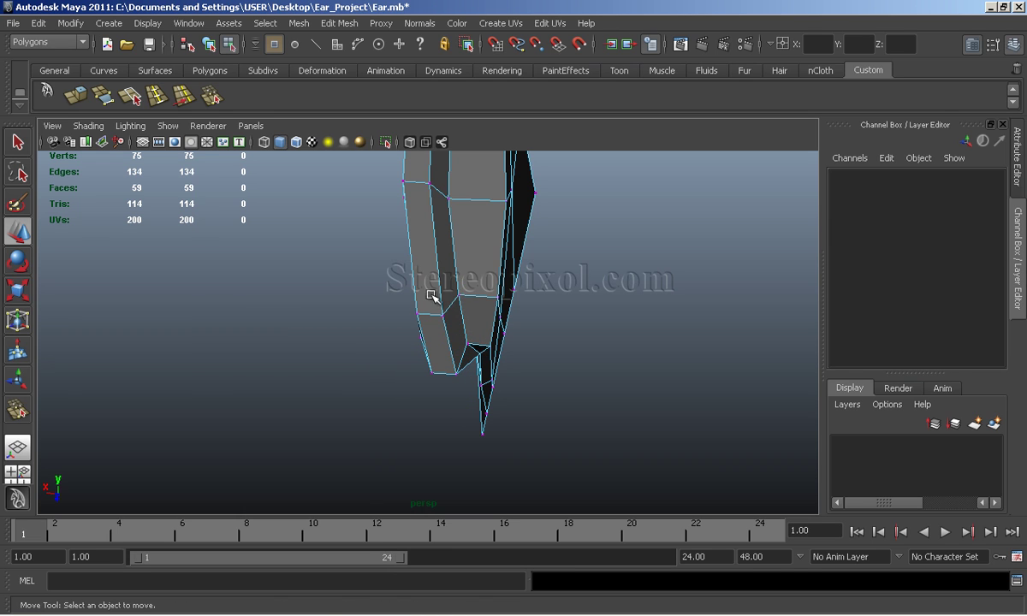
pyautogui.click(460, 295)
pyautogui.moveTo(394, 214)
pyautogui.keyDown('alt'); pyautogui.mouseDown()
pyautogui.moveTo(423, 378)
pyautogui.moveTo(396, 303)
pyautogui.mouseUp(); pyautogui.keyUp('alt')
pyautogui.press('q')
pyautogui.keyDown('shift'); pyautogui.click(403, 280); pyautogui.keyUp('shift')
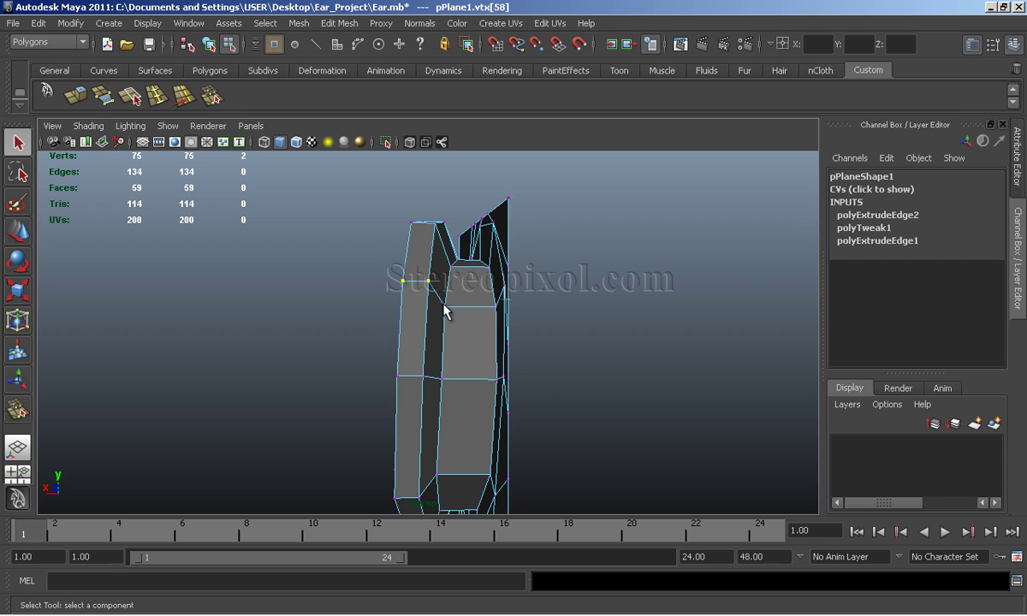
pyautogui.press('w')
pyautogui.moveTo(348, 294)
pyautogui.keyDown('alt'); pyautogui.mouseDown()
pyautogui.moveTo(378, 275)
pyautogui.moveTo(476, 339)
pyautogui.mouseUp(); pyautogui.keyUp('alt')
pyautogui.click(476, 339)
pyautogui.click(451, 323)
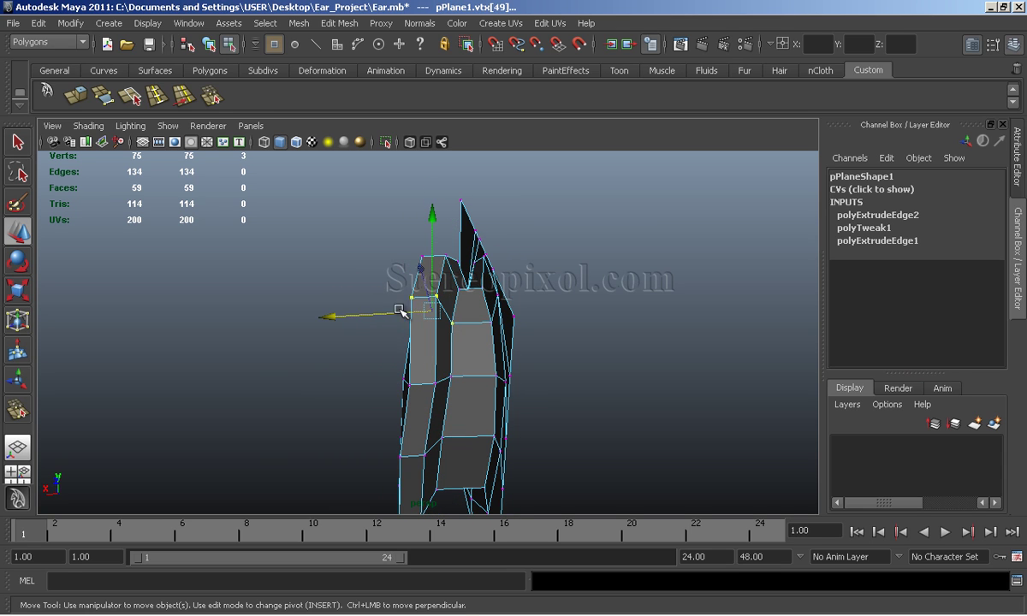
pyautogui.moveTo(399, 310)
pyautogui.mouseDown()
pyautogui.moveTo(347, 316)
pyautogui.moveTo(458, 339)
pyautogui.mouseUp()
pyautogui.click(458, 339)
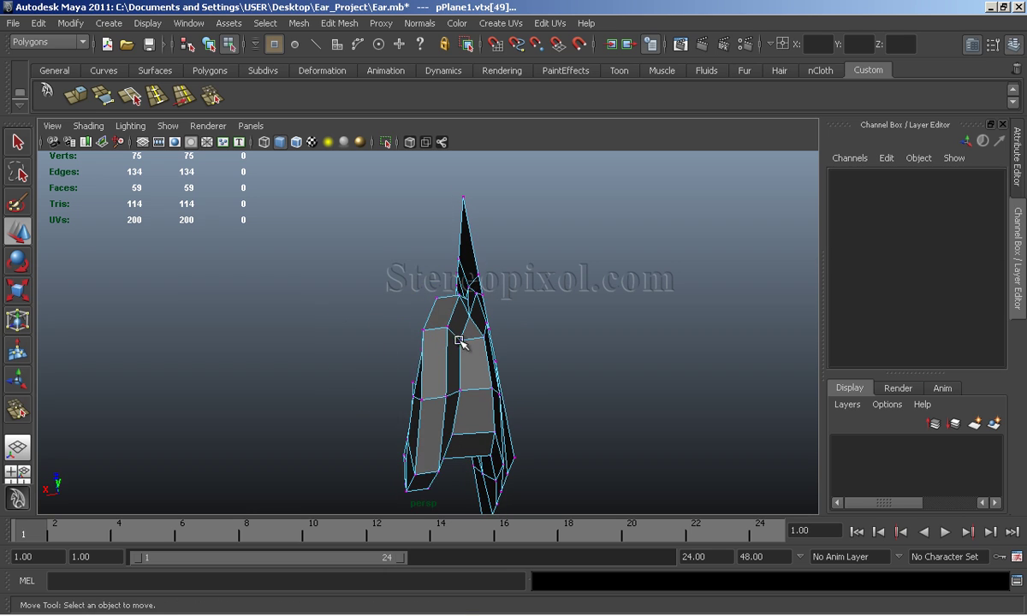
pyautogui.moveTo(363, 347)
pyautogui.mouseDown()
pyautogui.moveTo(355, 348)
pyautogui.moveTo(770, 369)
pyautogui.moveTo(597, 270)
pyautogui.moveTo(544, 254)
pyautogui.moveTo(419, 245)
pyautogui.moveTo(557, 280)
pyautogui.moveTo(493, 265)
pyautogui.moveTo(541, 274)
pyautogui.moveTo(488, 213)
pyautogui.mouseUp()
pyautogui.click(543, 254)
pyautogui.press('F10')
# Select the helix end edge and frame it, unsmoothed, in the side view over the reference
pyautogui.click(484, 257)
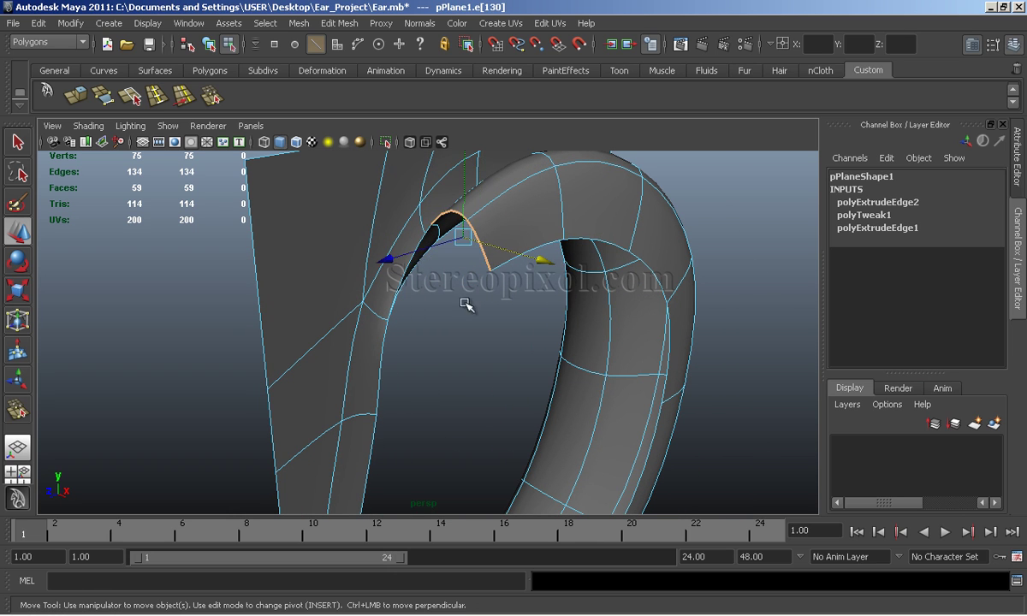
pyautogui.moveTo(464, 301)
pyautogui.keyDown('alt'); pyautogui.mouseDown()
pyautogui.moveTo(589, 334)
pyautogui.moveTo(456, 310)
pyautogui.mouseUp(); pyautogui.keyUp('alt')
pyautogui.press('space')
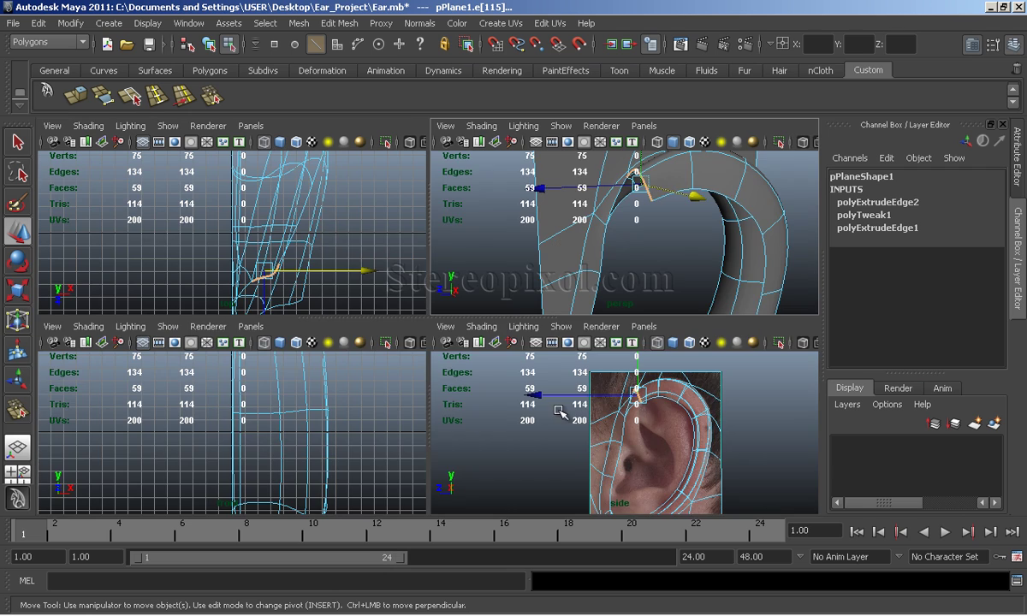
pyautogui.press('space')
pyautogui.press('1')
pyautogui.scroll(2, 488, 317)
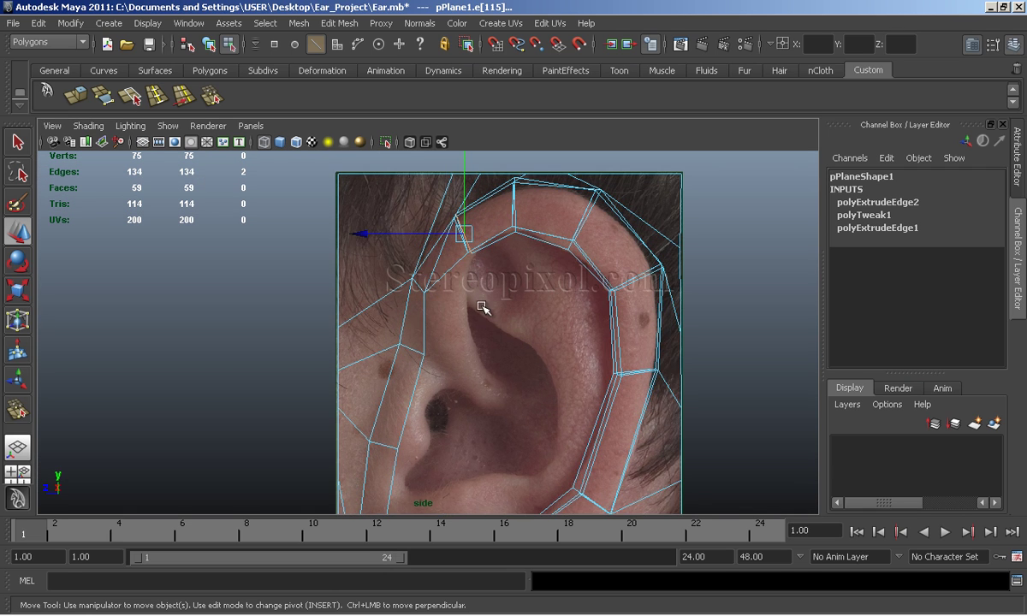
pyautogui.scroll(2, 471, 342)
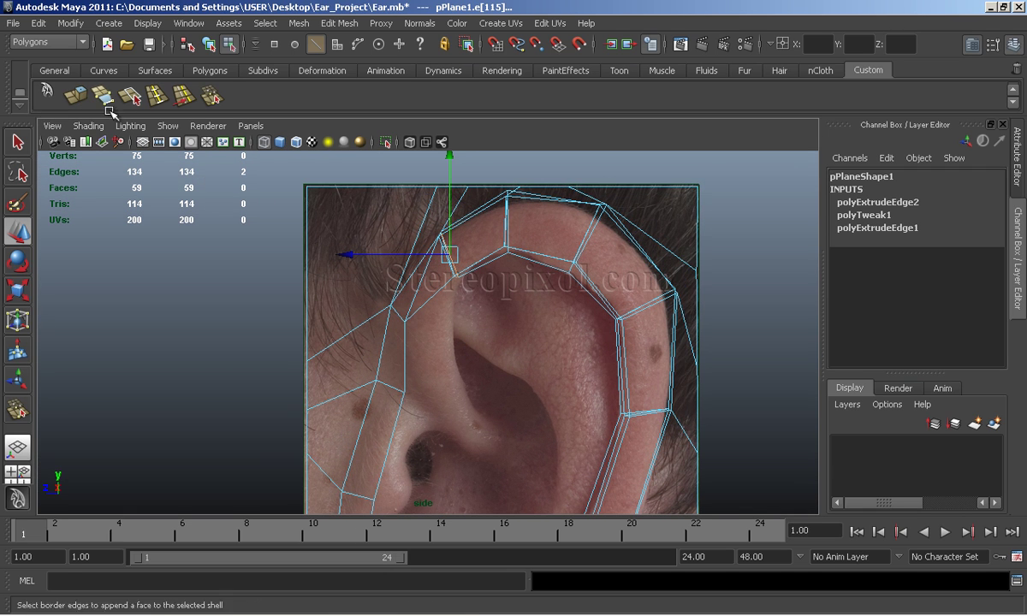
pyautogui.press('space')
pyautogui.moveTo(574, 250)
pyautogui.keyDown('alt'); pyautogui.mouseDown()
pyautogui.moveTo(629, 281)
pyautogui.moveTo(588, 243)
pyautogui.moveTo(578, 264)
pyautogui.mouseUp(); pyautogui.keyUp('alt')
pyautogui.press('space')
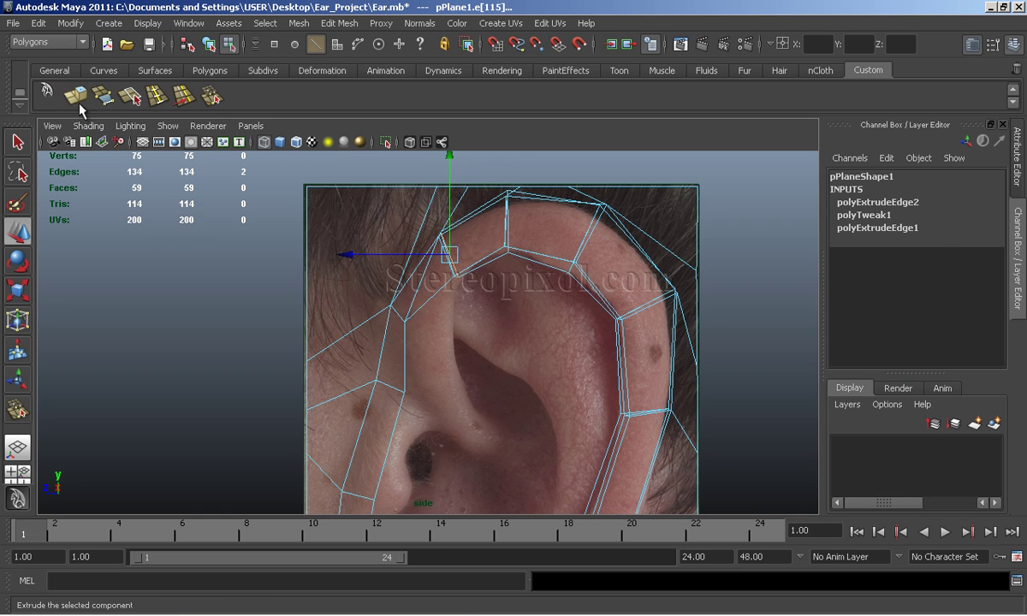
# Extrude the helix end edge and rotate and move it along the helix curve
pyautogui.click(79, 101)
pyautogui.click(445, 258)
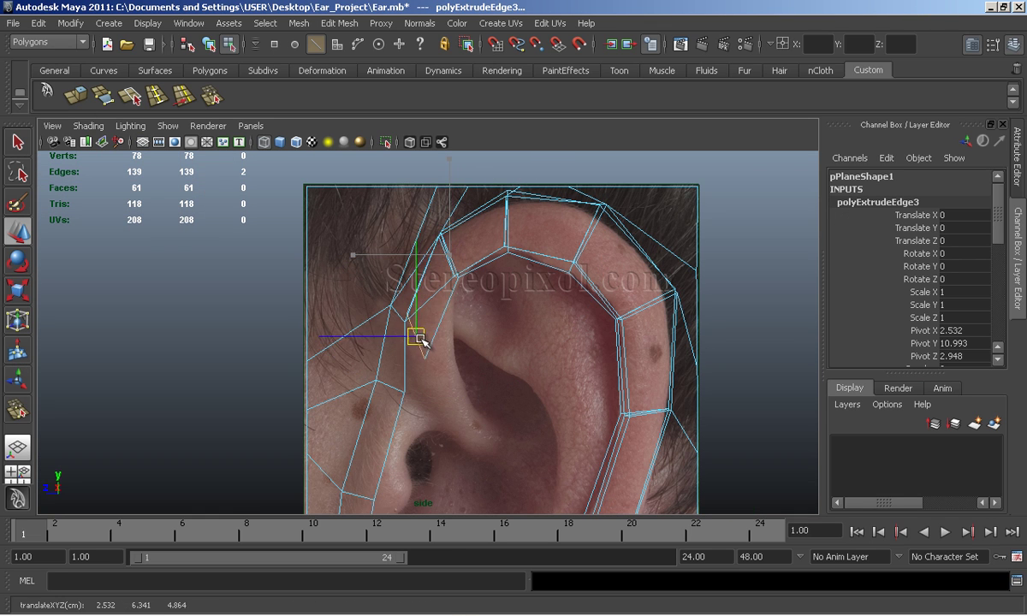
pyautogui.press('e')
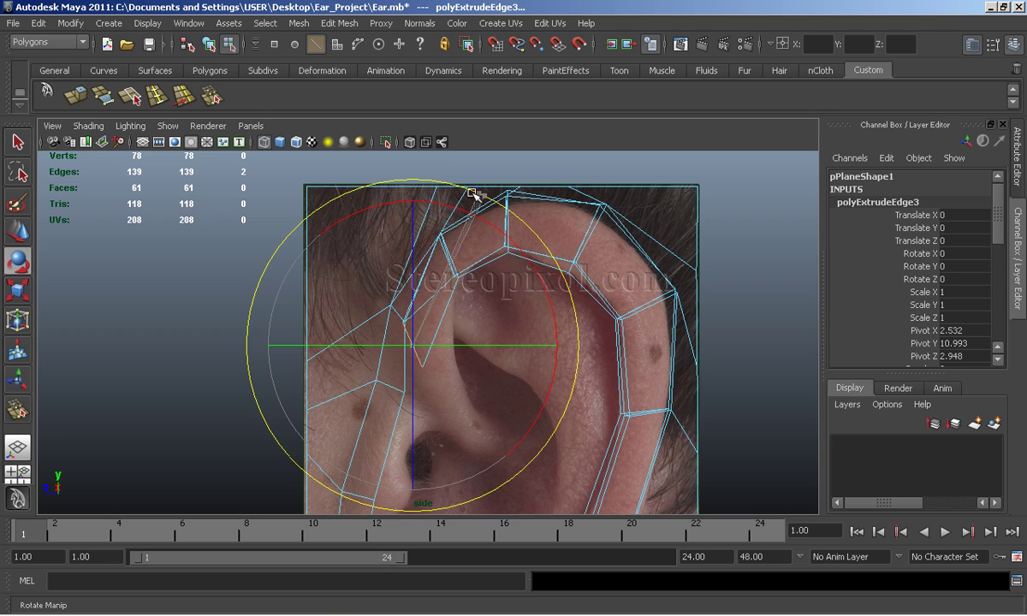
pyautogui.moveTo(472, 195); pyautogui.dragTo(360, 190)
pyautogui.press('w')
pyautogui.moveTo(422, 347)
pyautogui.mouseDown()
pyautogui.moveTo(436, 336)
pyautogui.moveTo(433, 381)
pyautogui.mouseUp()
# Extrude two more helix segments, rotating, moving and flipping them down toward the concha
pyautogui.press('g')
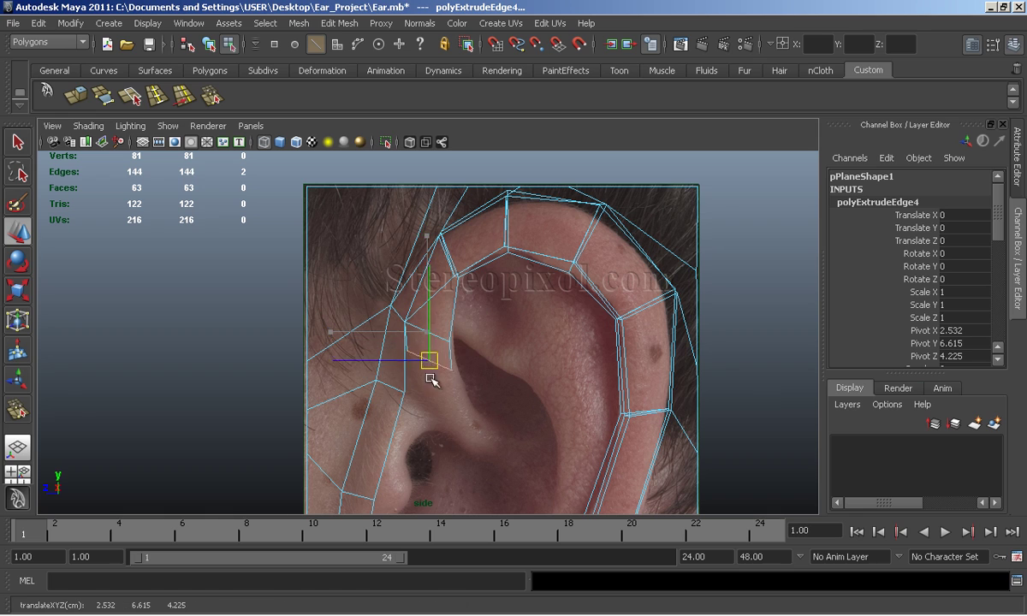
pyautogui.press('e')
pyautogui.moveTo(473, 240); pyautogui.dragTo(386, 249)
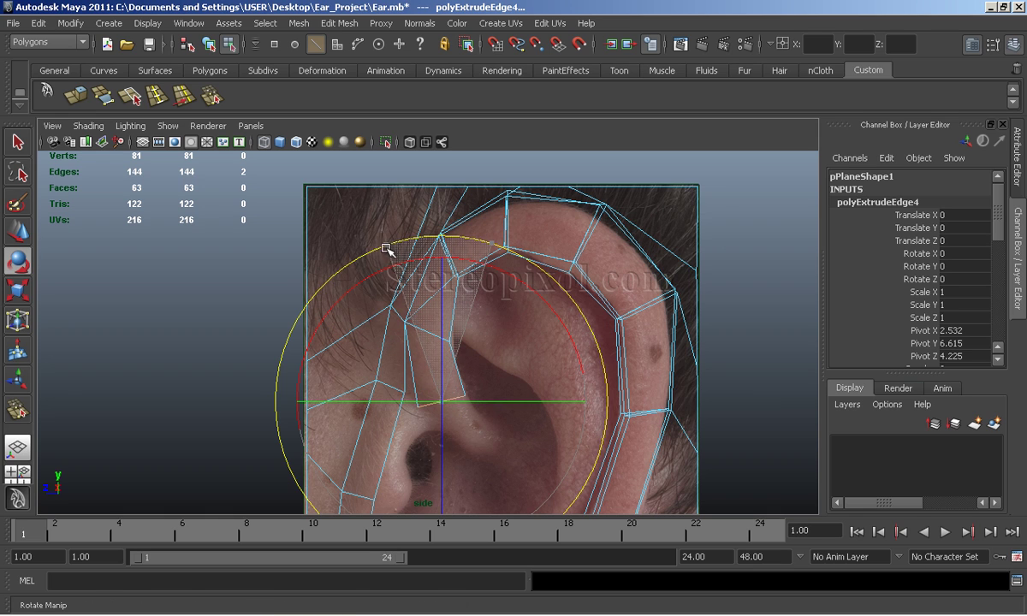
pyautogui.hotkey('ctrl', 'e')
pyautogui.press('w')
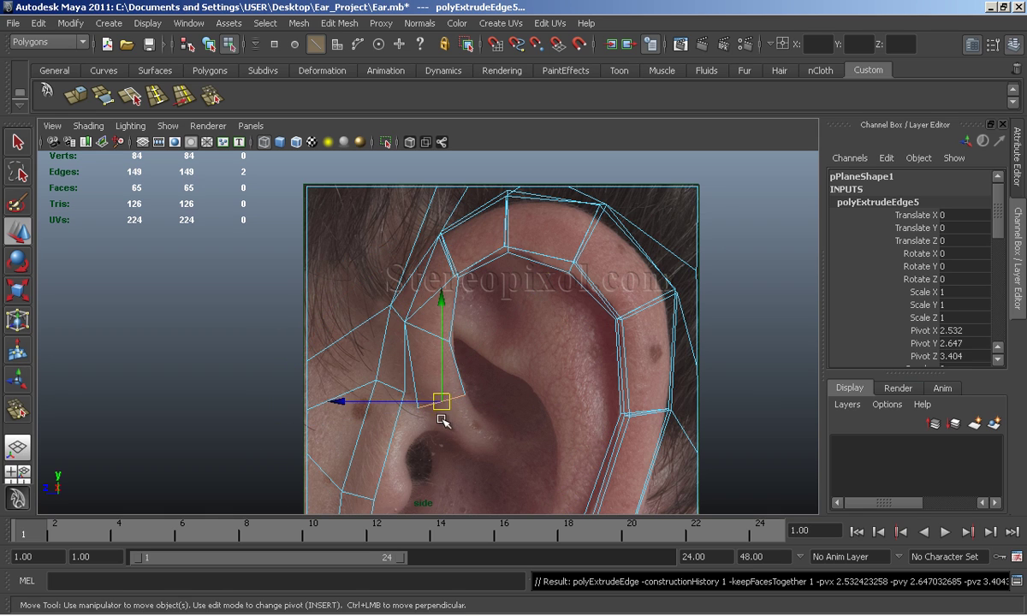
pyautogui.moveTo(445, 404); pyautogui.dragTo(476, 443)
pyautogui.press('e')
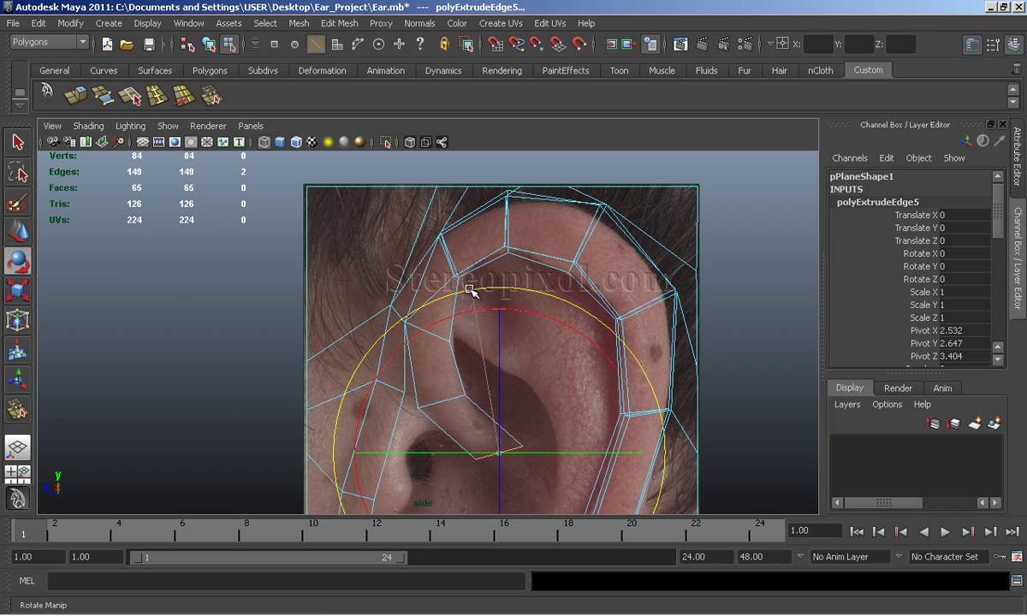
pyautogui.moveTo(471, 291)
pyautogui.mouseDown()
pyautogui.moveTo(344, 309)
pyautogui.moveTo(362, 386)
pyautogui.mouseUp()
pyautogui.press('r')
pyautogui.moveTo(498, 455)
pyautogui.mouseDown()
pyautogui.moveTo(493, 445)
pyautogui.moveTo(521, 453)
pyautogui.mouseUp()
pyautogui.press('w')
# Extrude a final segment, rotate it to finish the curl, and inspect it in perspective
pyautogui.hotkey('ctrl', 'e')
pyautogui.press('w')
pyautogui.press('e')
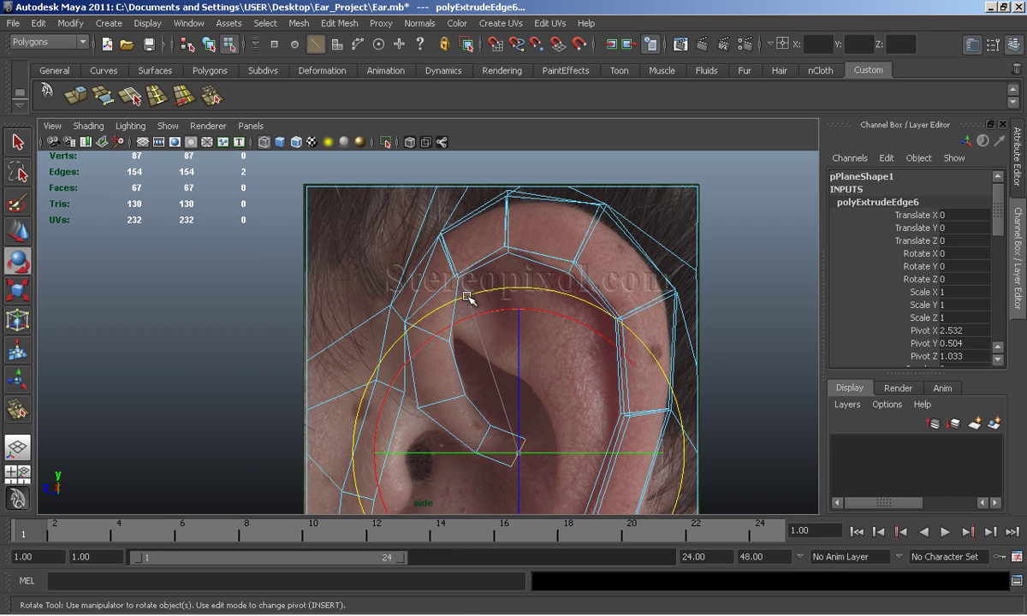
pyautogui.moveTo(468, 297); pyautogui.dragTo(418, 311)
pyautogui.press('r')
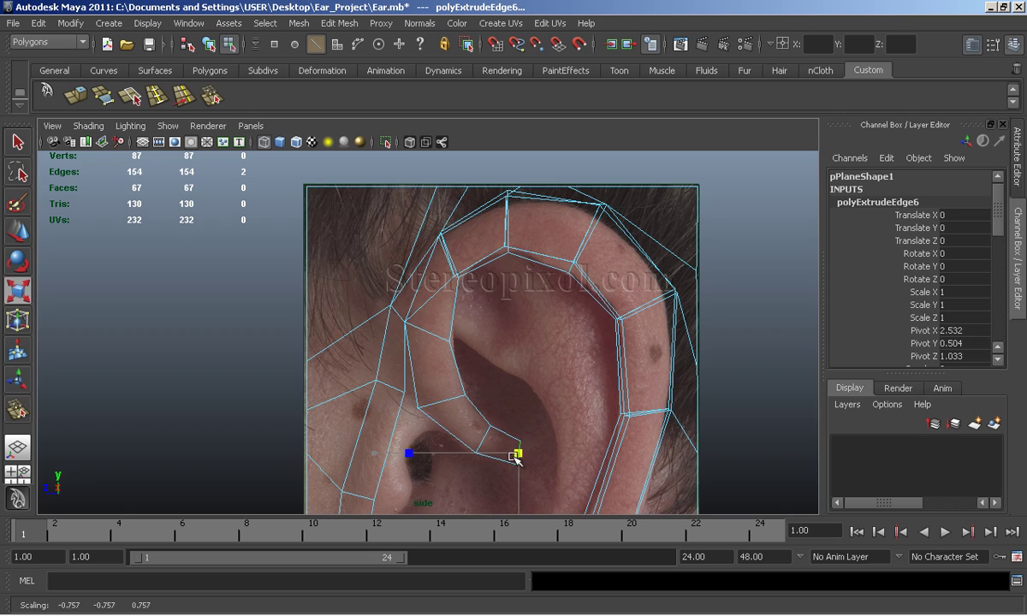
pyautogui.press('space')
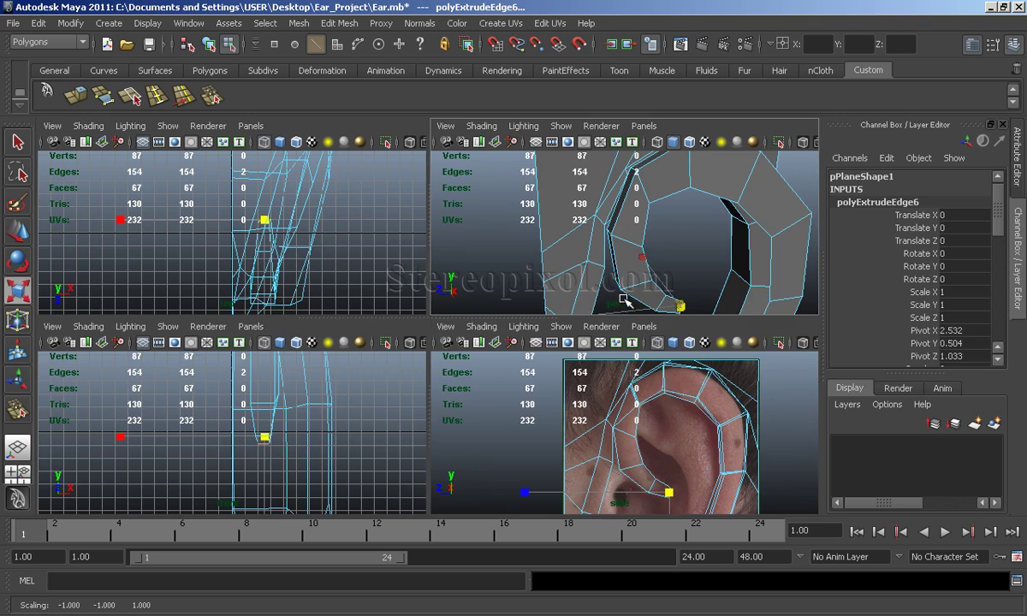
pyautogui.press('space')
pyautogui.moveTo(493, 298)
pyautogui.keyDown('alt'); pyautogui.mouseDown()
pyautogui.moveTo(522, 334)
pyautogui.moveTo(807, 343)
pyautogui.moveTo(513, 343)
pyautogui.moveTo(475, 321)
pyautogui.moveTo(441, 328)
pyautogui.mouseUp(); pyautogui.keyUp('alt')
# Push the helix's selected inner edges outward to give it depth, checking from several angles
pyautogui.keyDown('shift'); pyautogui.click(448, 379); pyautogui.keyUp('shift')
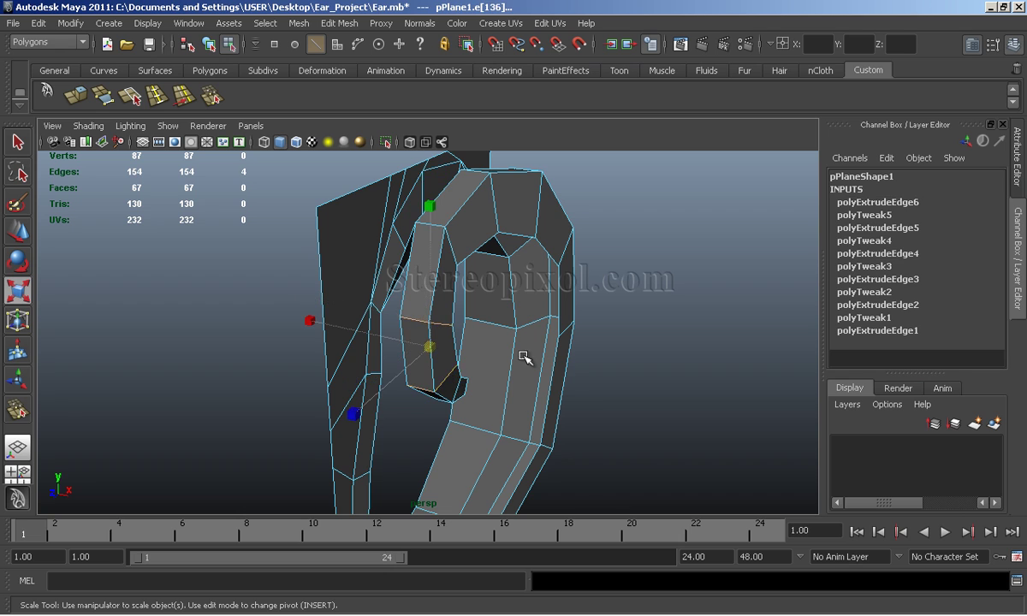
pyautogui.moveTo(523, 355)
pyautogui.keyDown('alt'); pyautogui.mouseDown()
pyautogui.moveTo(479, 420)
pyautogui.moveTo(507, 450)
pyautogui.moveTo(555, 399)
pyautogui.mouseUp(); pyautogui.keyUp('alt')
pyautogui.press('w')
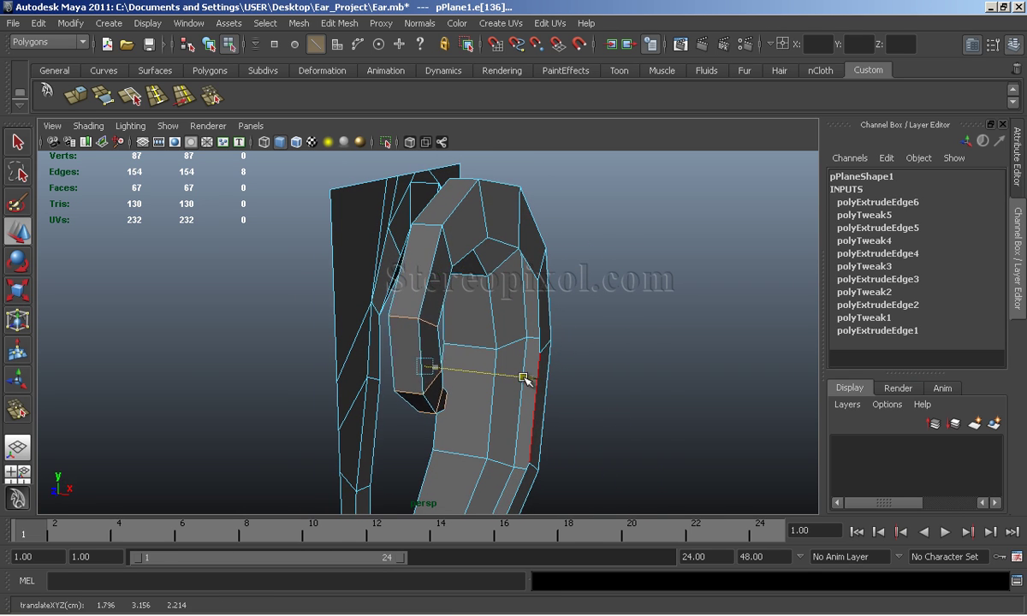
pyautogui.moveTo(370, 298); pyautogui.dragTo(433, 329)
pyautogui.moveTo(476, 387)
pyautogui.keyDown('alt'); pyautogui.mouseDown()
pyautogui.moveTo(451, 403)
pyautogui.moveTo(338, 428)
pyautogui.moveTo(551, 382)
pyautogui.moveTo(541, 328)
pyautogui.mouseUp(); pyautogui.keyUp('alt')
pyautogui.moveTo(474, 276); pyautogui.dragTo(373, 310)
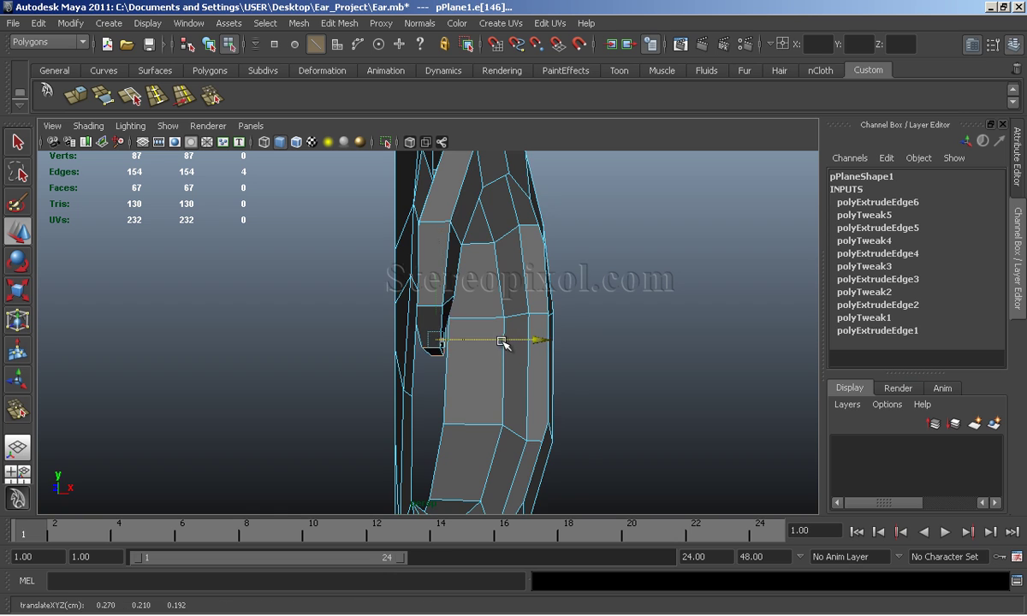
pyautogui.keyDown('alt'); pyautogui.moveTo(500, 343); pyautogui.dragTo(532, 331); pyautogui.keyUp('alt')
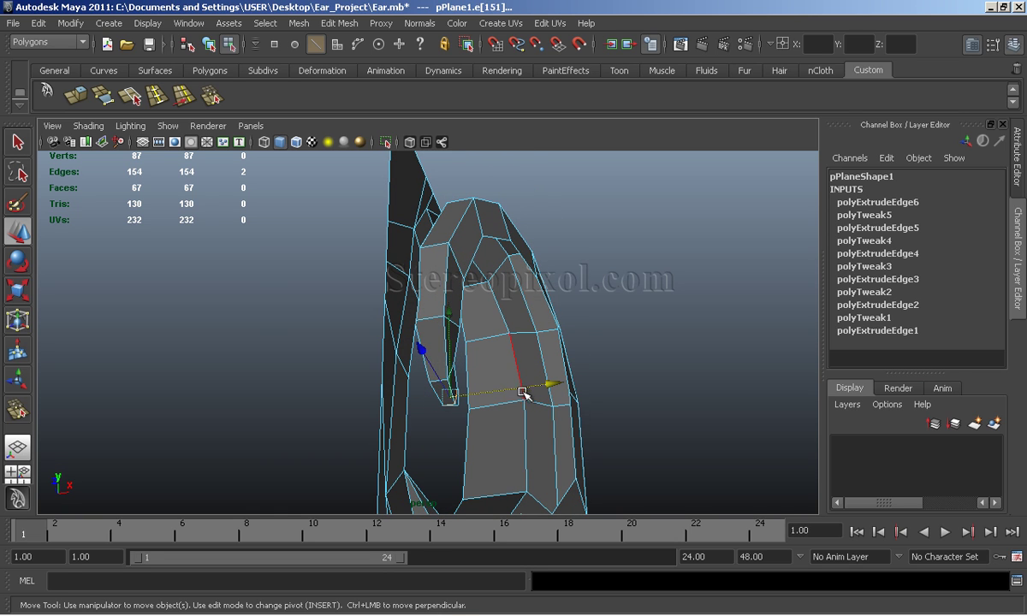
pyautogui.moveTo(543, 390)
pyautogui.keyDown('alt'); pyautogui.mouseDown()
pyautogui.moveTo(521, 355)
pyautogui.moveTo(605, 325)
pyautogui.moveTo(750, 233)
pyautogui.moveTo(574, 271)
pyautogui.moveTo(592, 271)
pyautogui.mouseUp(); pyautogui.keyUp('alt')
# Save the ear scene to Ear.mb and return to object mode
pyautogui.hotkey('ctrl', 's')
pyautogui.press('q')
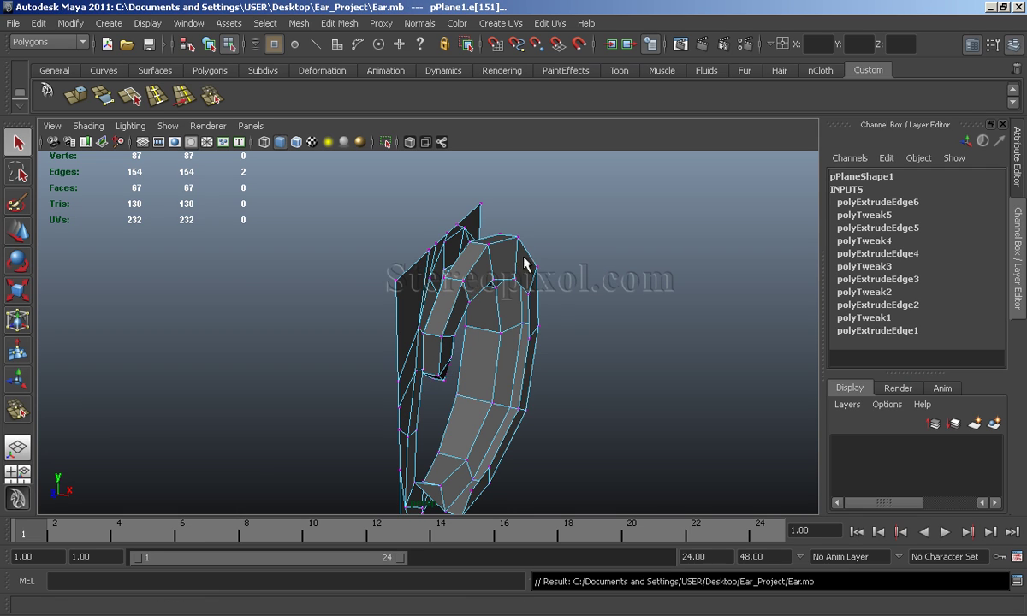
pyautogui.press('F8')
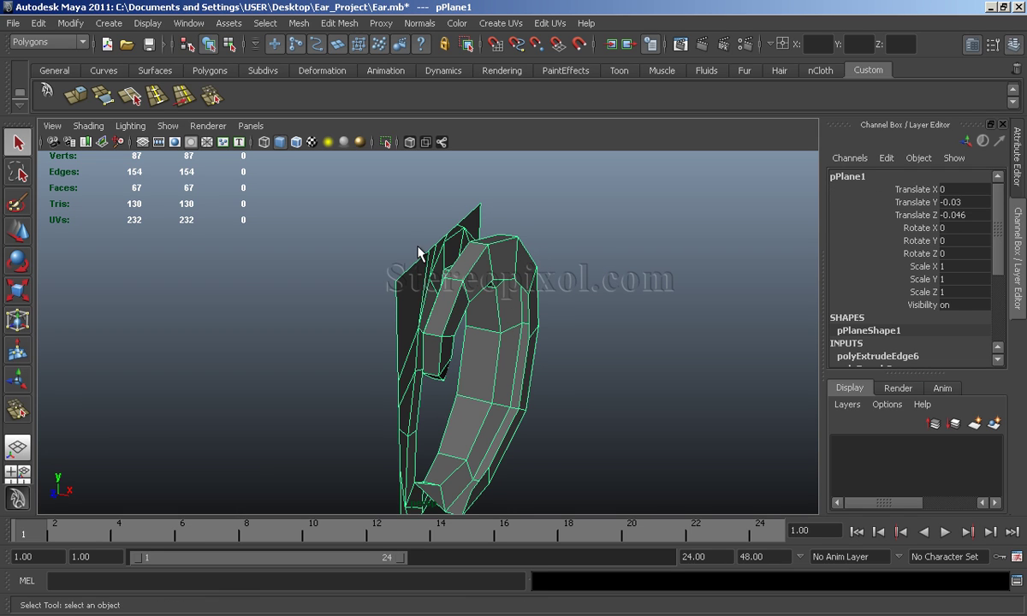
# Save again and bring the perspective view in close on the helix's lower tip
pyautogui.hotkey('ctrl', 's')
pyautogui.keyDown('alt'); pyautogui.moveTo(420, 252); pyautogui.dragTo(274, 241); pyautogui.keyUp('alt')
pyautogui.keyDown('alt'); pyautogui.moveTo(274, 241); pyautogui.dragTo(374, 340, button='right'); pyautogui.keyUp('alt')
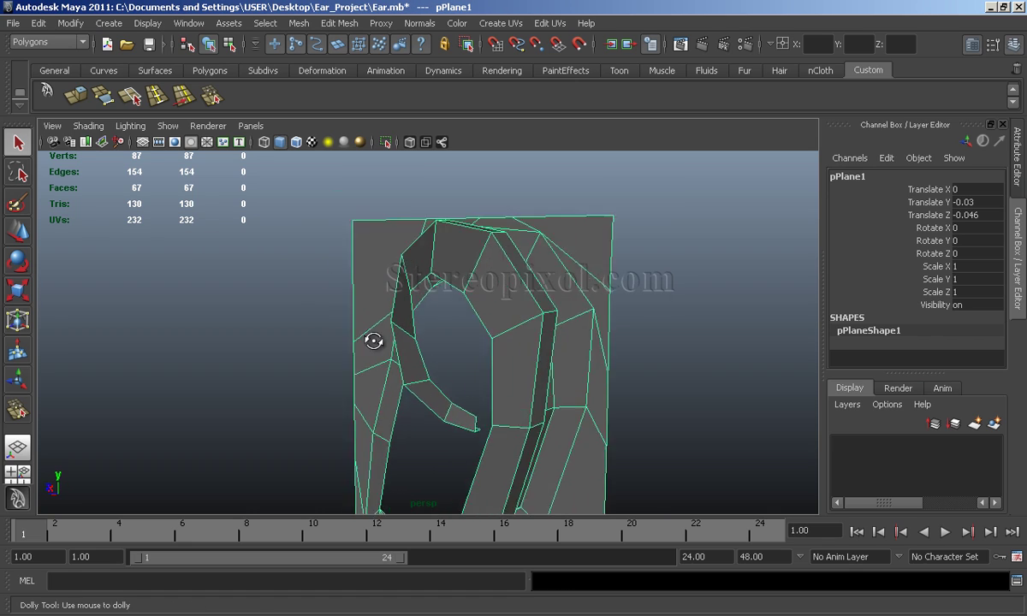
pyautogui.moveTo(373, 341)
pyautogui.keyDown('alt'); pyautogui.mouseDown()
pyautogui.moveTo(601, 339)
pyautogui.moveTo(394, 366)
pyautogui.mouseUp(); pyautogui.keyUp('alt')
pyautogui.keyDown('alt'); pyautogui.moveTo(394, 366); pyautogui.dragTo(408, 412, button='right'); pyautogui.keyUp('alt')
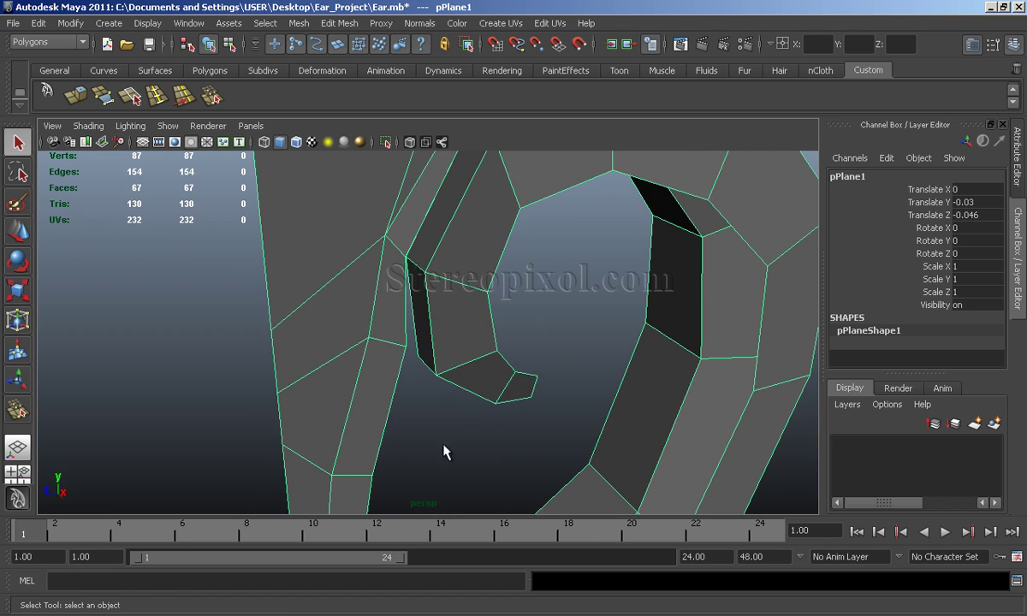
pyautogui.press('space')
pyautogui.press('space')
pyautogui.keyDown('alt'); pyautogui.moveTo(492, 392); pyautogui.dragTo(412, 397, button='right'); pyautogui.keyUp('alt')
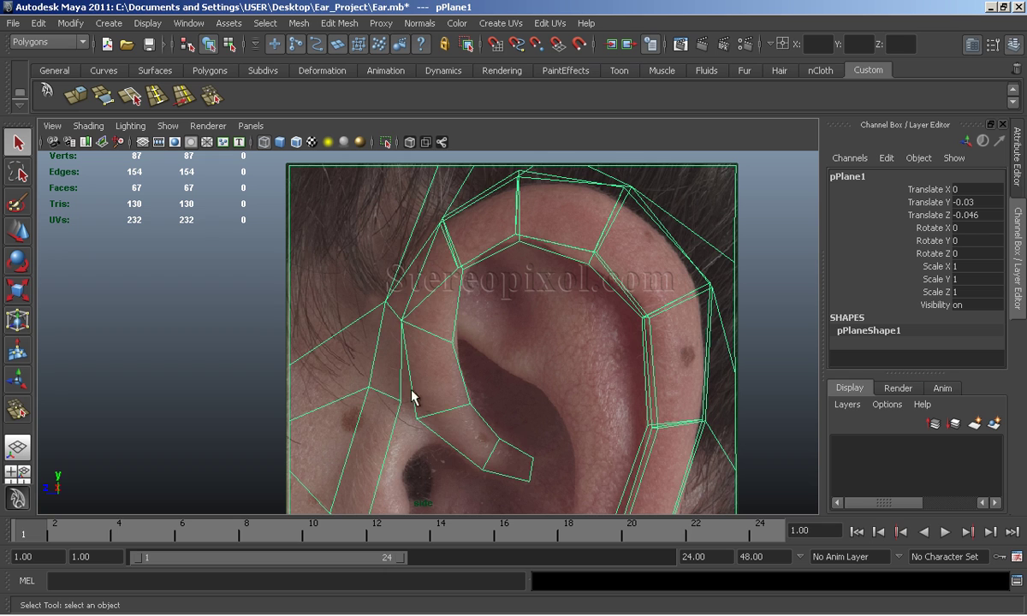
pyautogui.press('space')
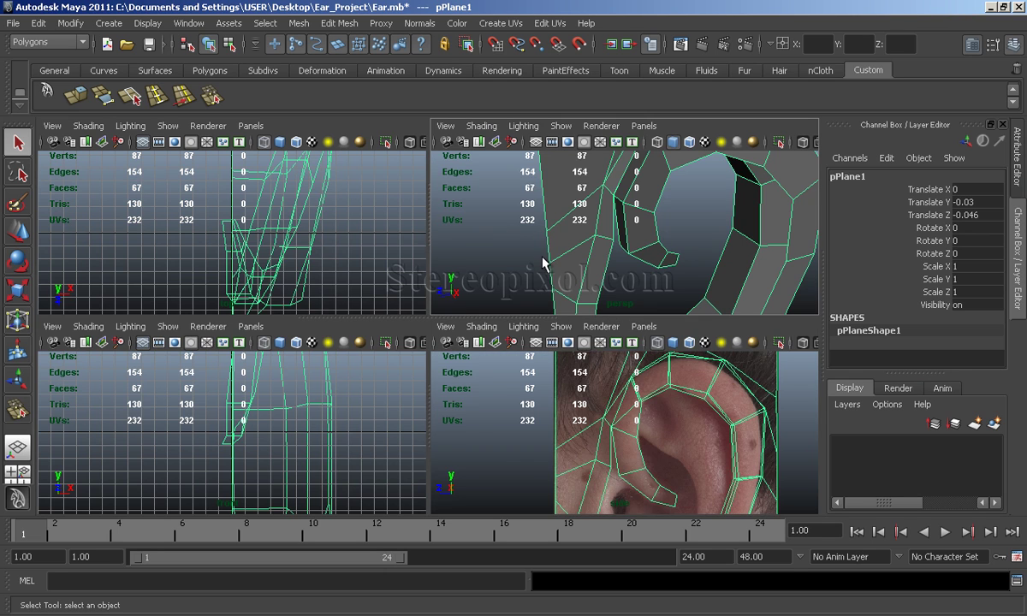
pyautogui.press('space')
pyautogui.moveTo(608, 233)
pyautogui.keyDown('alt'); pyautogui.mouseDown()
pyautogui.moveTo(293, 259)
pyautogui.moveTo(360, 274)
pyautogui.mouseUp(); pyautogui.keyUp('alt')
# Weld the helix end vertex onto the base and merge the selected vertex pair, leaving 85 vertices
pyautogui.click(199, 92)
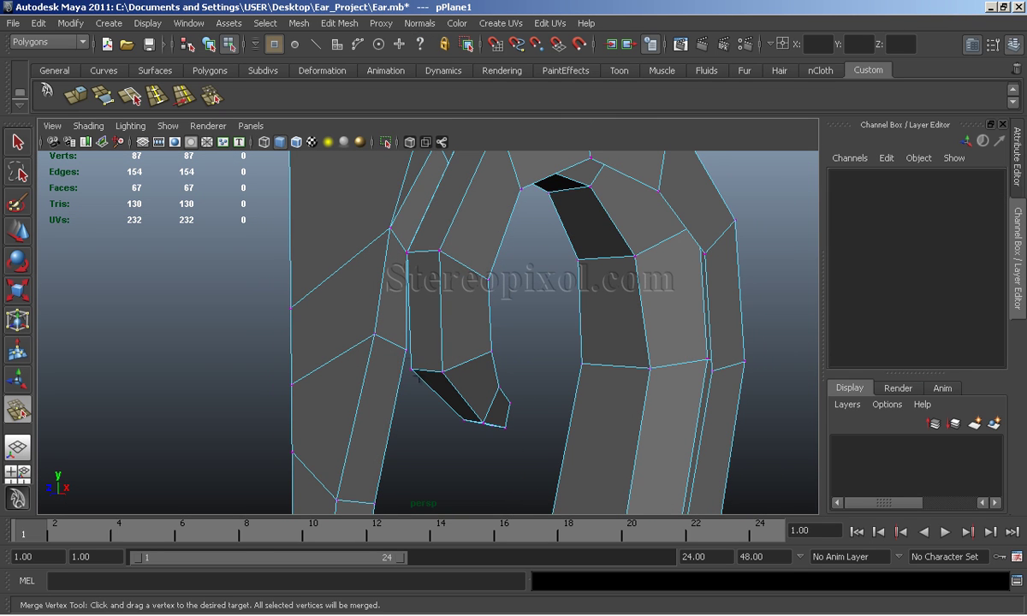
pyautogui.moveTo(407, 351)
pyautogui.mouseDown()
pyautogui.moveTo(412, 370)
pyautogui.moveTo(386, 404)
pyautogui.moveTo(511, 428)
pyautogui.moveTo(405, 355)
pyautogui.mouseUp()
pyautogui.press('w')
pyautogui.scroll(3, 405, 356)
pyautogui.scroll(3, 407, 377)
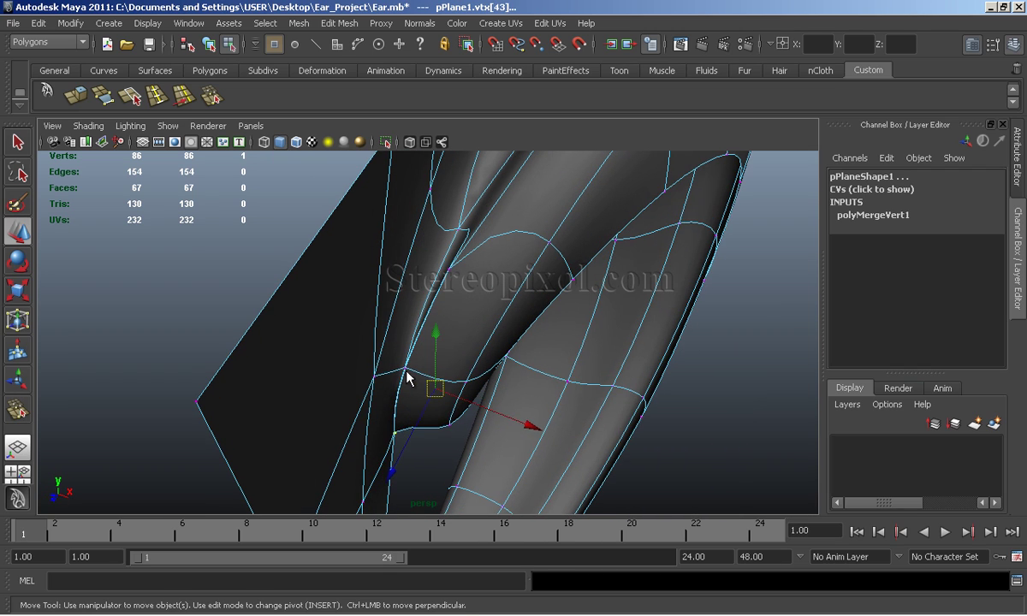
pyautogui.click(298, 24)
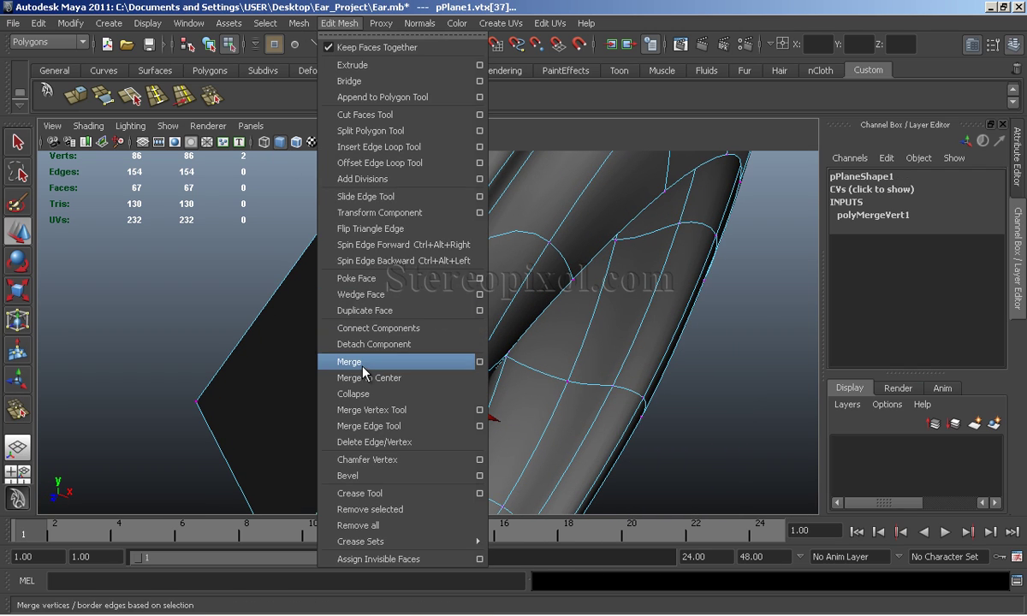
pyautogui.click(355, 425)
pyautogui.scroll(-5, 386, 398)
pyautogui.moveTo(466, 379)
pyautogui.keyDown('alt'); pyautogui.mouseDown()
pyautogui.moveTo(288, 353)
pyautogui.moveTo(545, 372)
pyautogui.moveTo(613, 353)
pyautogui.moveTo(452, 297)
pyautogui.mouseUp(); pyautogui.keyUp('alt')
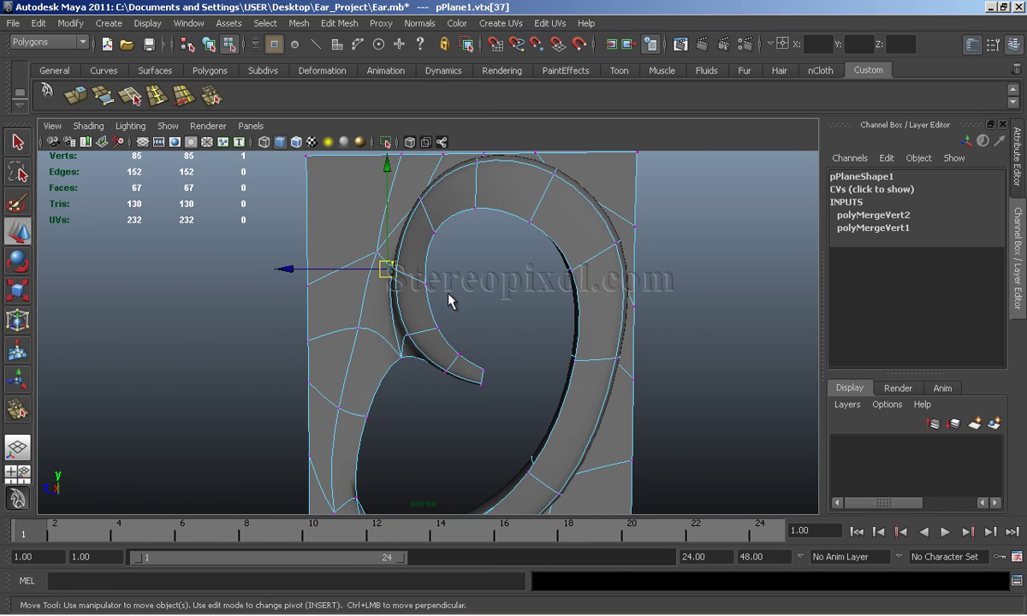
# Save the ear scene and delete the mesh's construction history
pyautogui.hotkey('ctrl', 's')
pyautogui.press('q')
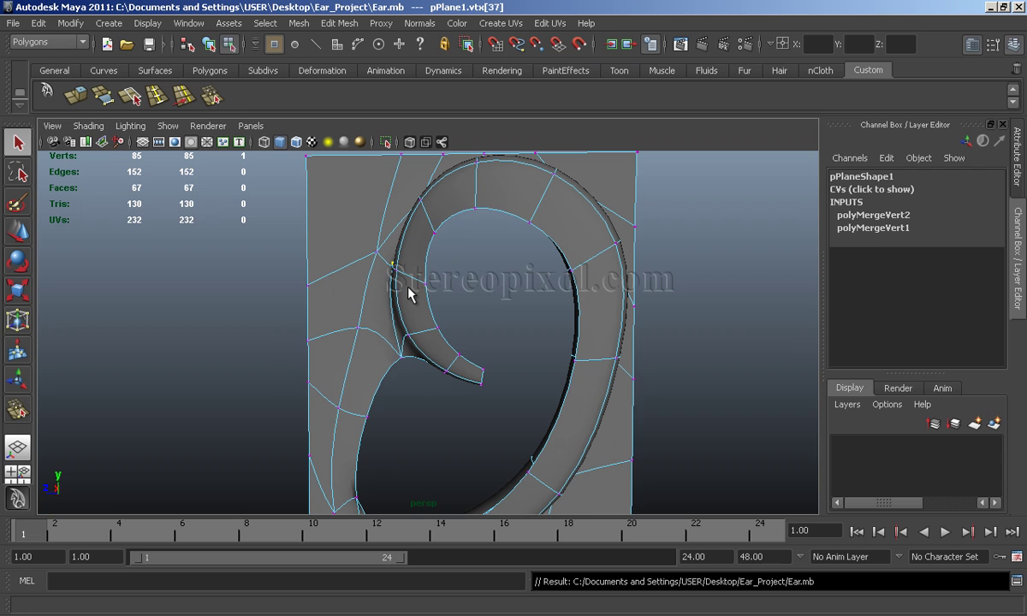
pyautogui.scroll(-3, 475, 274)
pyautogui.press('F8')
pyautogui.keyDown('alt'); pyautogui.moveTo(395, 328); pyautogui.dragTo(479, 318); pyautogui.keyUp('alt')
pyautogui.hotkey('alt', 'shift', 'd')
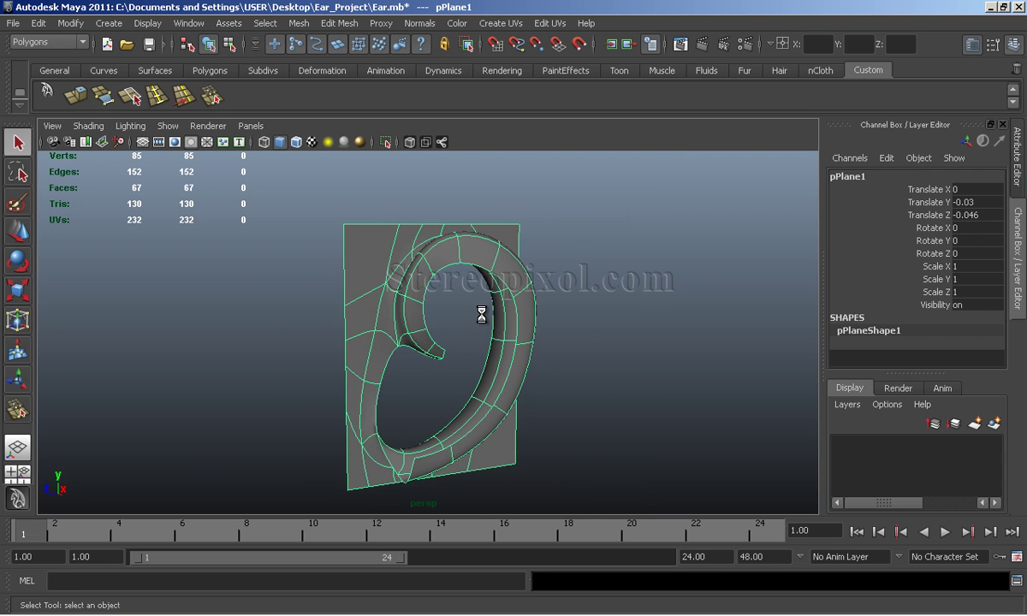